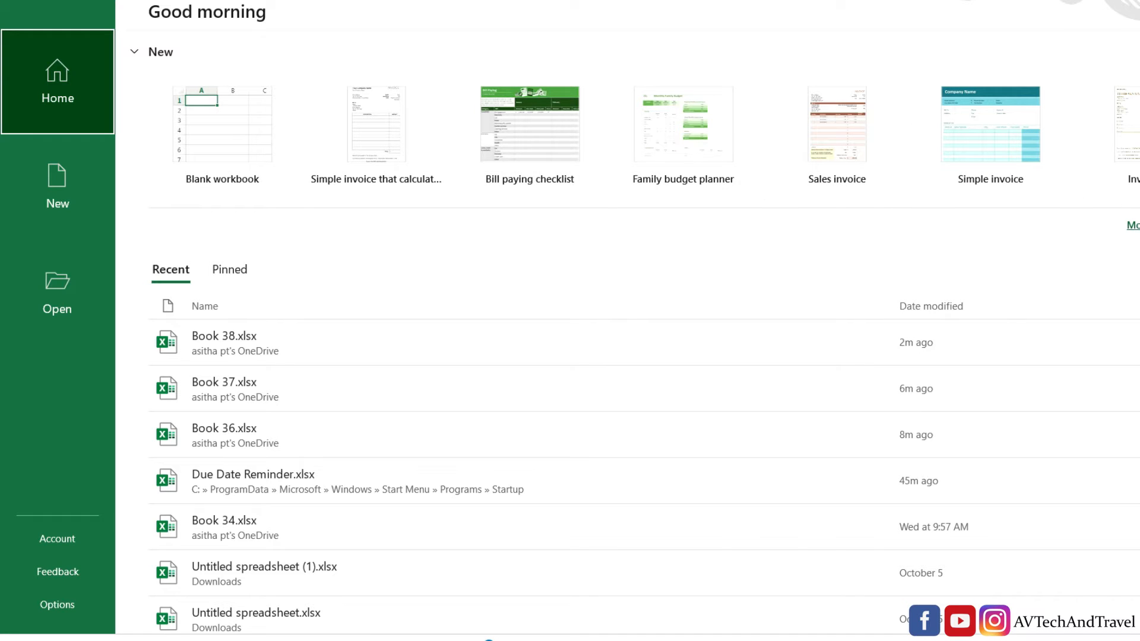
Step: View the full set of workbook templates and return to the start page
{"action": "left_click", "coordinate": [1131, 225]}
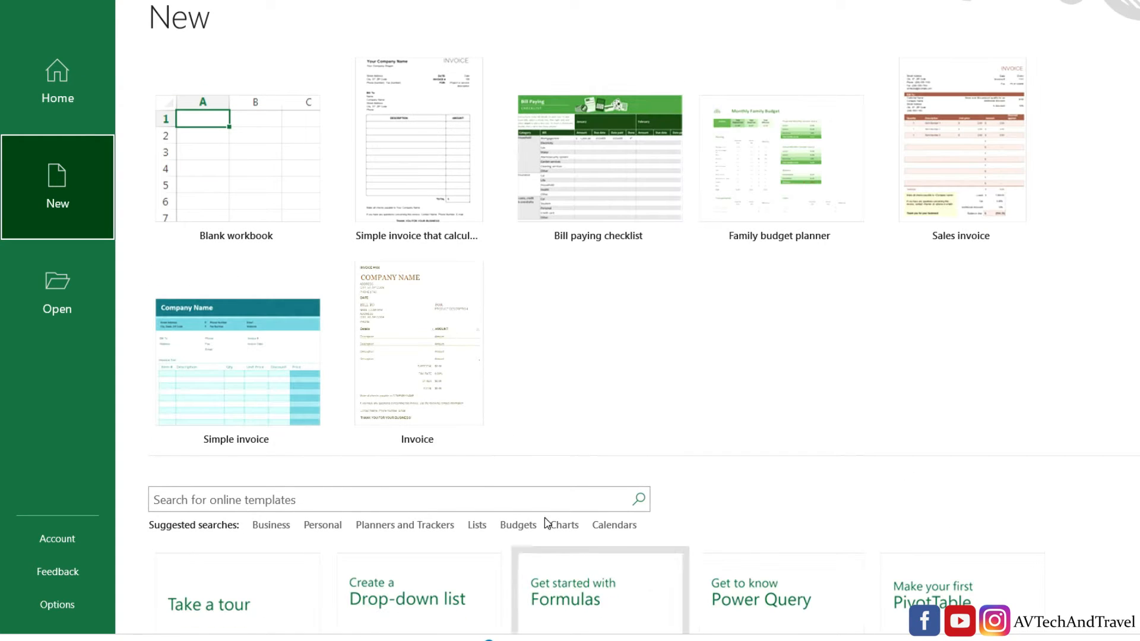
{"action": "left_click", "coordinate": [64, 76]}
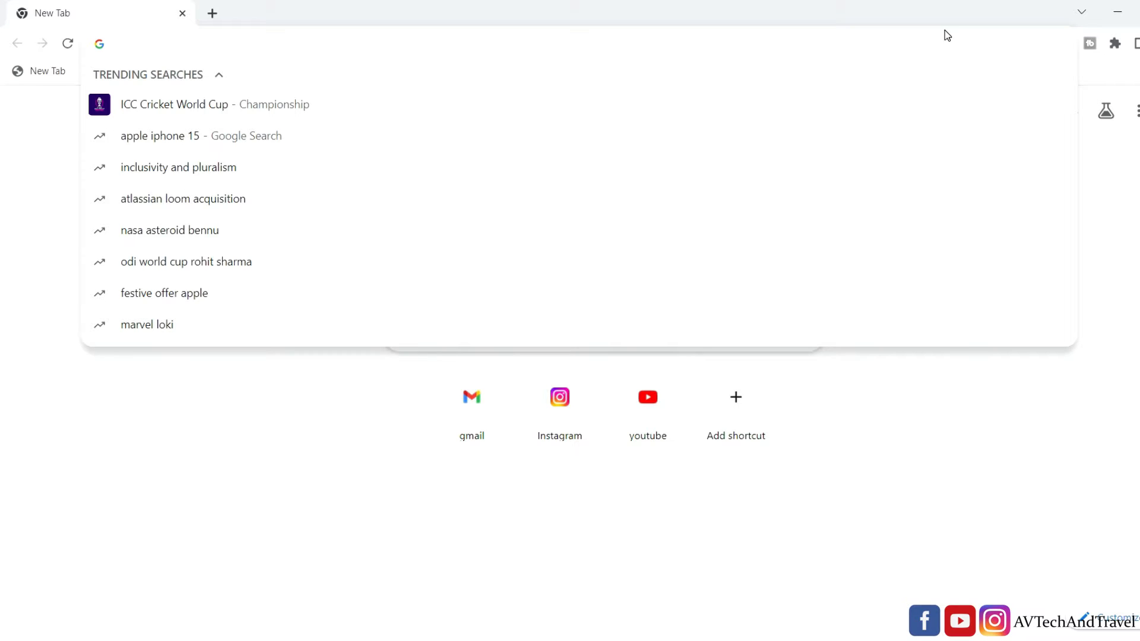
Step: Open excel.new in the Chrome browser to start a workbook online
{"action": "type", "text": "e"}
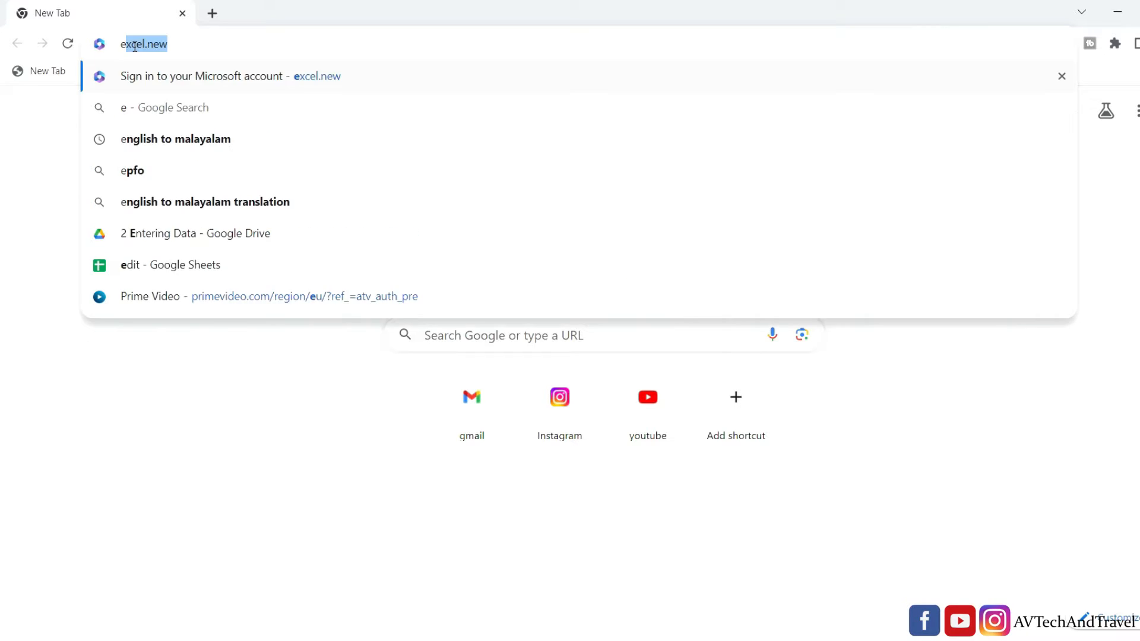
{"action": "type", "text": "xcel.new"}
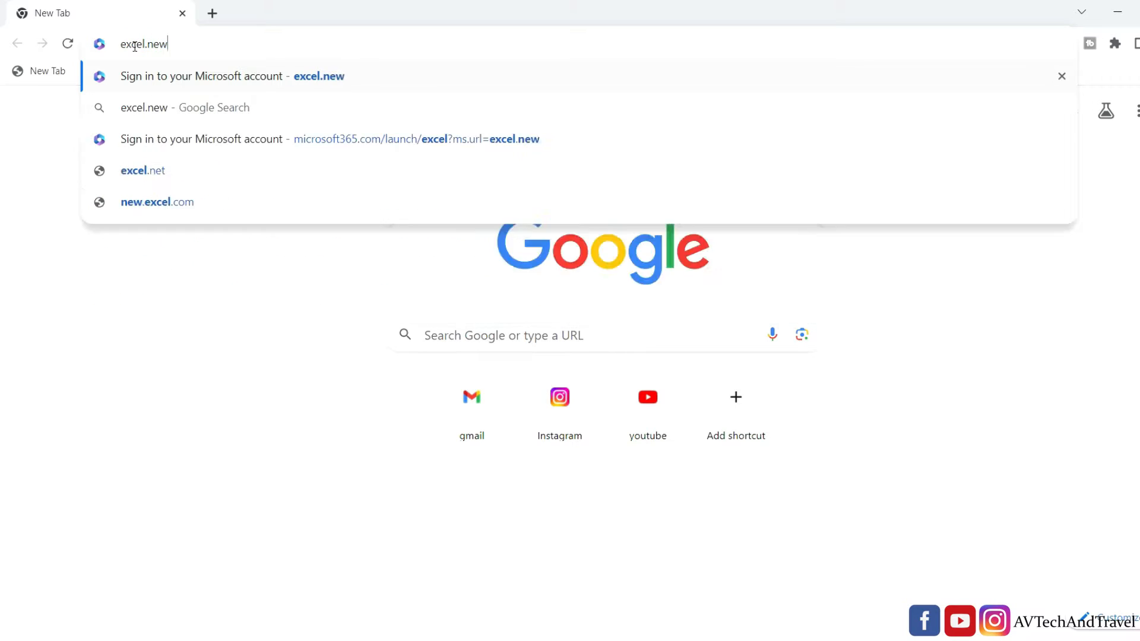
{"action": "key", "text": "Return"}
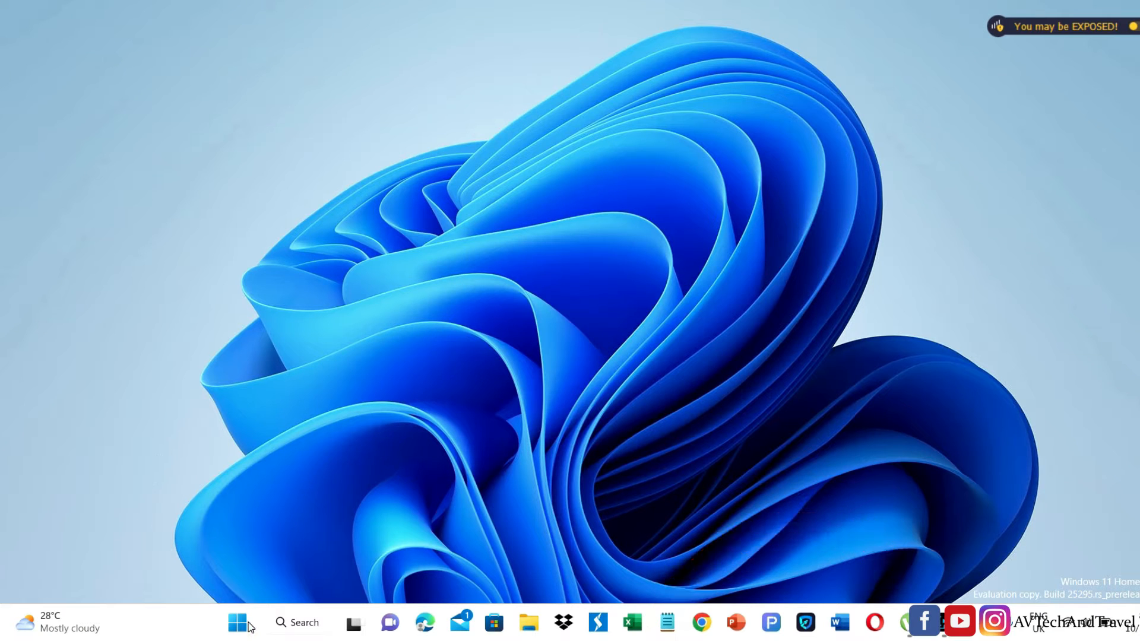
Step: Find Excel among the pinned Windows apps and launch the desktop program
{"action": "left_click", "coordinate": [235, 622]}
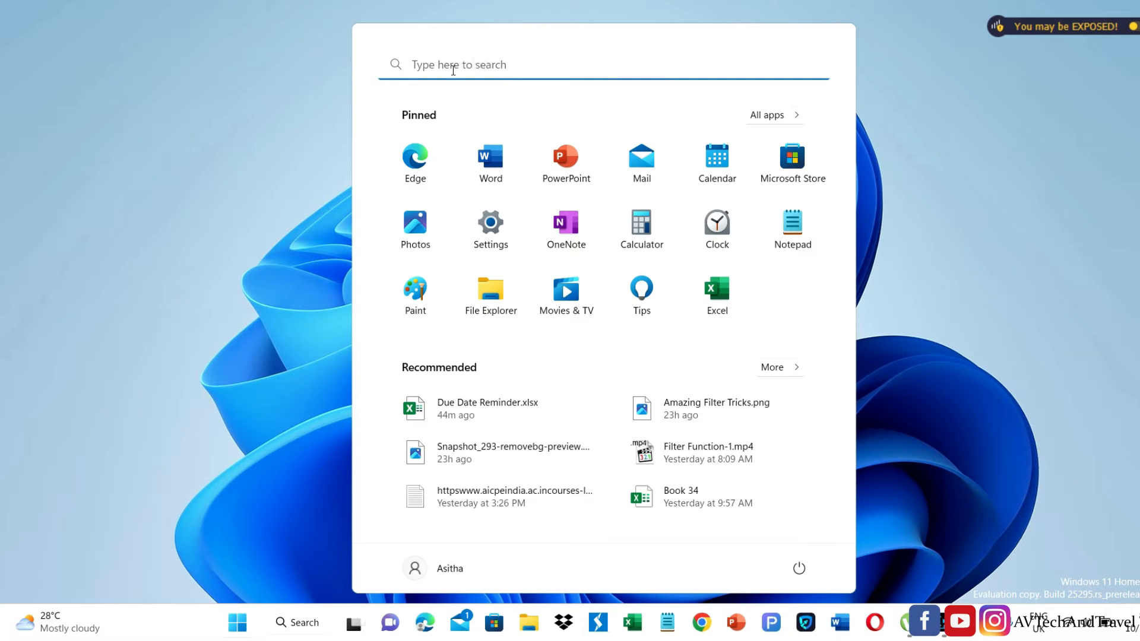
{"action": "left_click", "coordinate": [703, 288]}
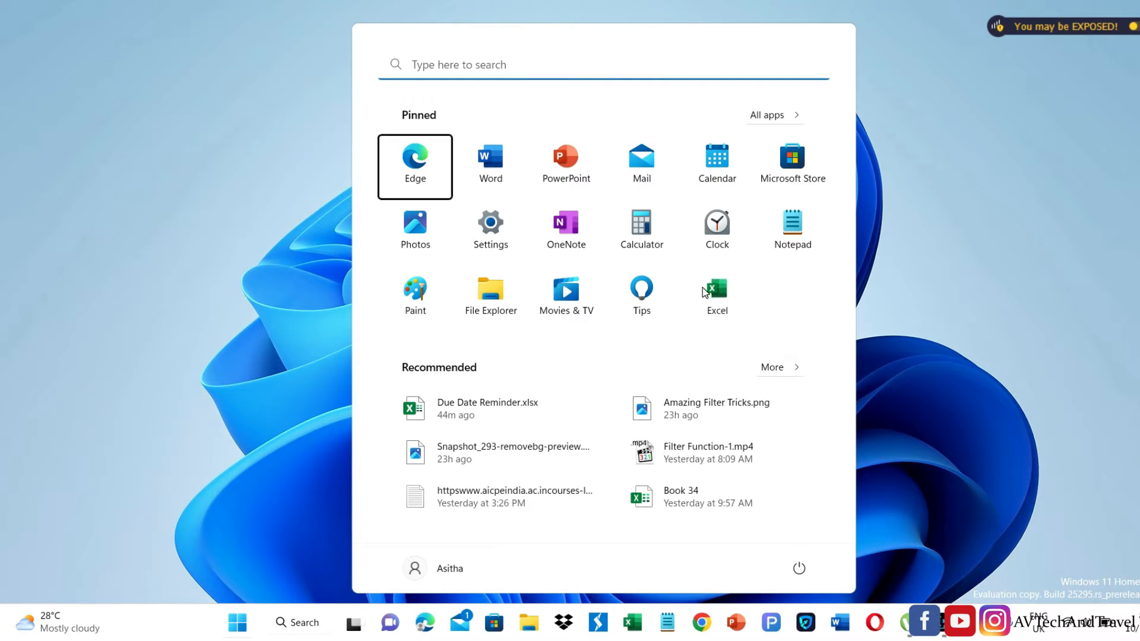
{"action": "right_click", "coordinate": [703, 288]}
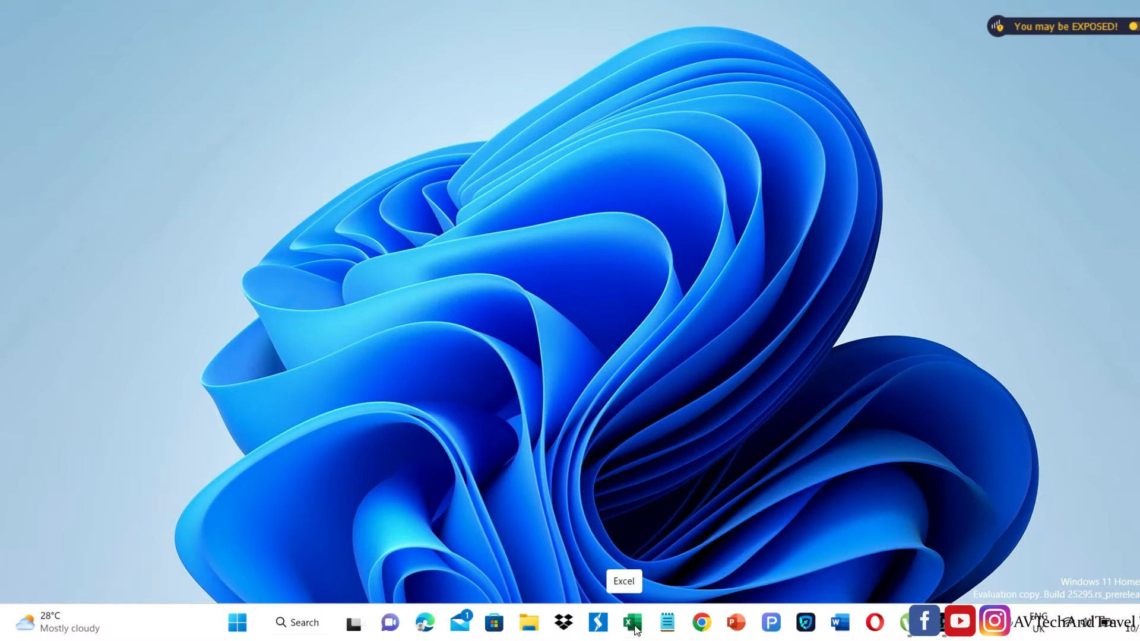
{"action": "left_click", "coordinate": [633, 624]}
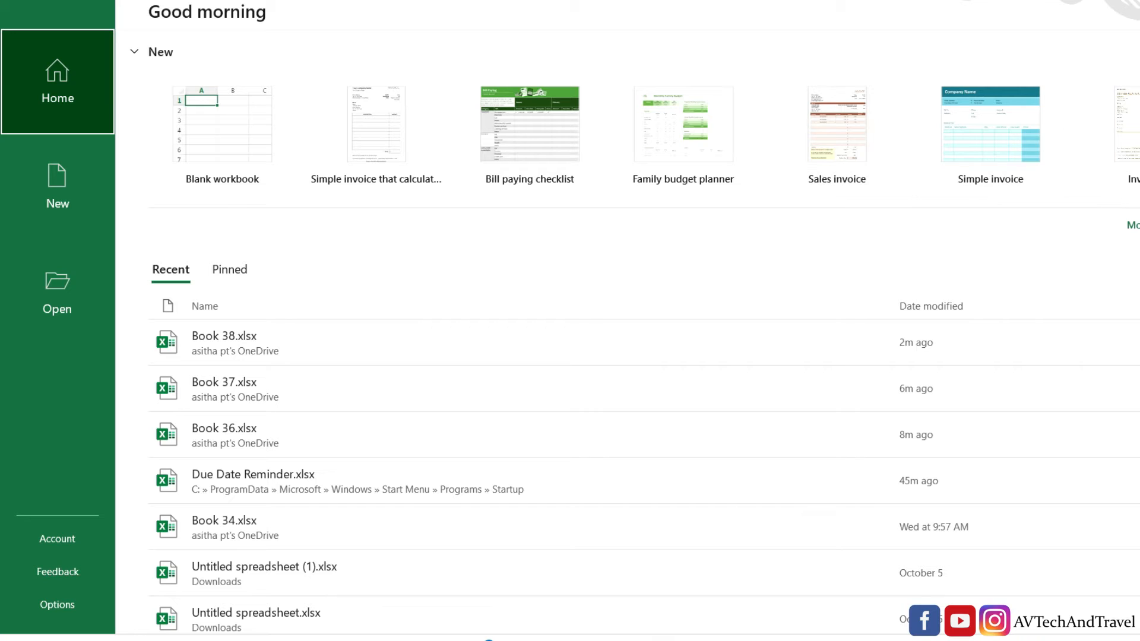
Step: Look through the additional templates and tutorials offered for new workbooks, ending back on the start page
{"action": "left_click", "coordinate": [1132, 225]}
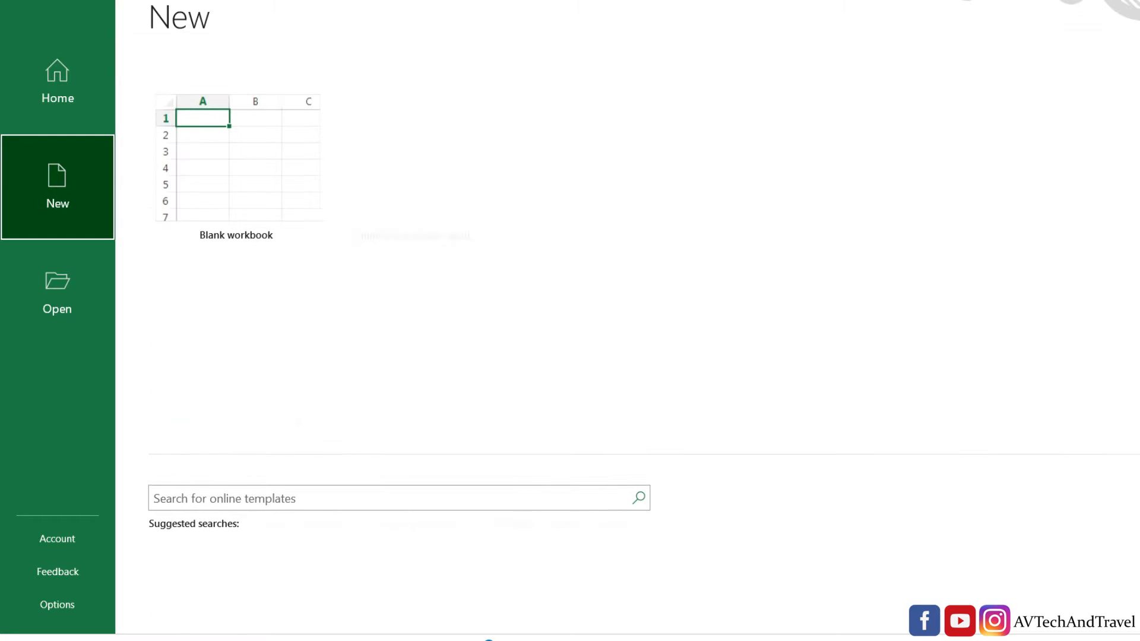
{"action": "scroll", "coordinate": [598, 394], "scroll_direction": "down", "scroll_amount": 4}
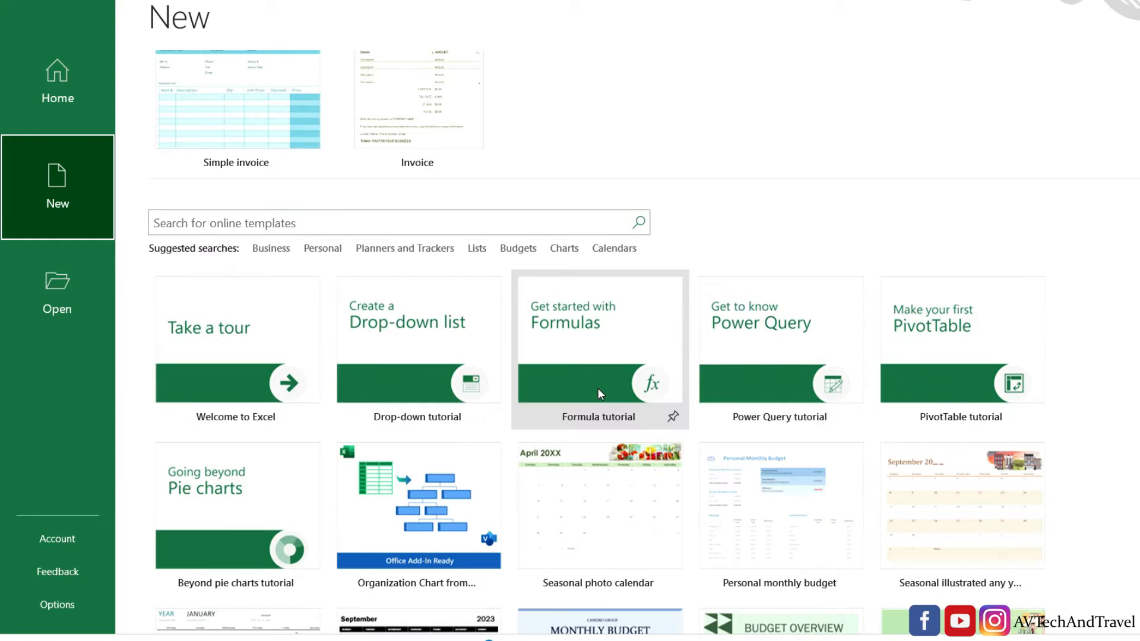
{"action": "scroll", "coordinate": [598, 394], "scroll_direction": "up", "scroll_amount": 4}
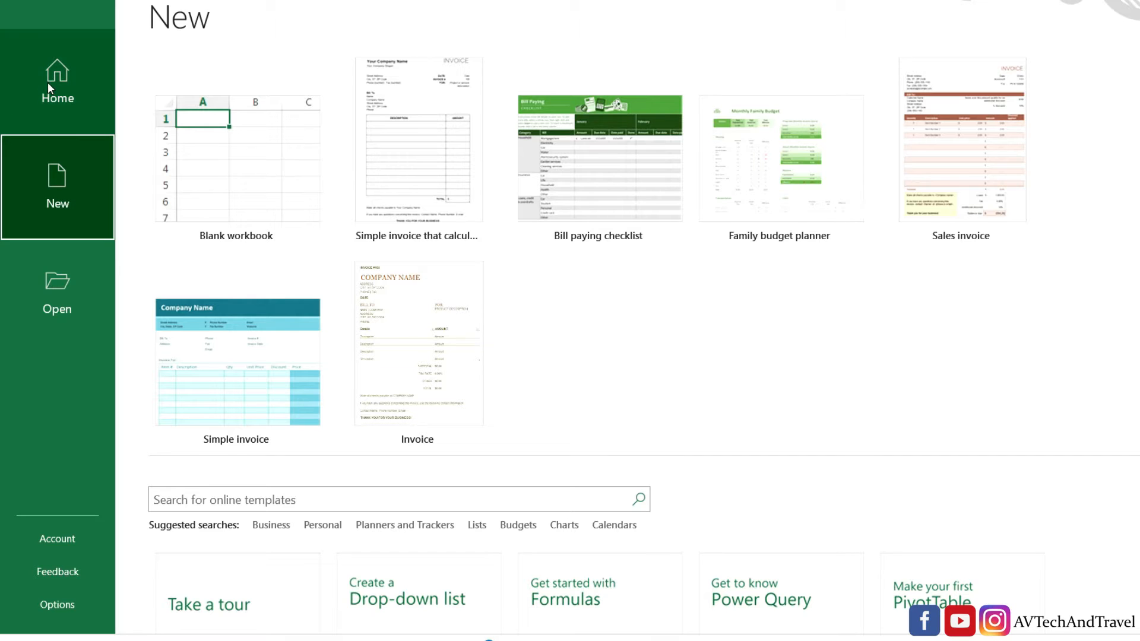
{"action": "left_click", "coordinate": [64, 76]}
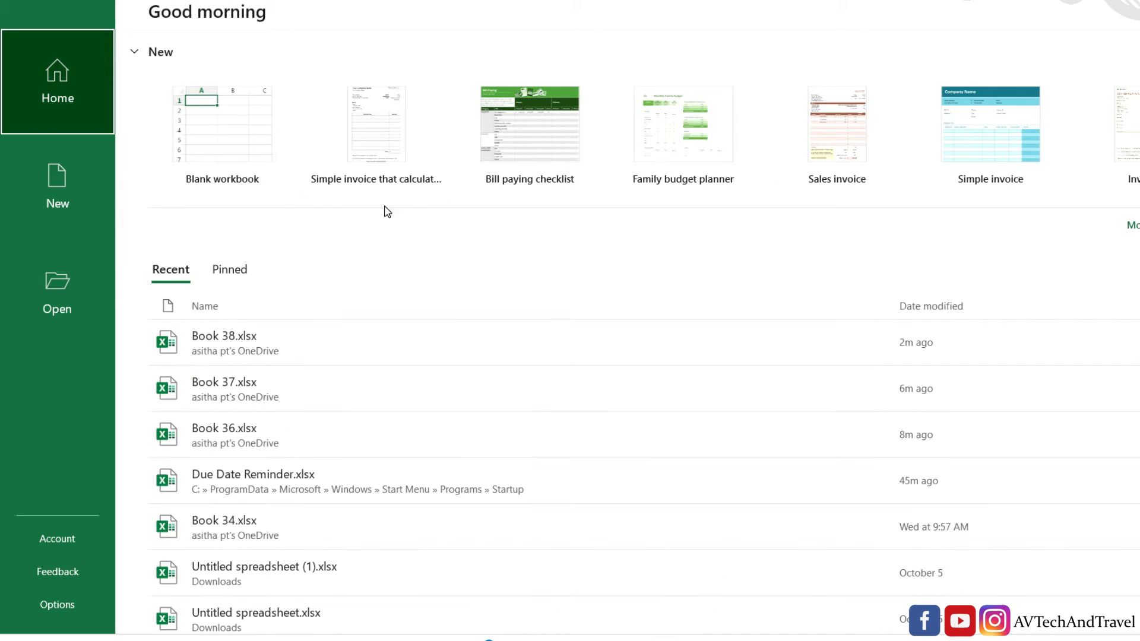
Step: Create a blank workbook and add three more worksheets after Sheet1
{"action": "left_click", "coordinate": [214, 115]}
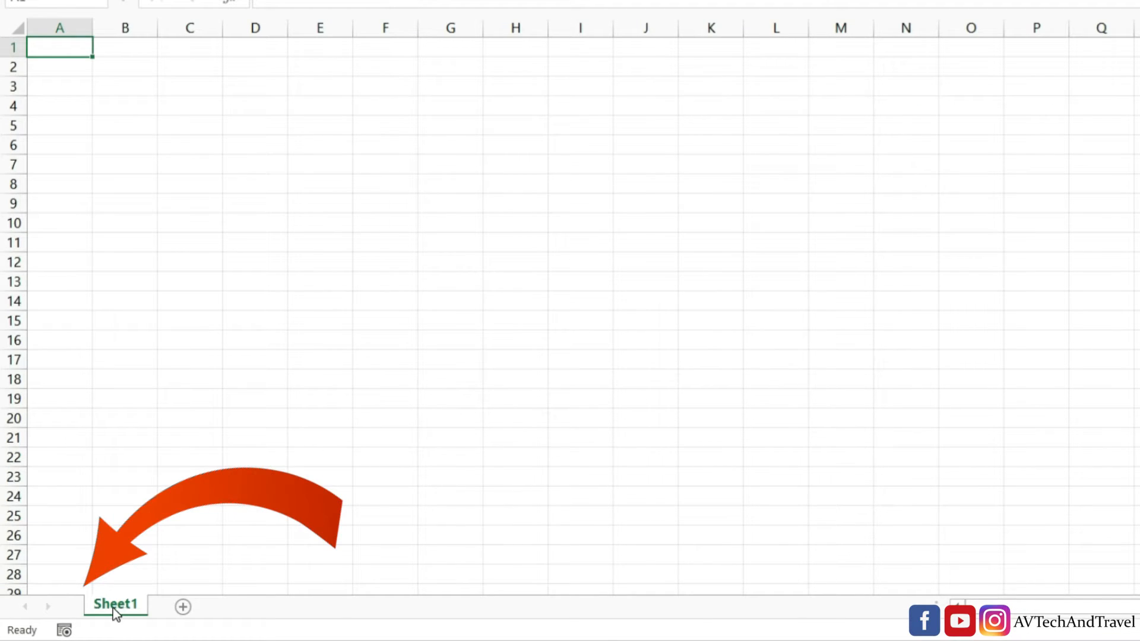
{"action": "left_click", "coordinate": [184, 608]}
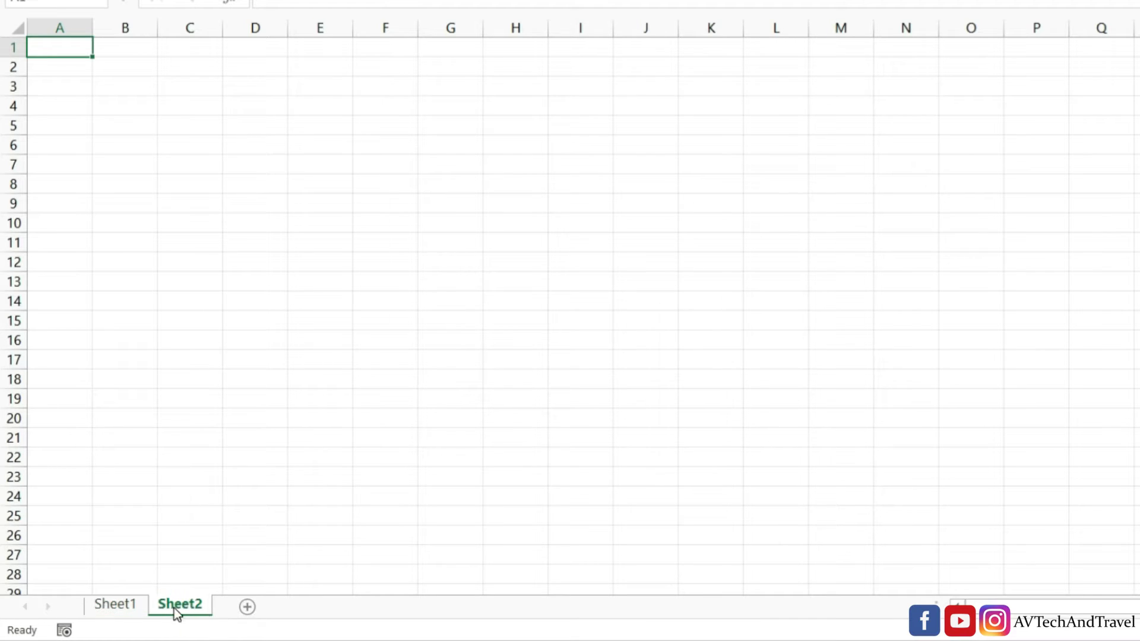
{"action": "left_click", "coordinate": [246, 608]}
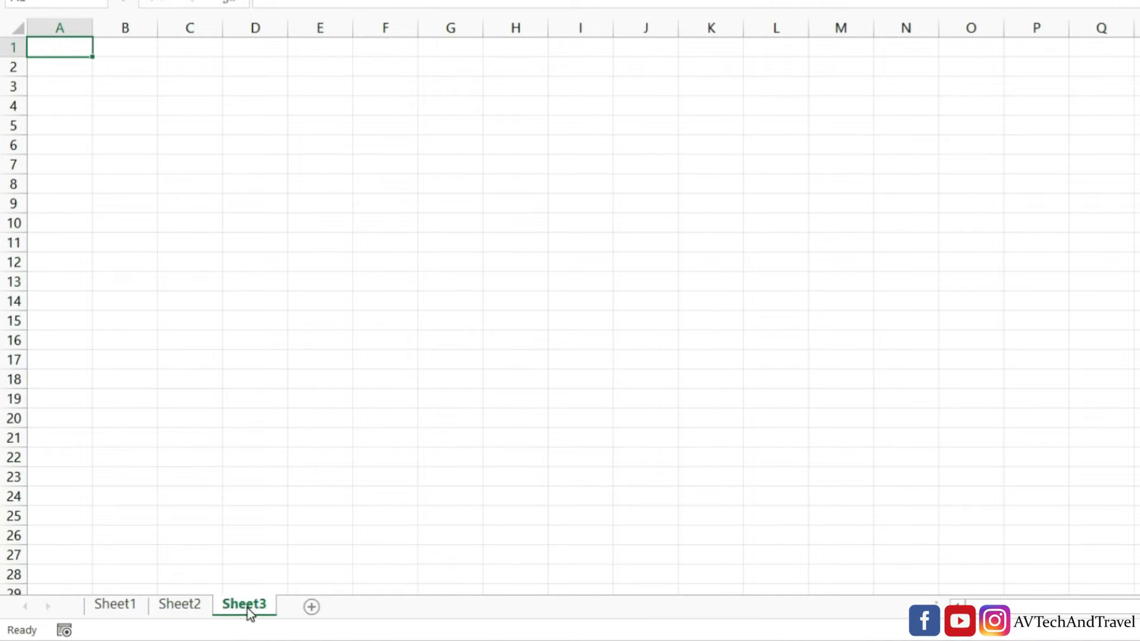
{"action": "left_click", "coordinate": [312, 607]}
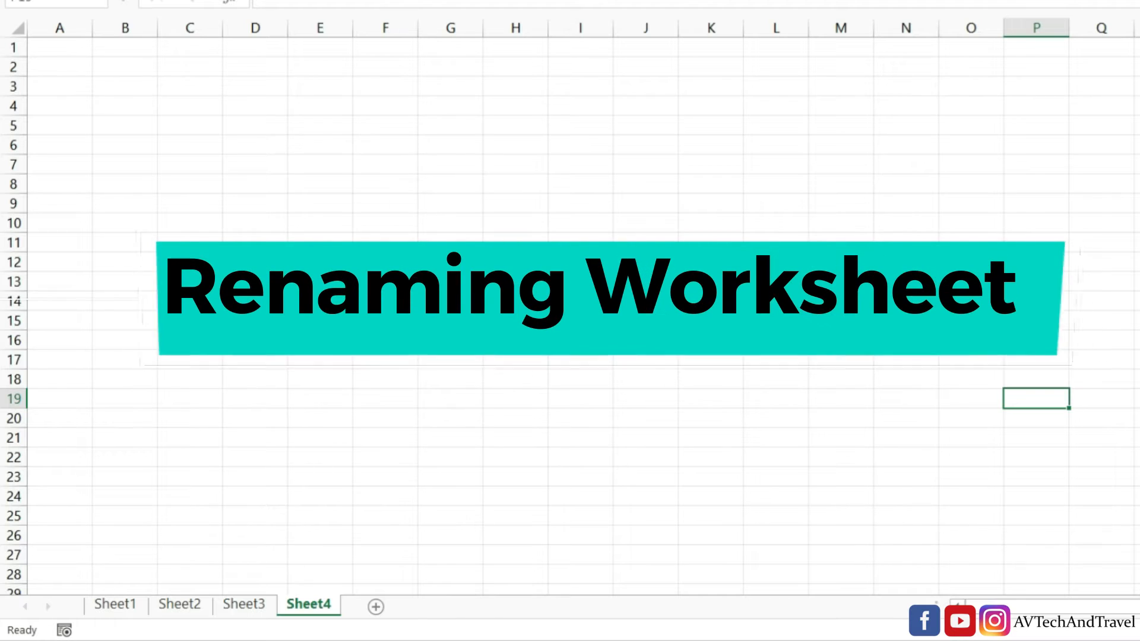
Step: Rename the Sheet1 worksheet as Emp
{"action": "double_click", "coordinate": [126, 609]}
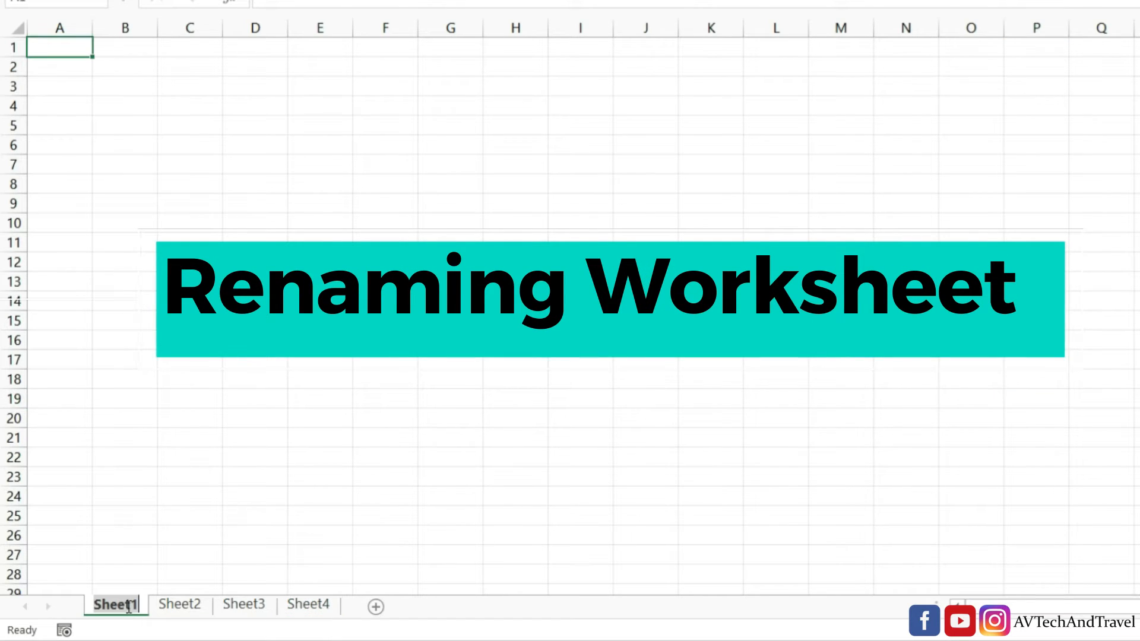
{"action": "left_click", "coordinate": [188, 500]}
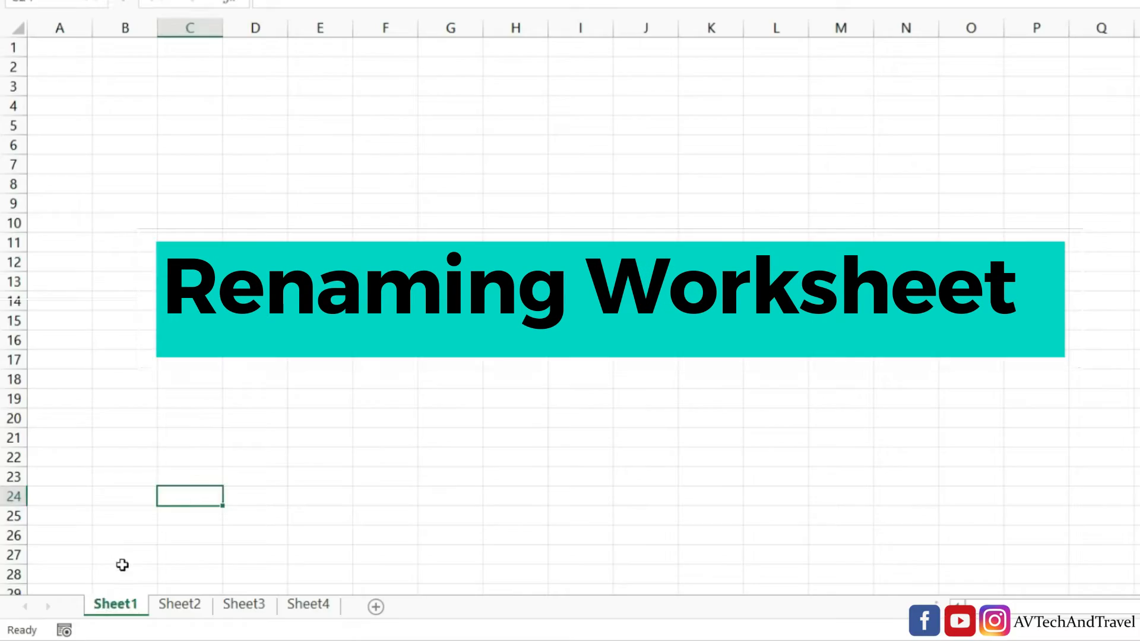
{"action": "right_click", "coordinate": [107, 608]}
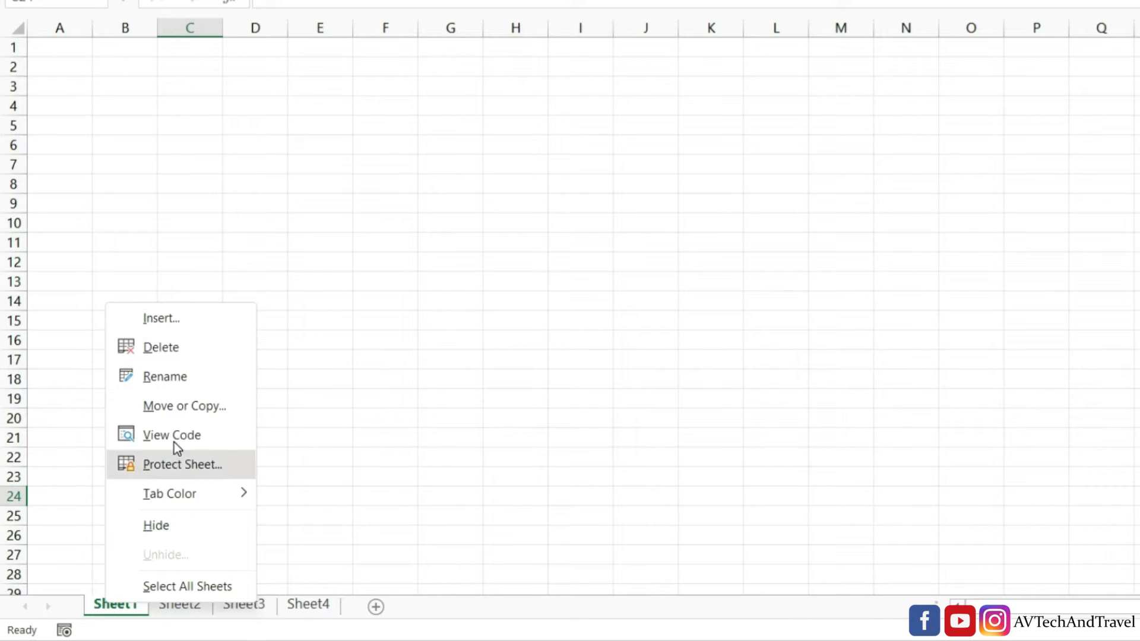
{"action": "left_click", "coordinate": [190, 383]}
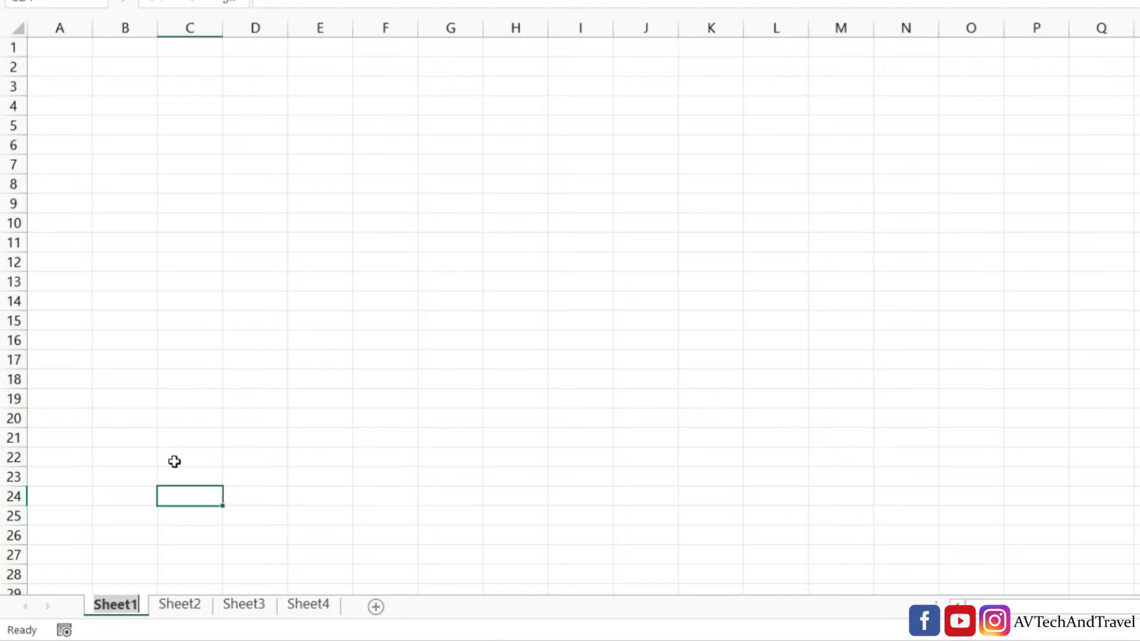
{"action": "type", "text": "Emp"}
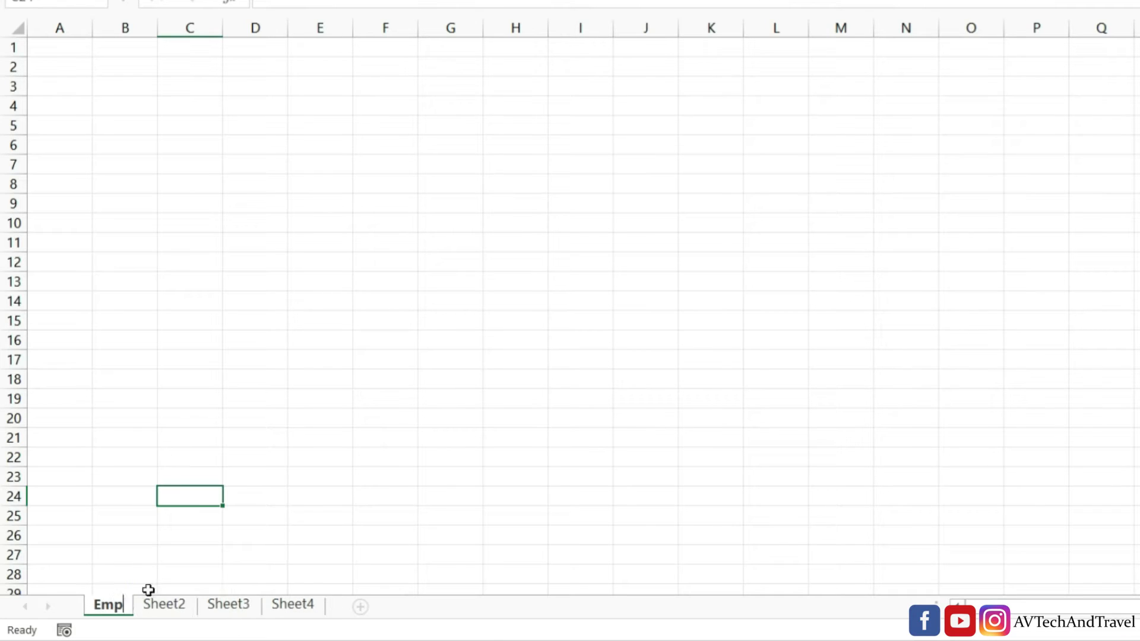
{"action": "key", "text": "Return"}
{"action": "left_click", "coordinate": [312, 382]}
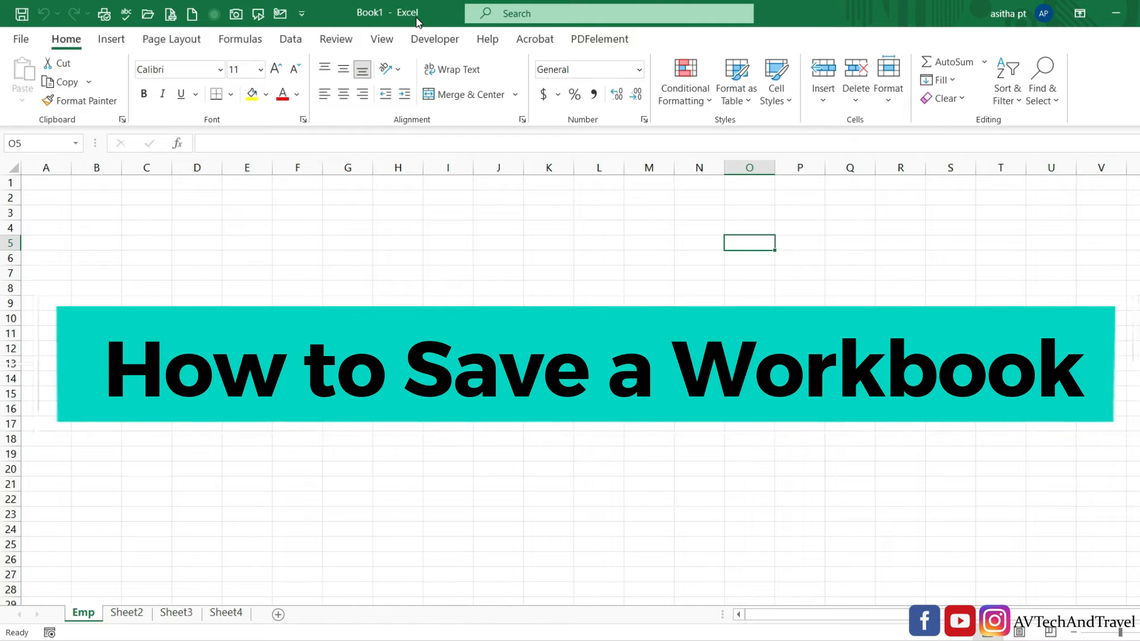
Step: Start saving the workbook and choose the Desktop folder as its location
{"action": "left_click", "coordinate": [22, 39]}
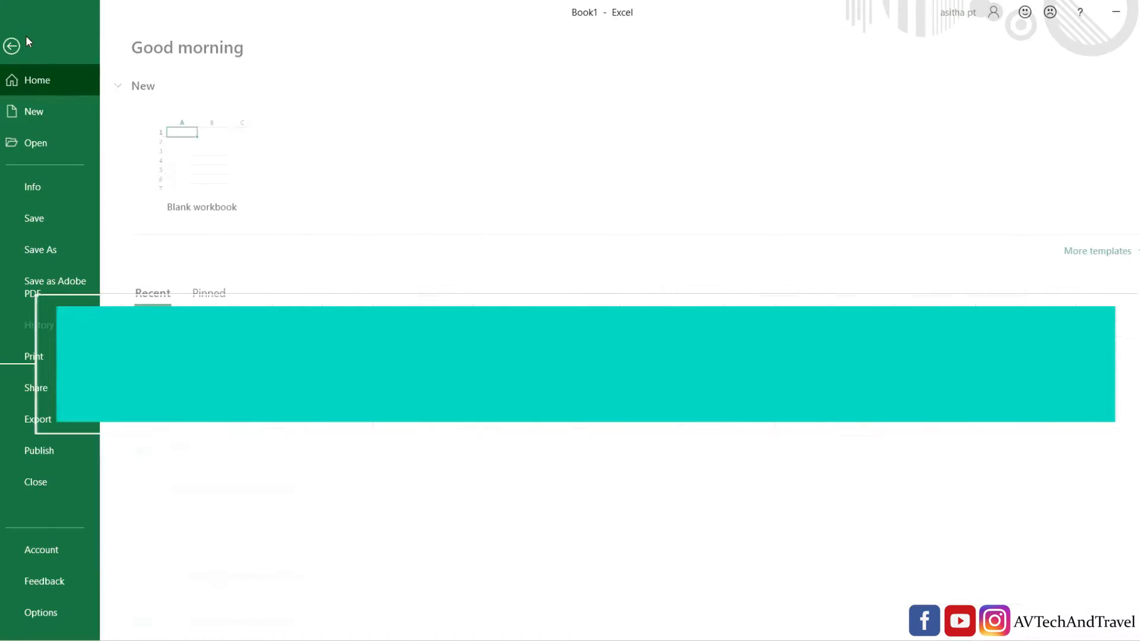
{"action": "left_click", "coordinate": [49, 220]}
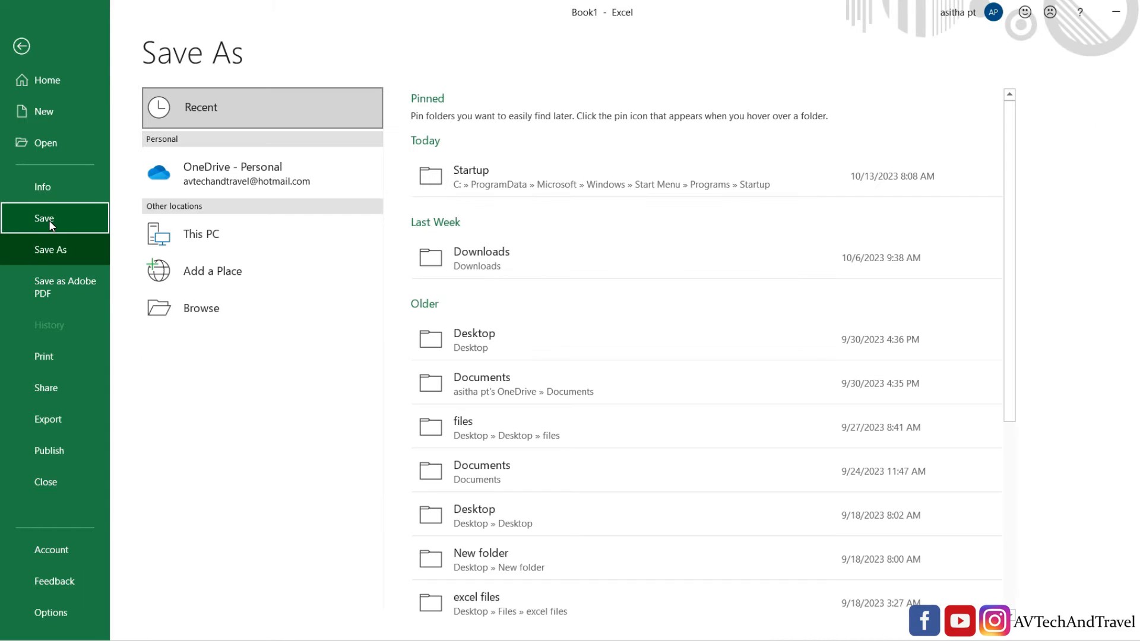
{"action": "left_click", "coordinate": [184, 303]}
{"action": "left_click", "coordinate": [56, 156]}
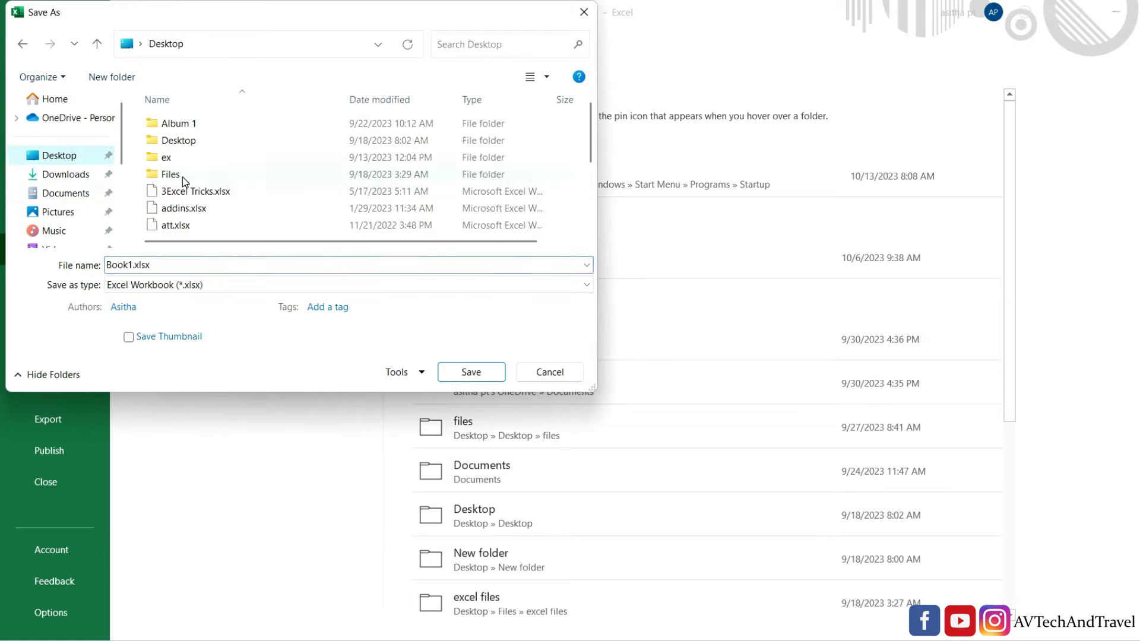
Step: Replace the default file name with Excel.xlsx and save the workbook
{"action": "double_click", "coordinate": [138, 263]}
{"action": "left_click", "coordinate": [133, 263]}
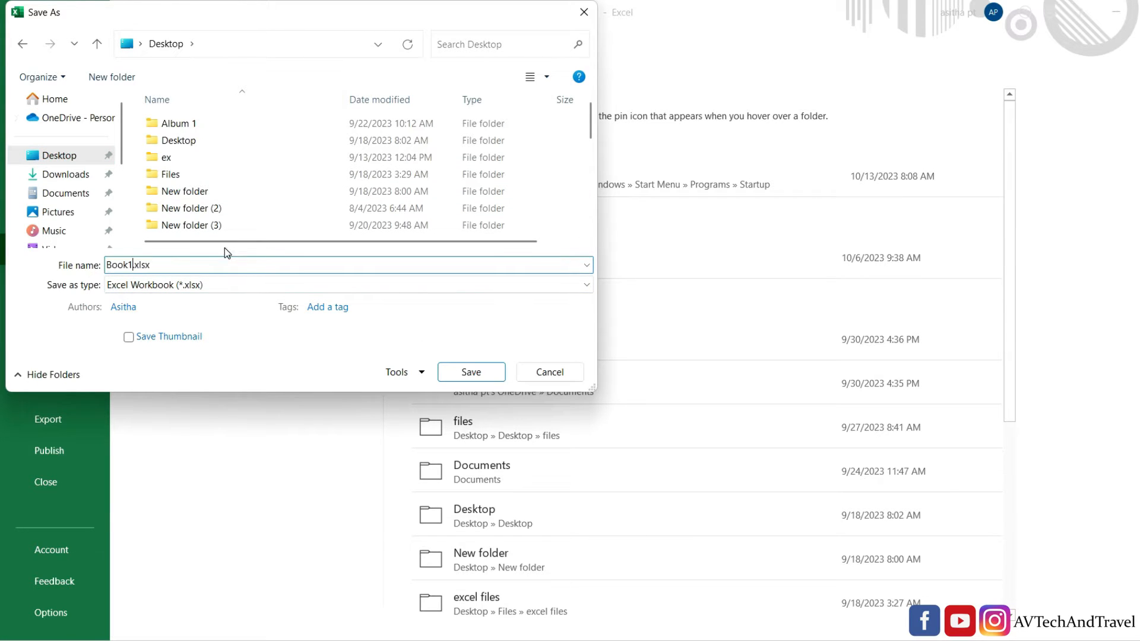
{"action": "key", "text": "BackSpace"}
{"action": "key", "text": "BackSpace"}
{"action": "key", "text": "BackSpace"}
{"action": "key", "text": "BackSpace"}
{"action": "key", "text": "BackSpace"}
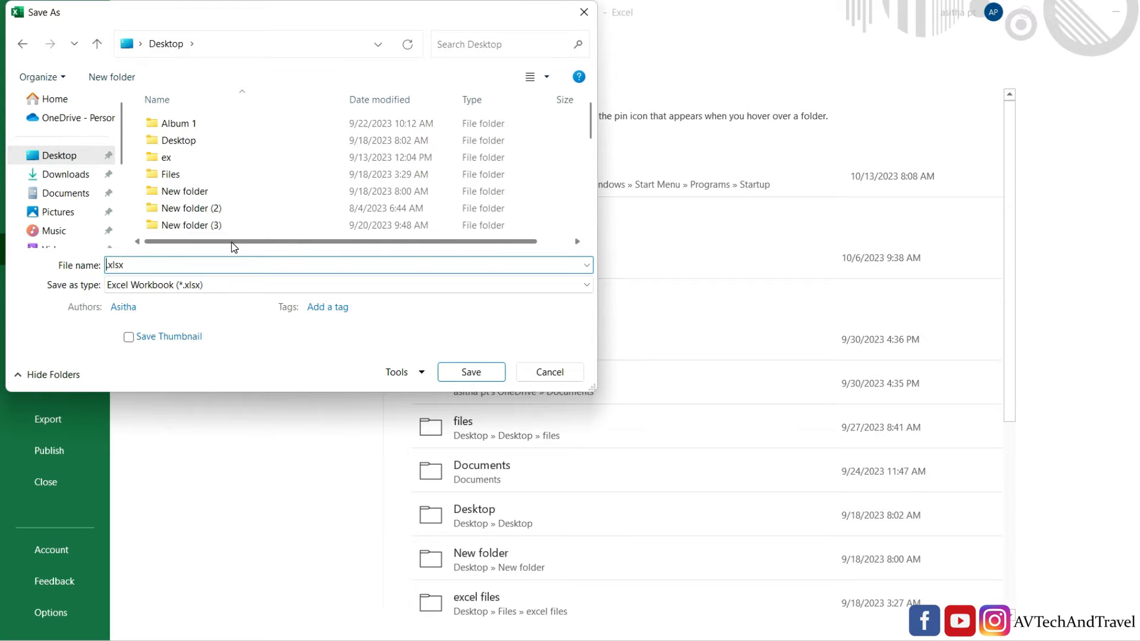
{"action": "type", "text": "Excel"}
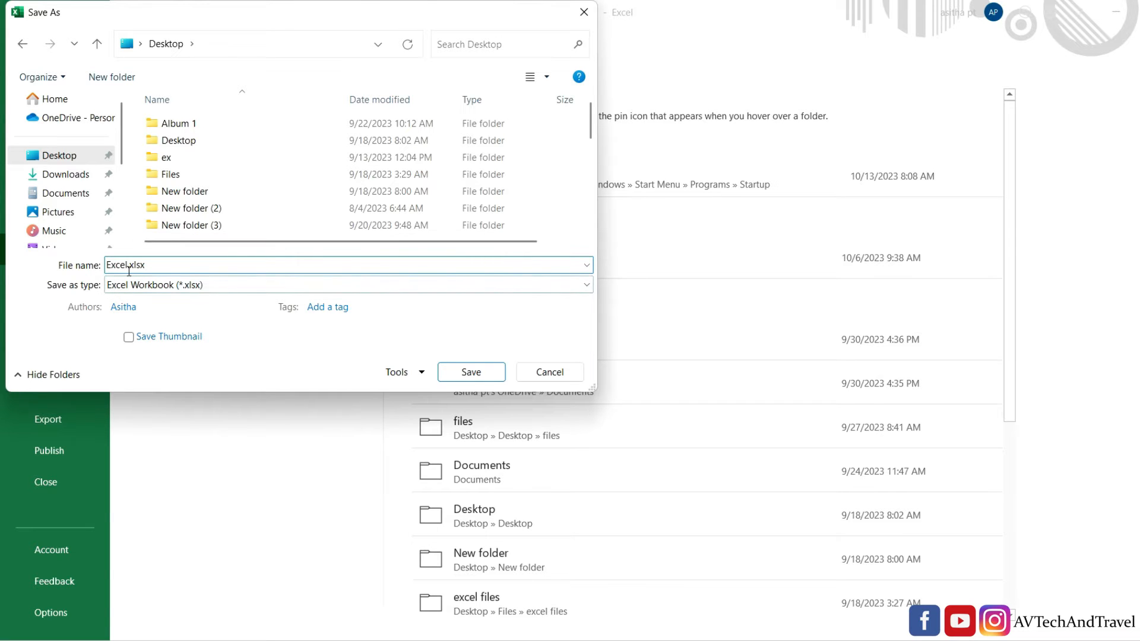
{"action": "left_click", "coordinate": [471, 373]}
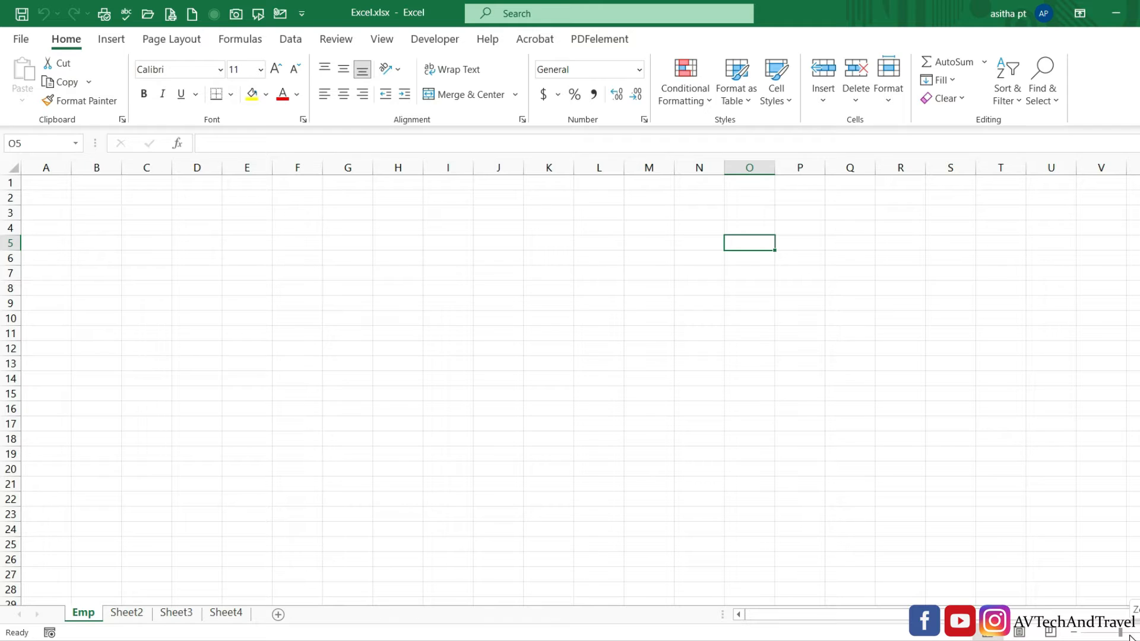
Step: Zoom in on the Emp worksheet and scroll through its rows and columns back to column A
{"action": "left_click_drag", "start_coordinate": [1117, 634], "coordinate": [1054, 640]}
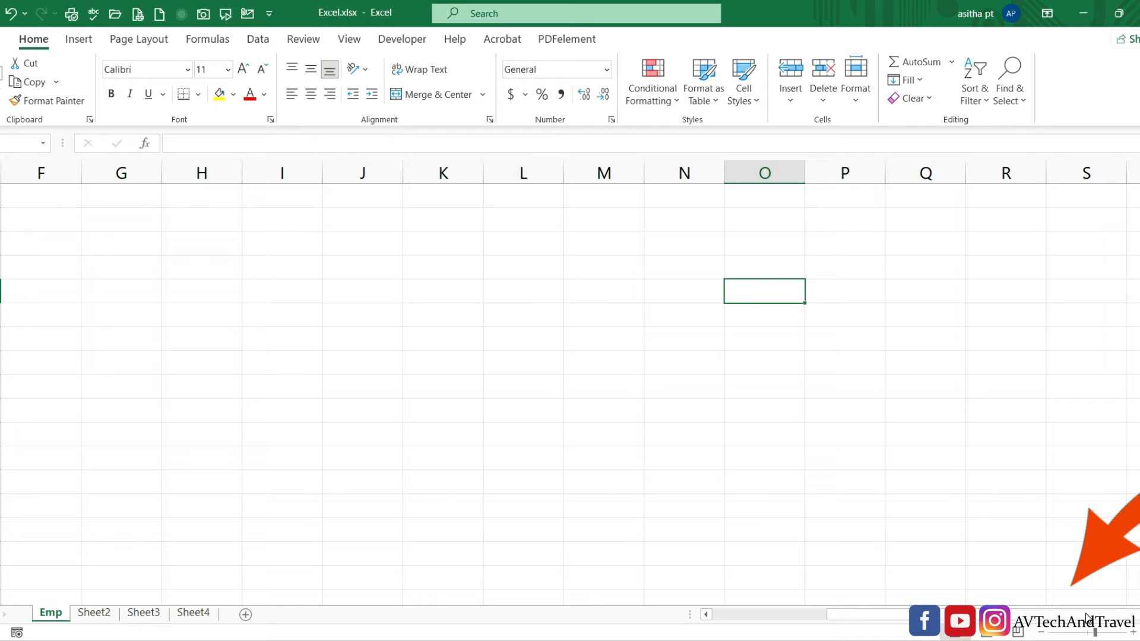
{"action": "scroll", "coordinate": [168, 306], "scroll_direction": "down", "scroll_amount": 1}
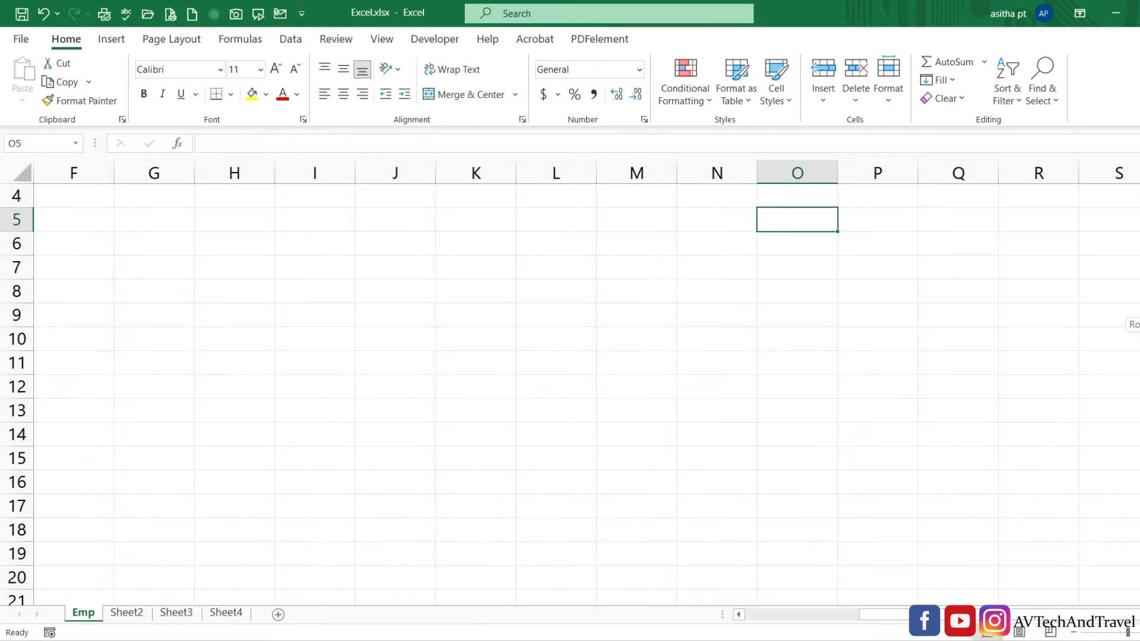
{"action": "scroll", "coordinate": [570, 386], "scroll_direction": "up", "scroll_amount": 1}
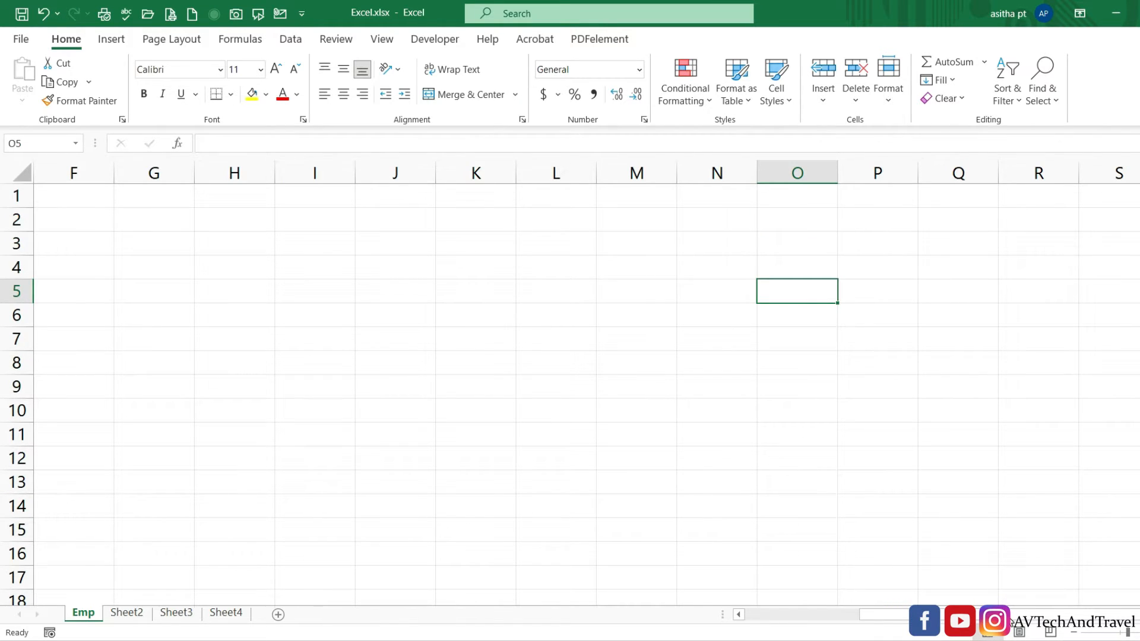
{"action": "left_click_drag", "start_coordinate": [1011, 621], "coordinate": [851, 615]}
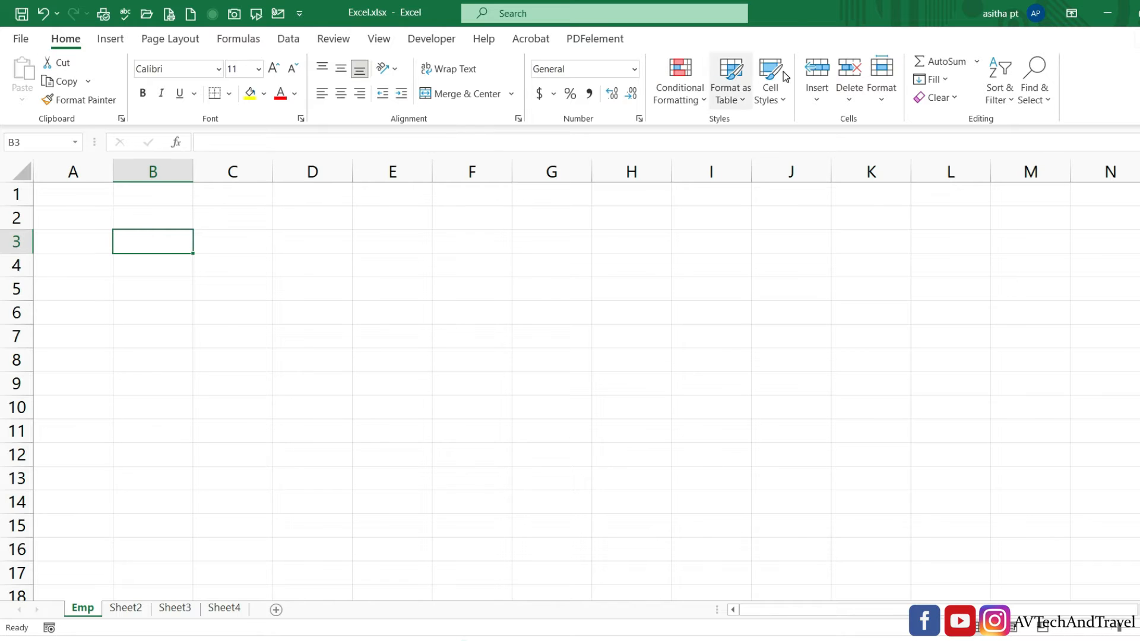
{"action": "left_click", "coordinate": [108, 41]}
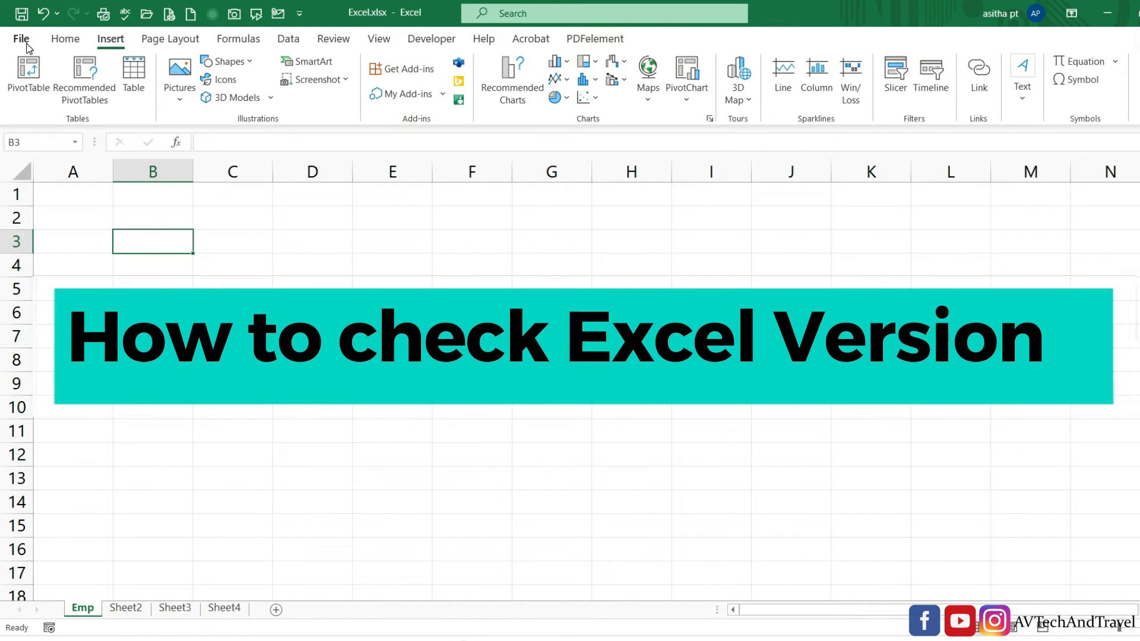
Step: Check the Office product and Excel version information on the account page, and return to the worksheet
{"action": "left_click", "coordinate": [26, 43]}
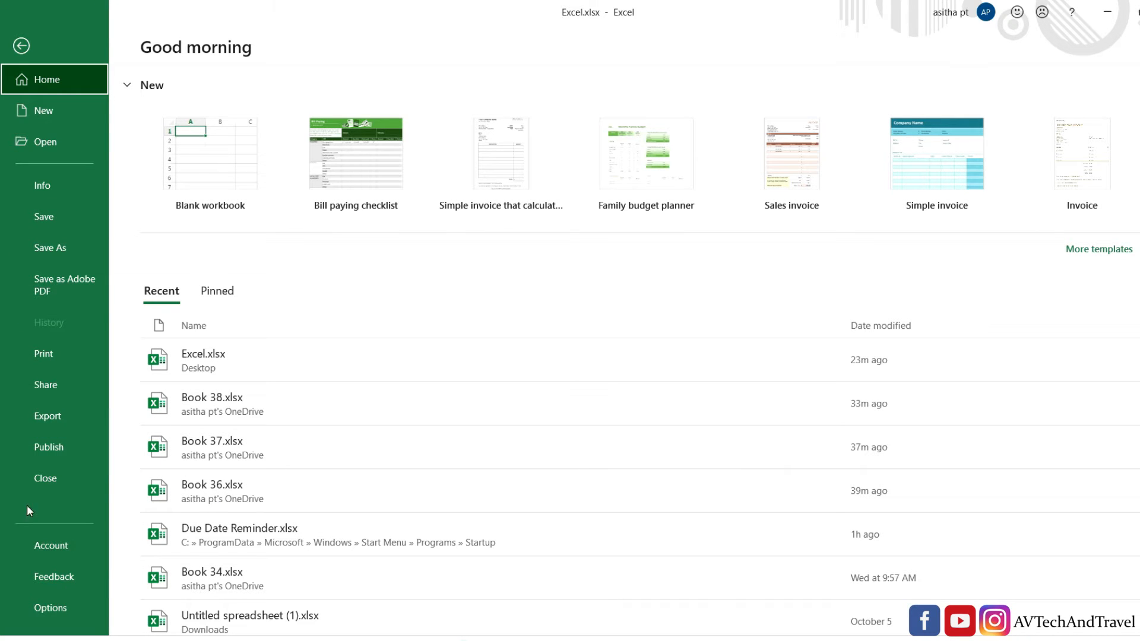
{"action": "left_click", "coordinate": [53, 549]}
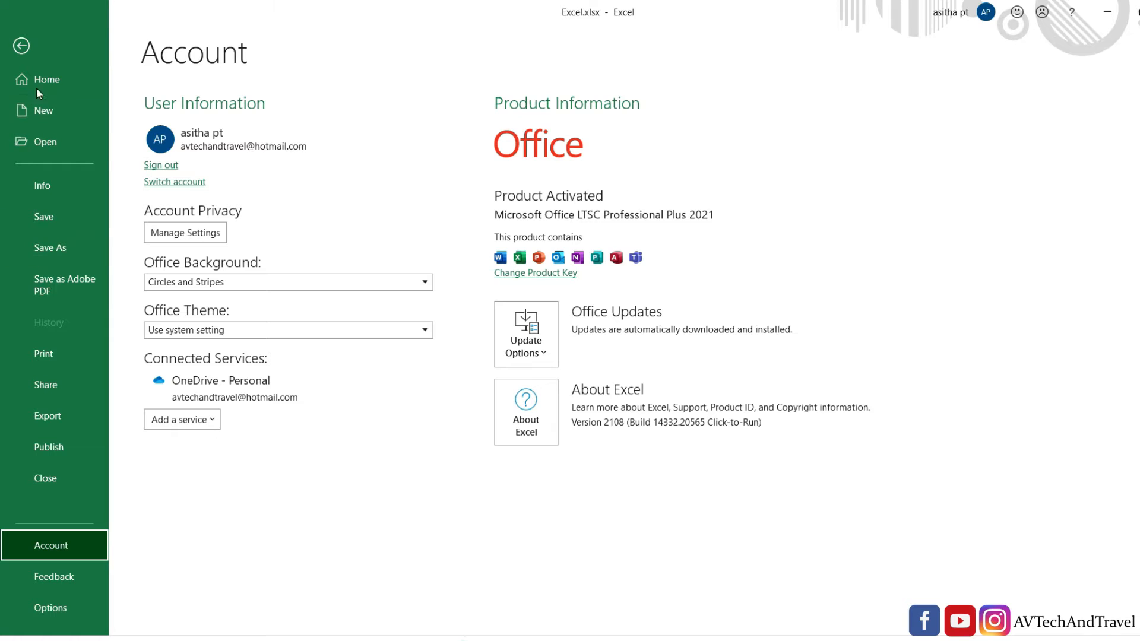
{"action": "left_click", "coordinate": [22, 47]}
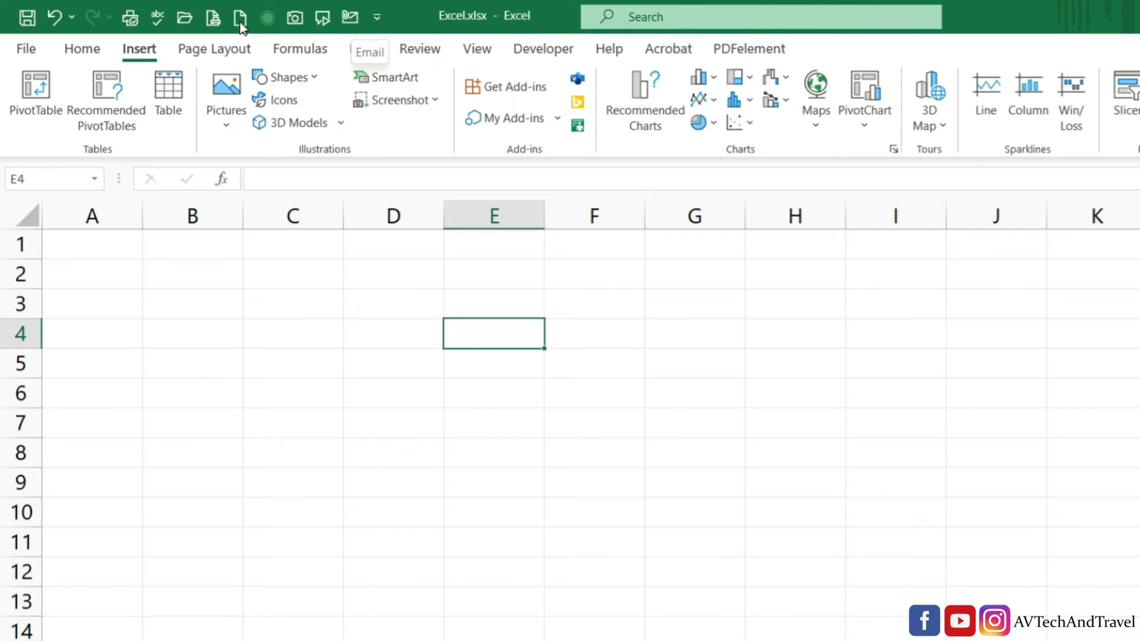
Step: Add the Email command from the popular commands to the Quick Access Toolbar and apply the change
{"action": "left_click", "coordinate": [377, 17]}
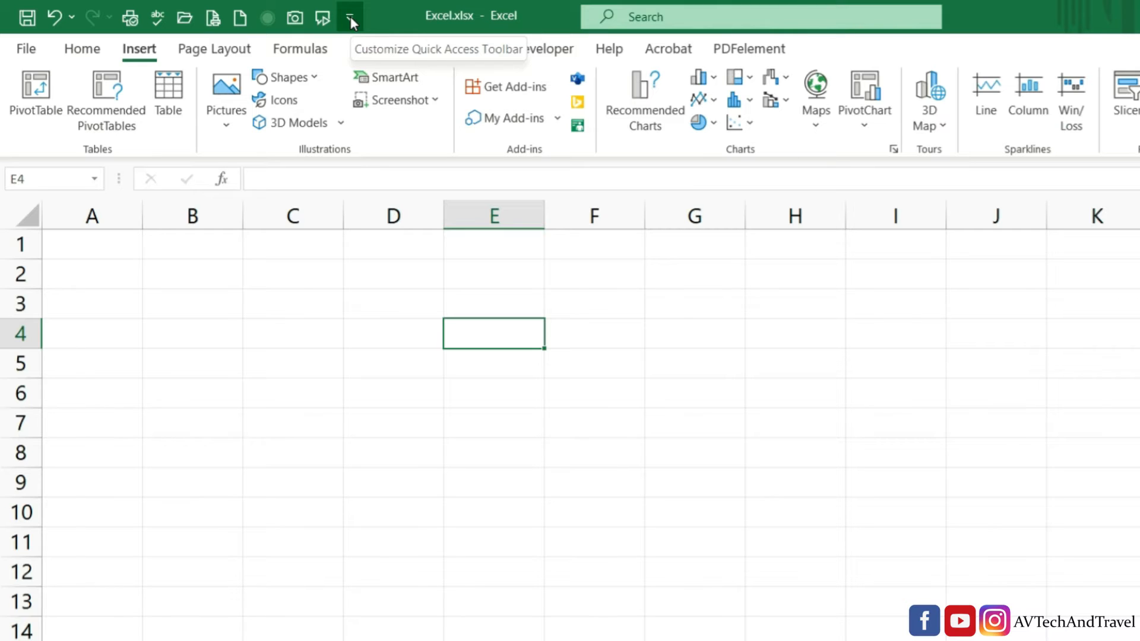
{"action": "left_click", "coordinate": [343, 17]}
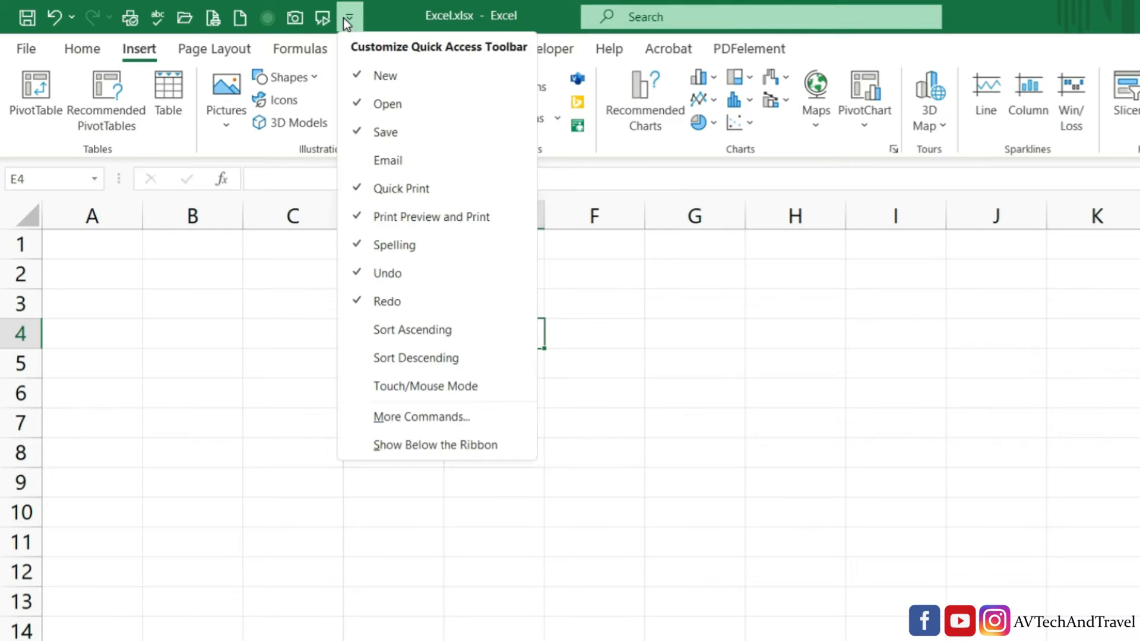
{"action": "left_click", "coordinate": [399, 416]}
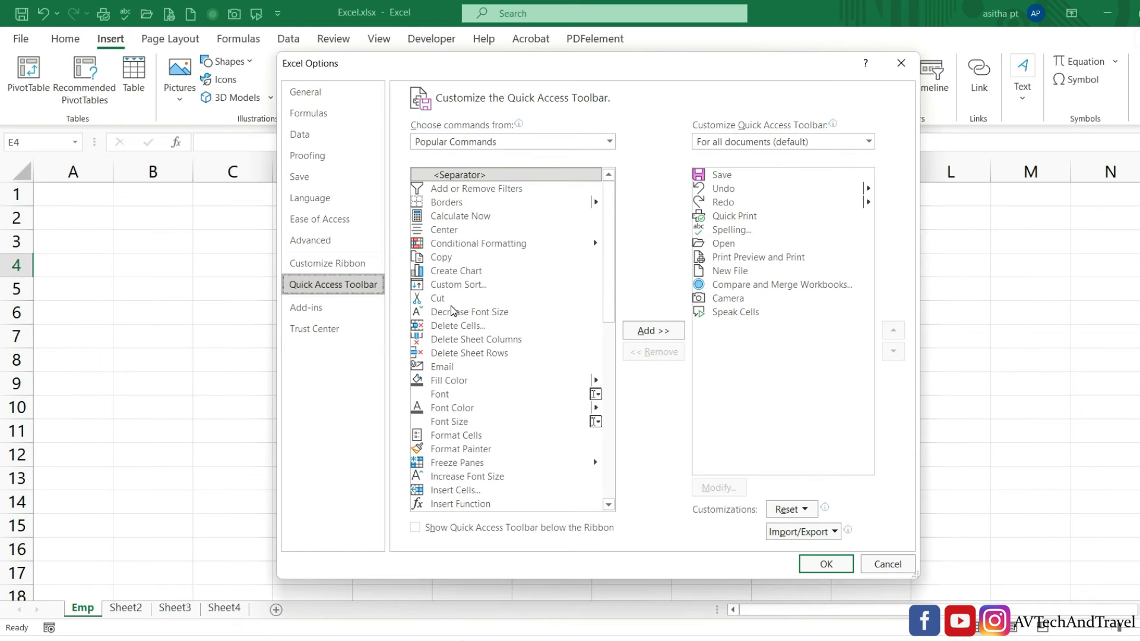
{"action": "scroll", "coordinate": [464, 397], "scroll_direction": "down", "scroll_amount": 1}
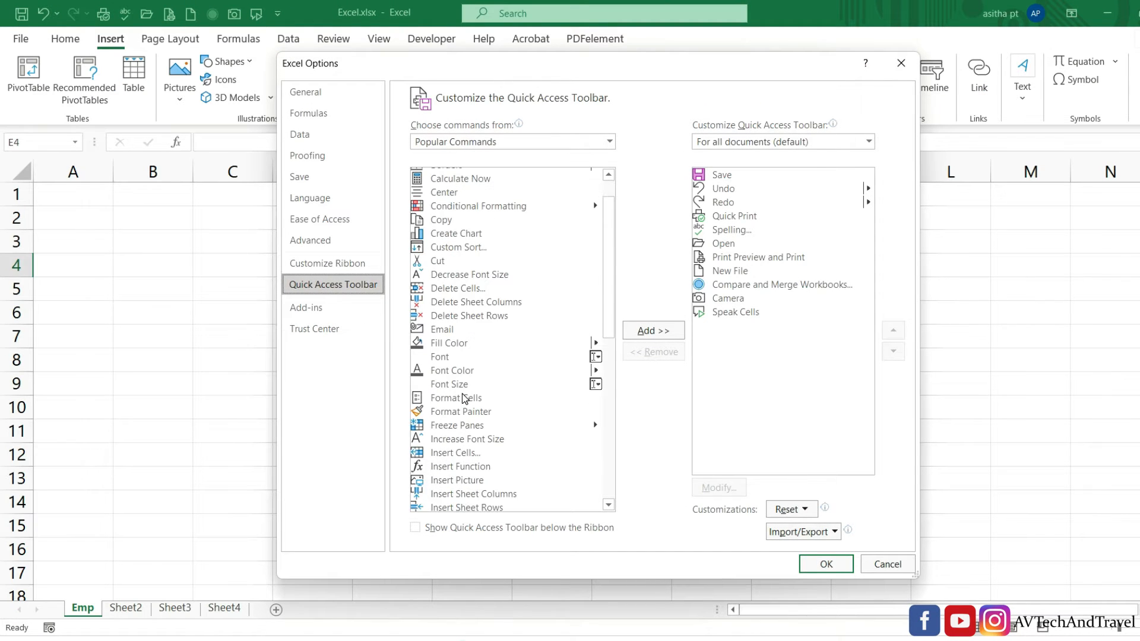
{"action": "scroll", "coordinate": [464, 397], "scroll_direction": "down", "scroll_amount": 2}
{"action": "scroll", "coordinate": [464, 397], "scroll_direction": "down", "scroll_amount": 2}
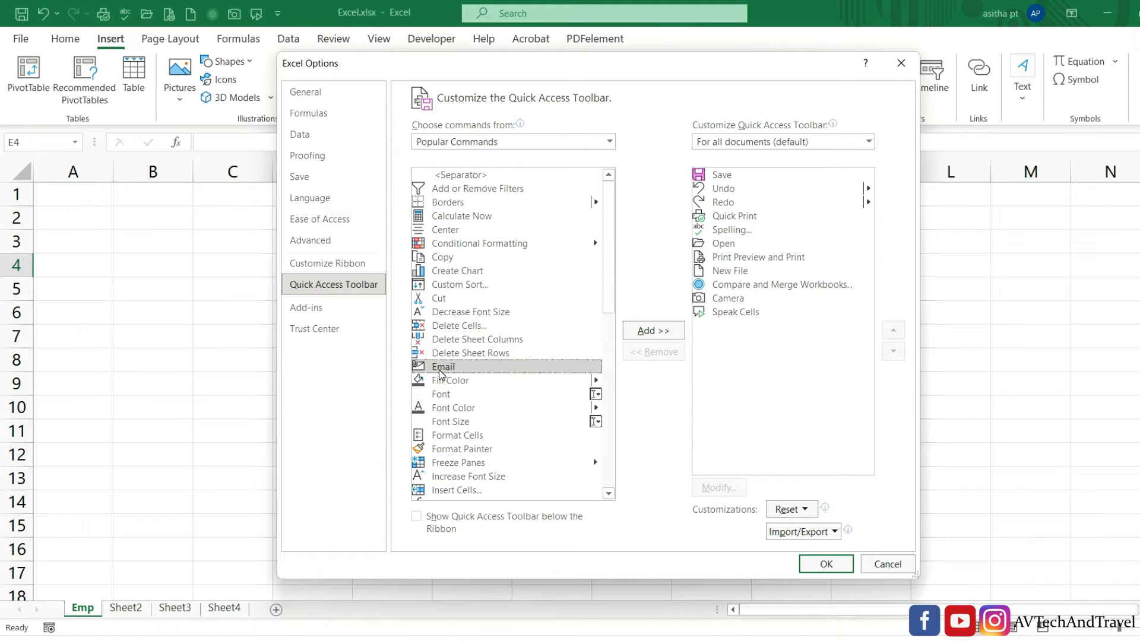
{"action": "left_click", "coordinate": [656, 333]}
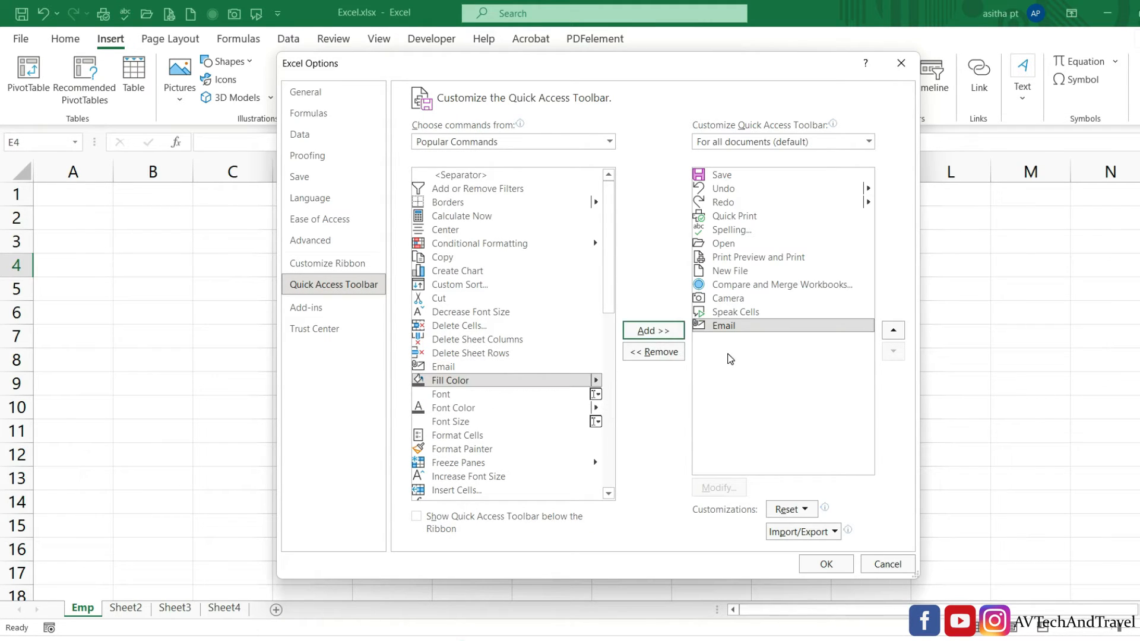
{"action": "left_click", "coordinate": [827, 564]}
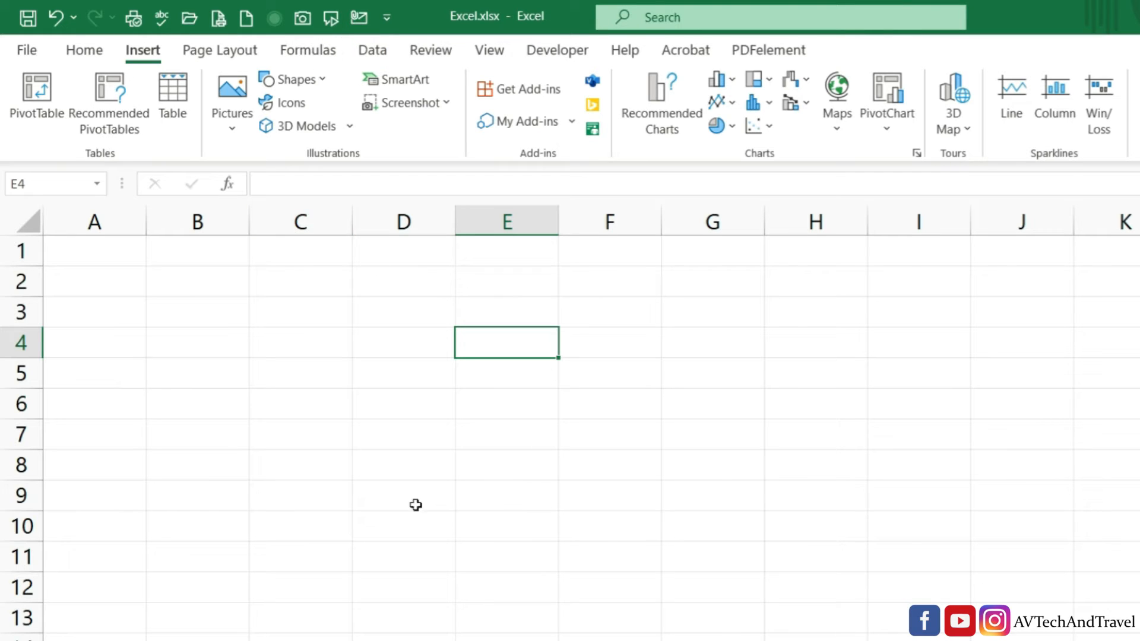
Step: Move from cell E4 to C4, and select the entire rows 1, 2, 3, 6 and 5 one after another
{"action": "key", "text": "Left"}
{"action": "key", "text": "Left"}
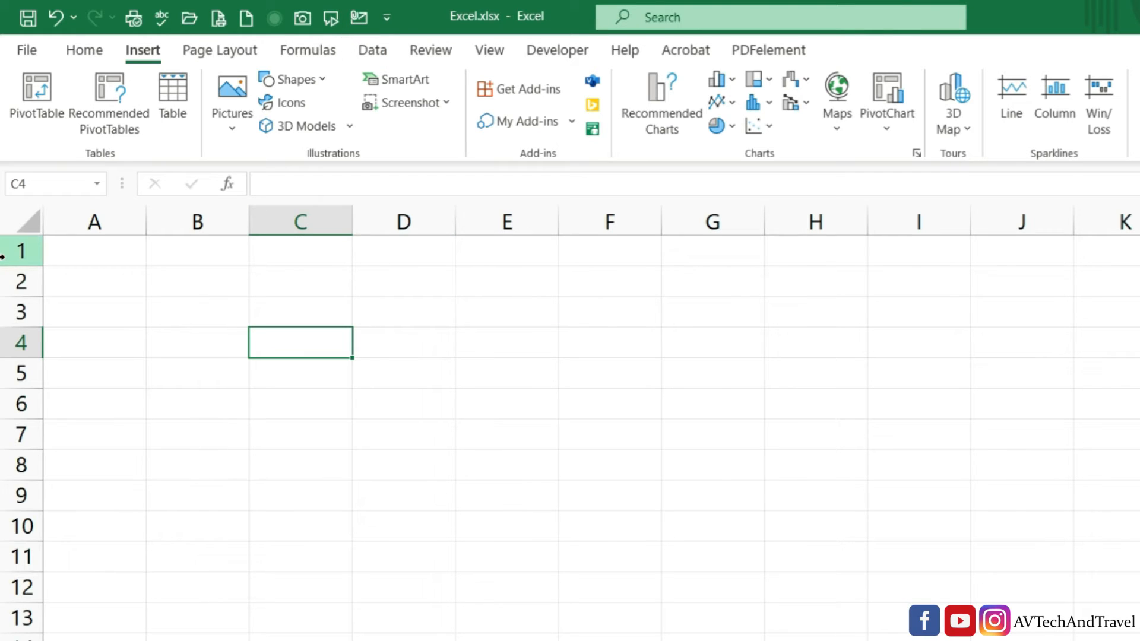
{"action": "left_click", "coordinate": [7, 252]}
{"action": "left_click", "coordinate": [7, 282]}
{"action": "left_click", "coordinate": [8, 304]}
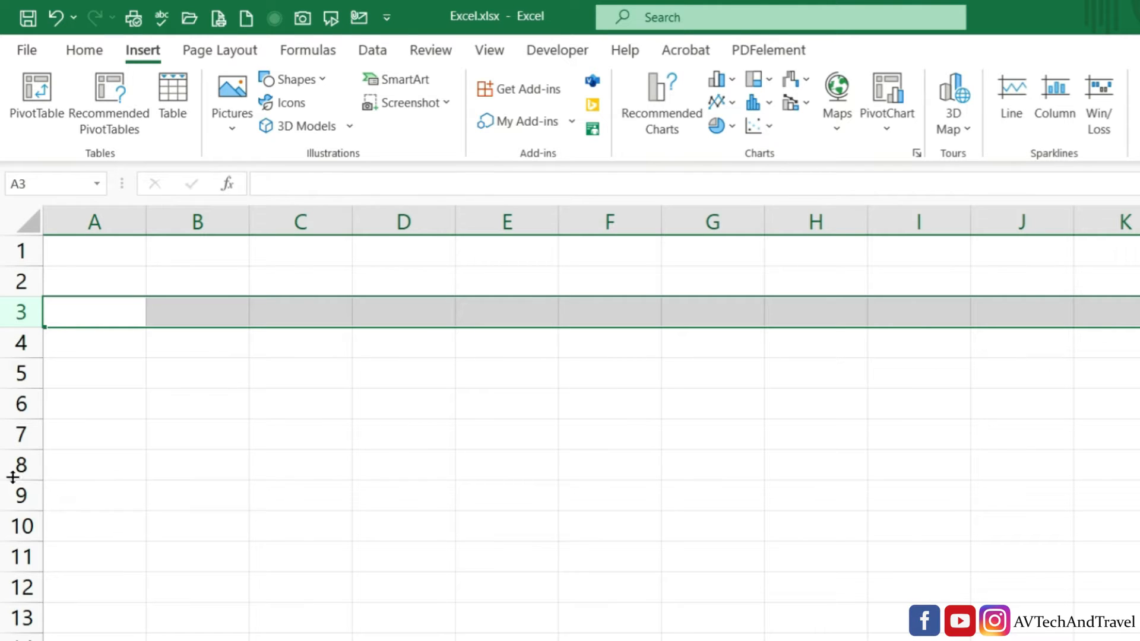
{"action": "left_click", "coordinate": [9, 404]}
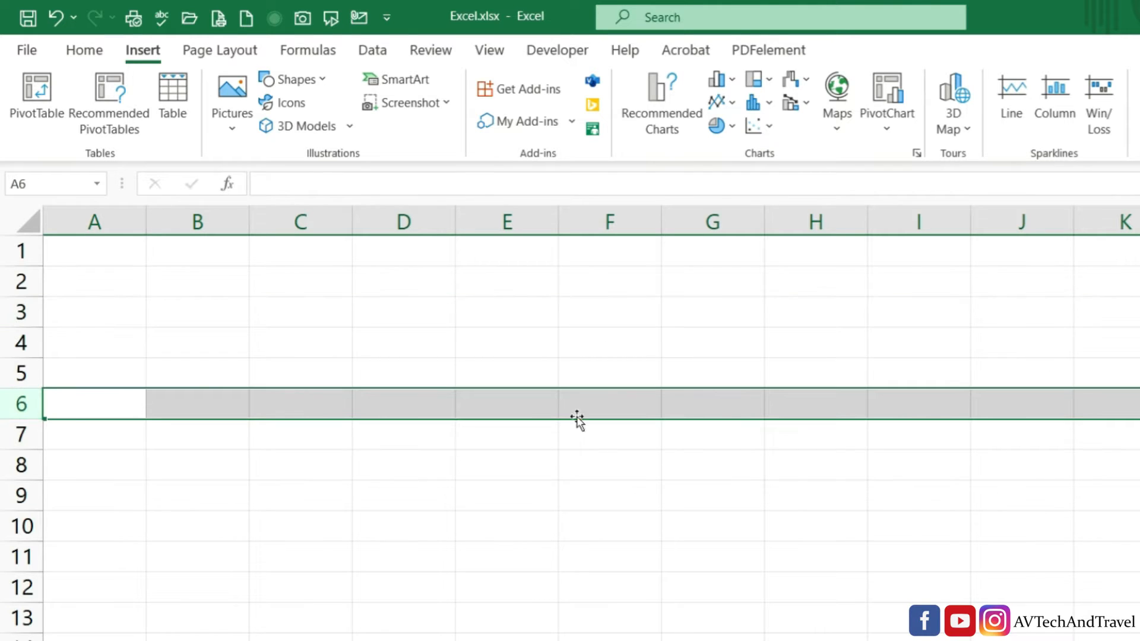
{"action": "left_click", "coordinate": [17, 370]}
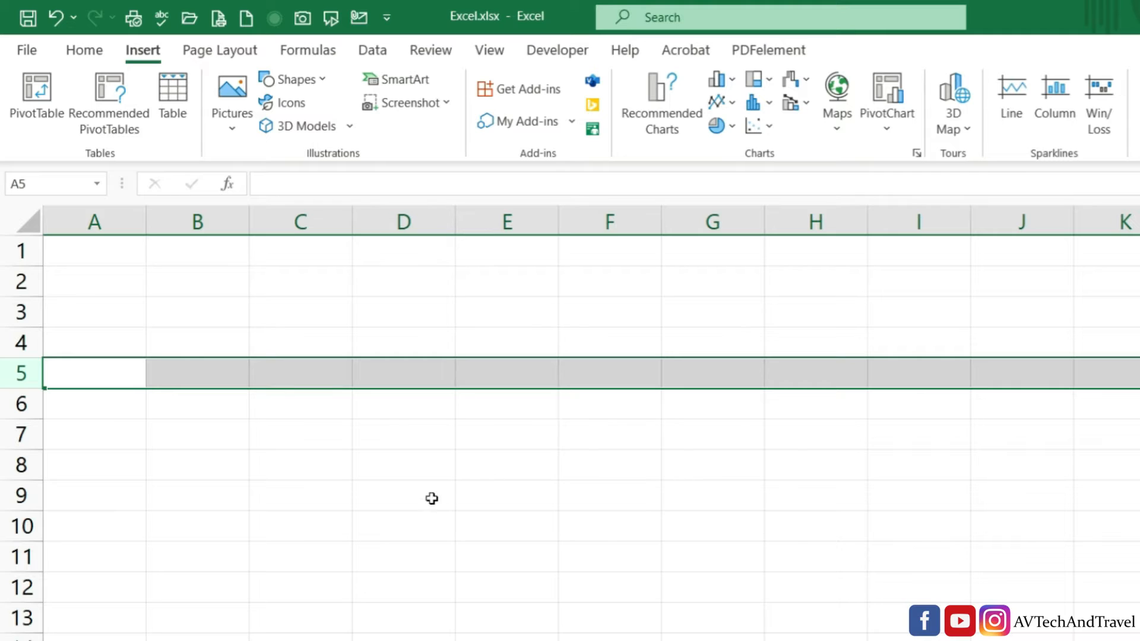
Step: Select the entire columns A and B in turn, going through both twice and ending on column B
{"action": "left_click", "coordinate": [110, 223]}
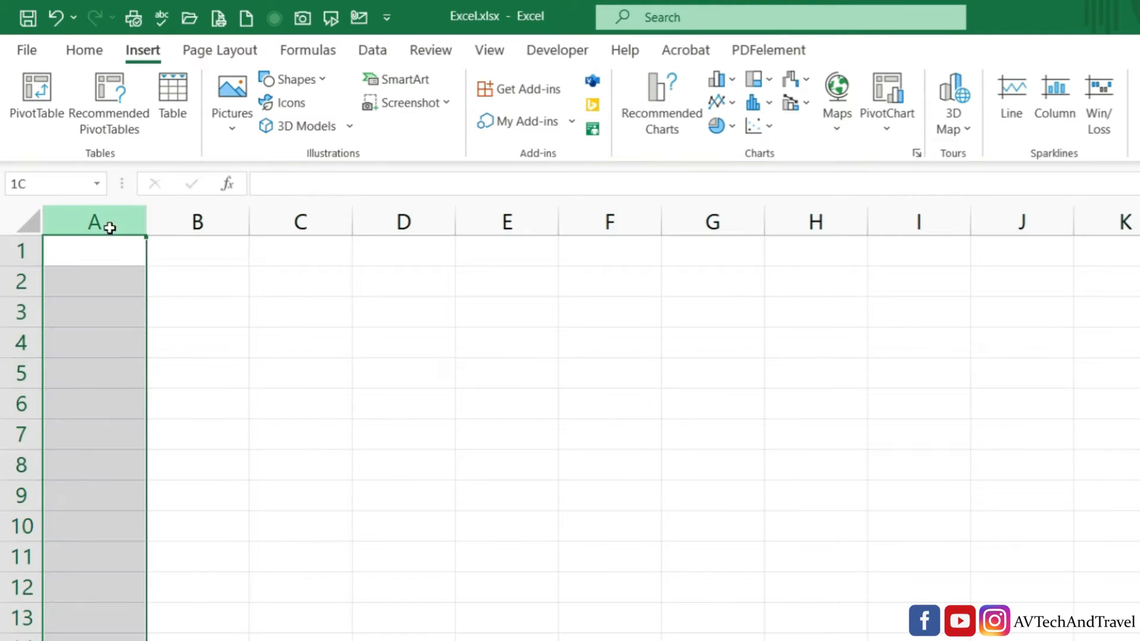
{"action": "left_click", "coordinate": [201, 221]}
{"action": "left_click", "coordinate": [95, 221]}
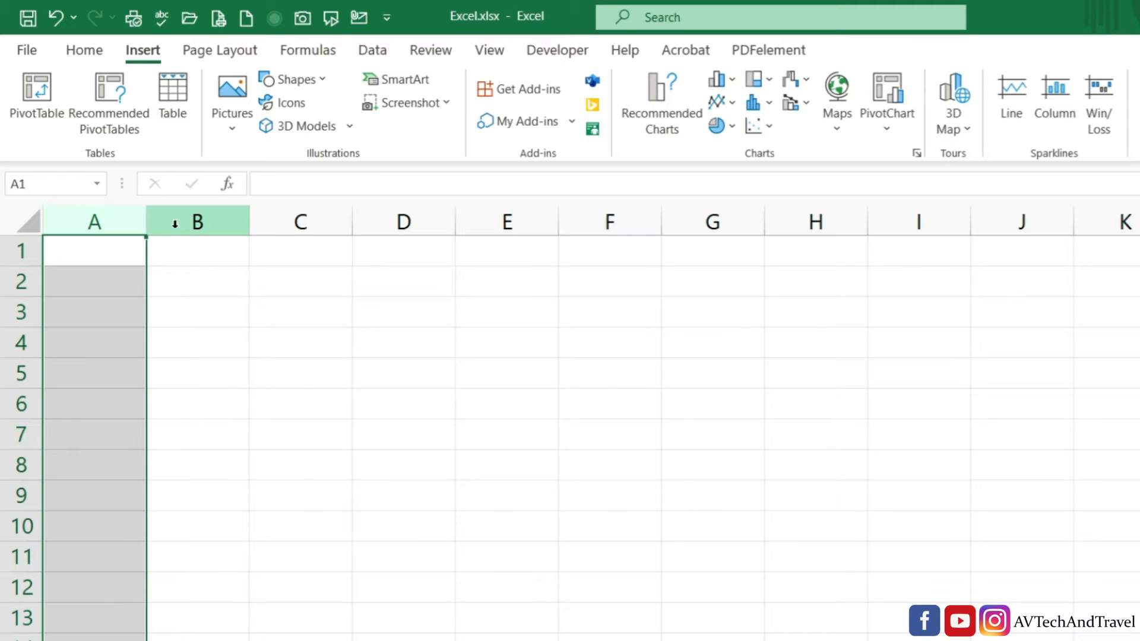
{"action": "left_click", "coordinate": [184, 223]}
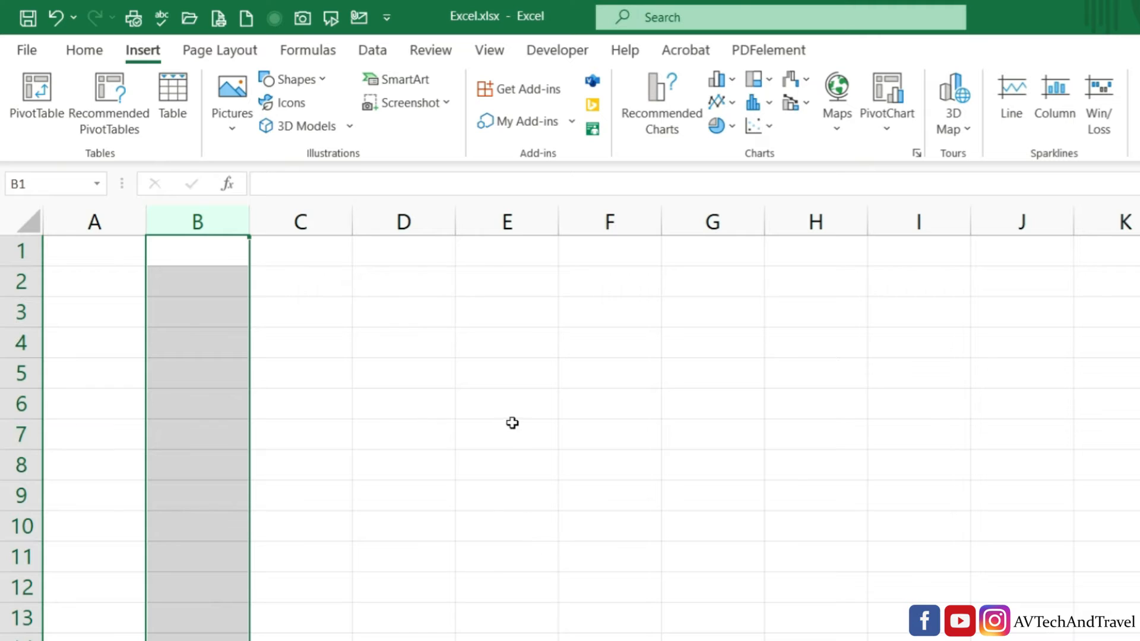
Step: Select the single cells E6, E4, F3, G3 and E5 one after another
{"action": "left_click", "coordinate": [481, 412]}
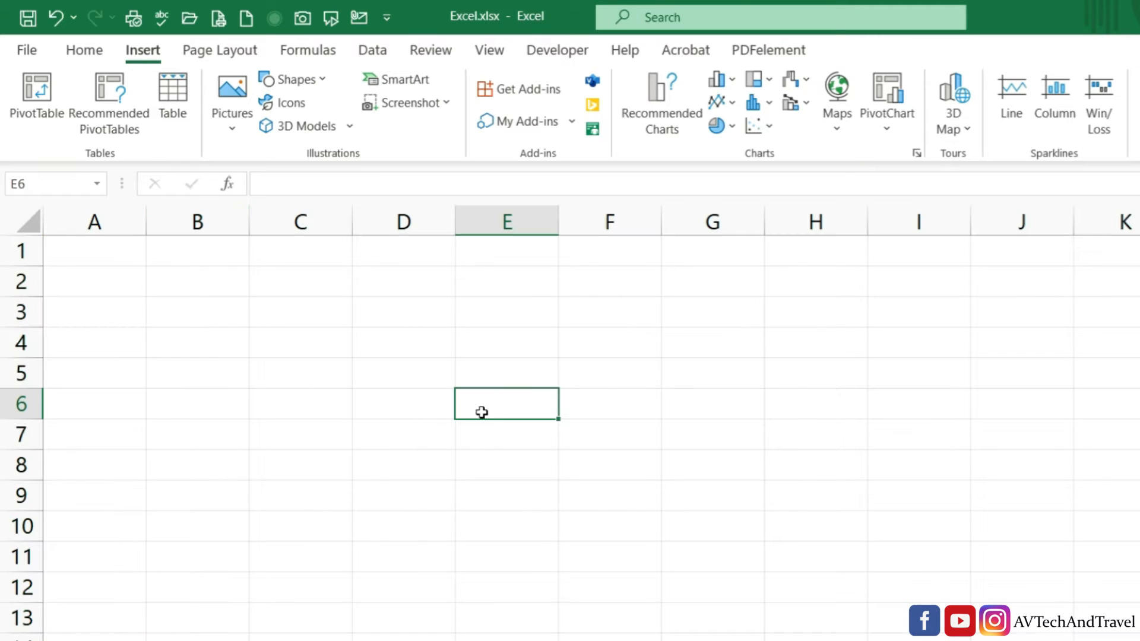
{"action": "left_click", "coordinate": [462, 354]}
{"action": "left_click", "coordinate": [611, 320]}
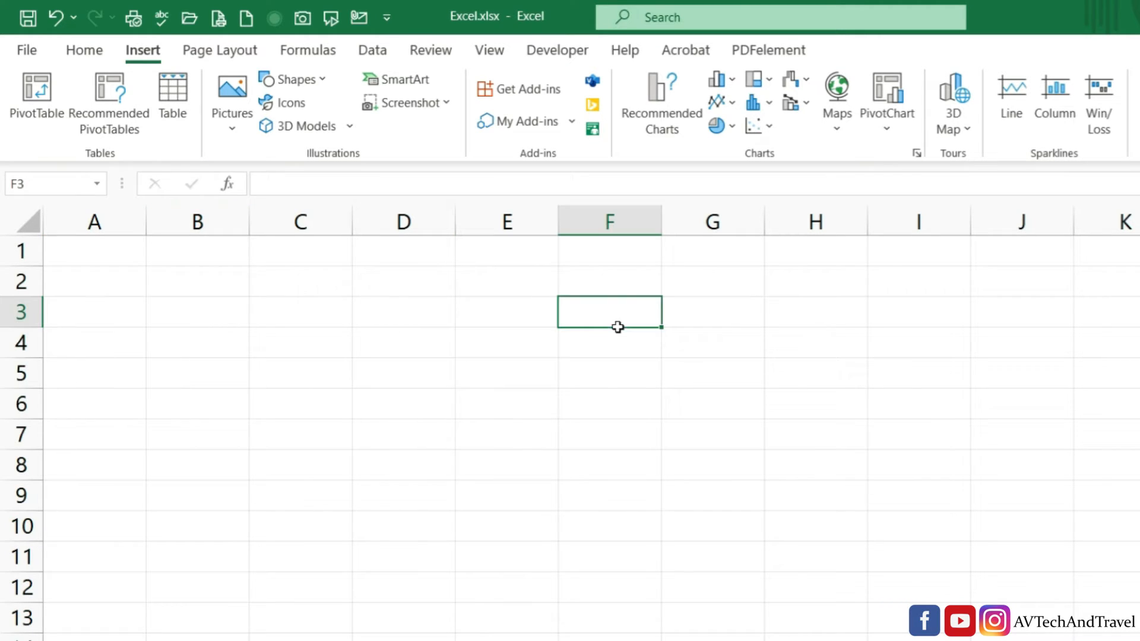
{"action": "left_click", "coordinate": [756, 313]}
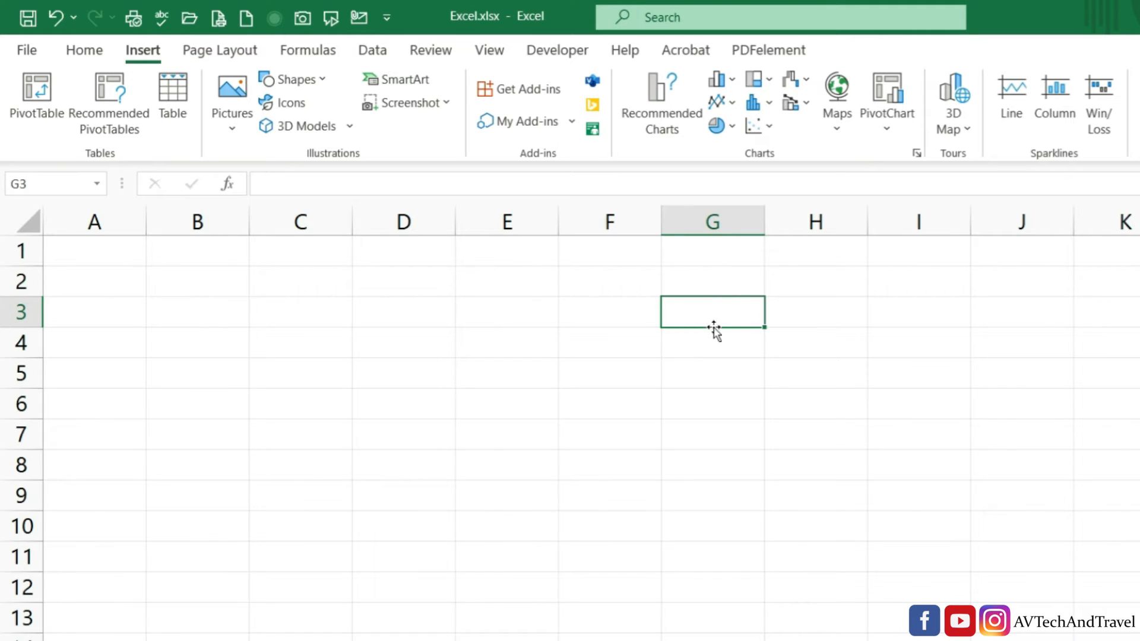
{"action": "left_click", "coordinate": [474, 372]}
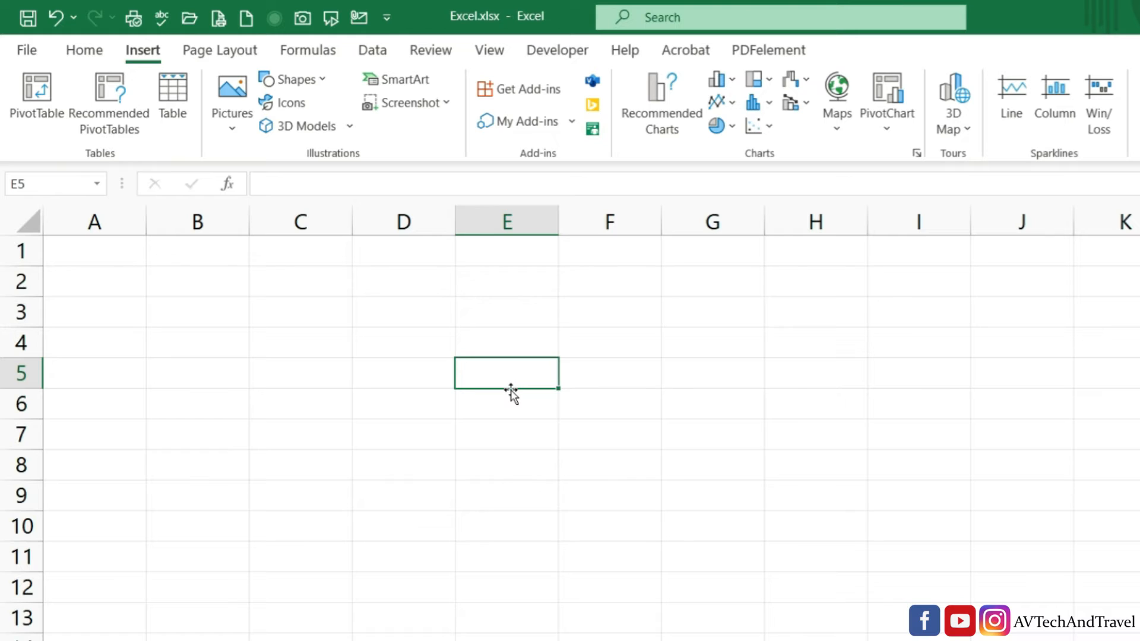
Step: Go directly to cell D22 by entering its cell reference, and return the view to row 1
{"action": "left_click", "coordinate": [17, 184]}
{"action": "left_click", "coordinate": [62, 188]}
{"action": "left_click_drag", "start_coordinate": [44, 188], "coordinate": [9, 190]}
{"action": "type", "text": "D22"}
{"action": "key", "text": "Return"}
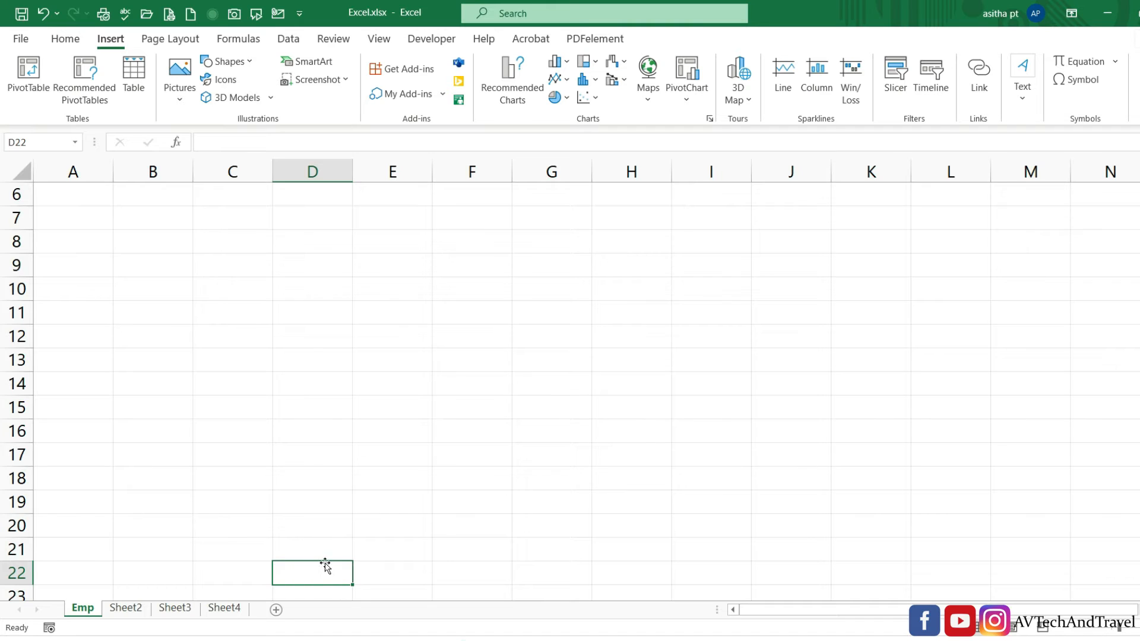
{"action": "scroll", "coordinate": [325, 567], "scroll_direction": "up", "scroll_amount": 2}
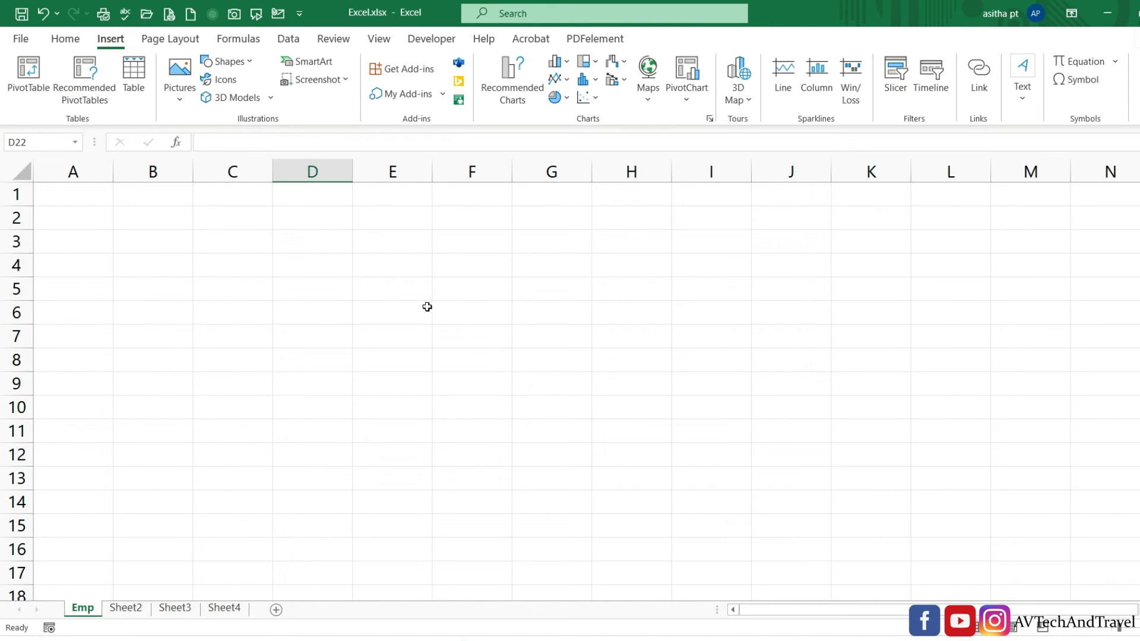
Step: Jump from B2 to the last row, back to A1, across to the last column in row 1, and back to A1
{"action": "left_click", "coordinate": [133, 221]}
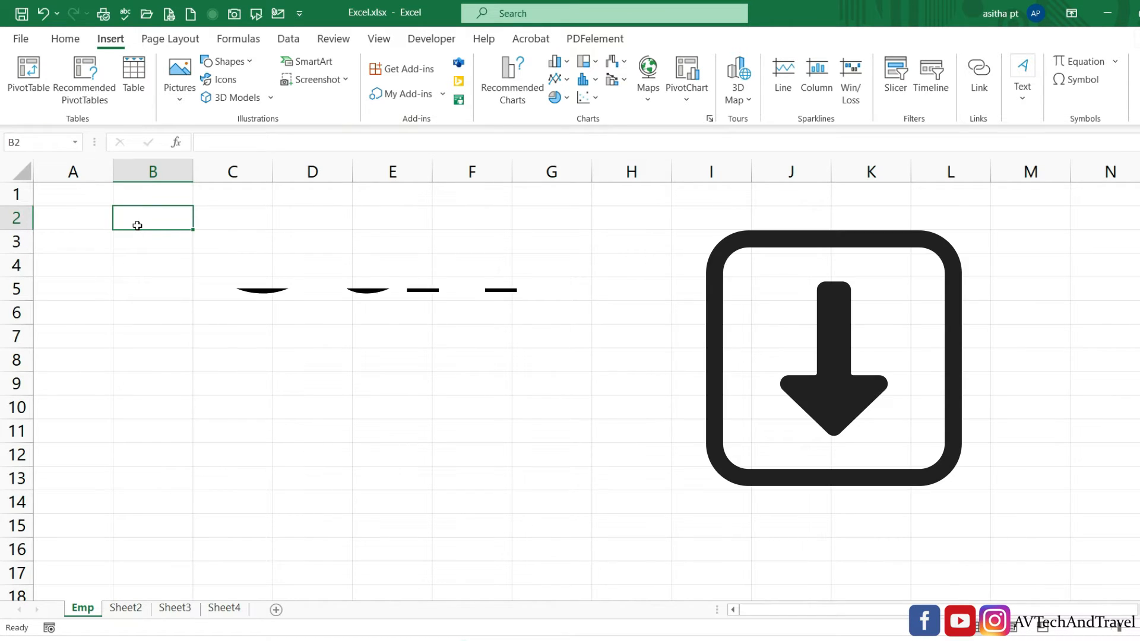
{"action": "key", "text": "ctrl+Down"}
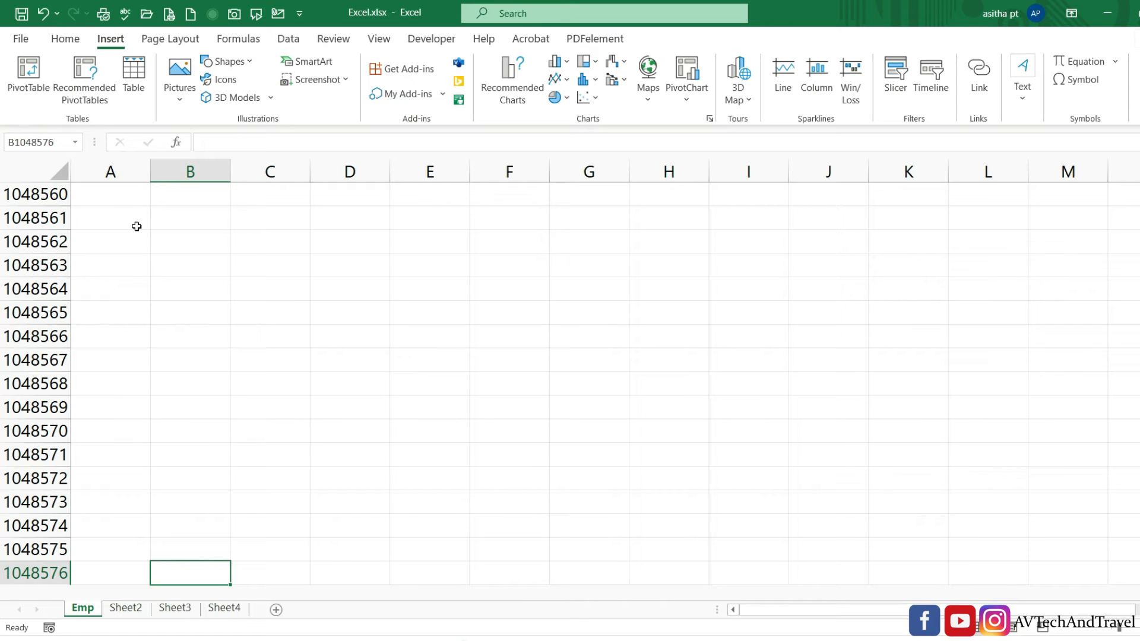
{"action": "key", "text": "ctrl+Home"}
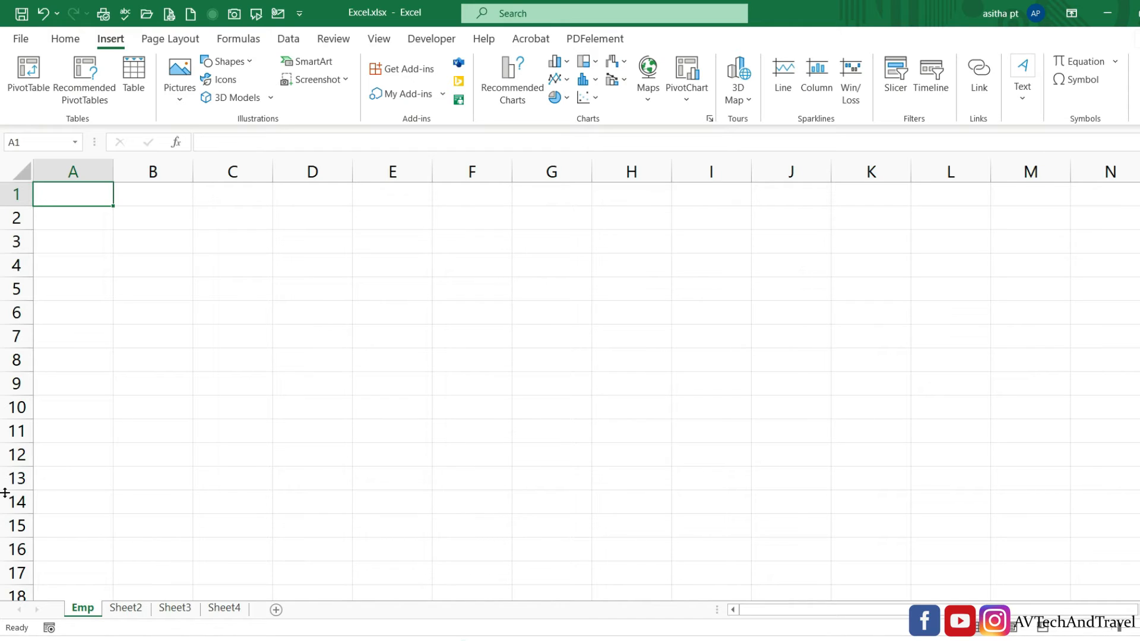
{"action": "key", "text": "ctrl+Right"}
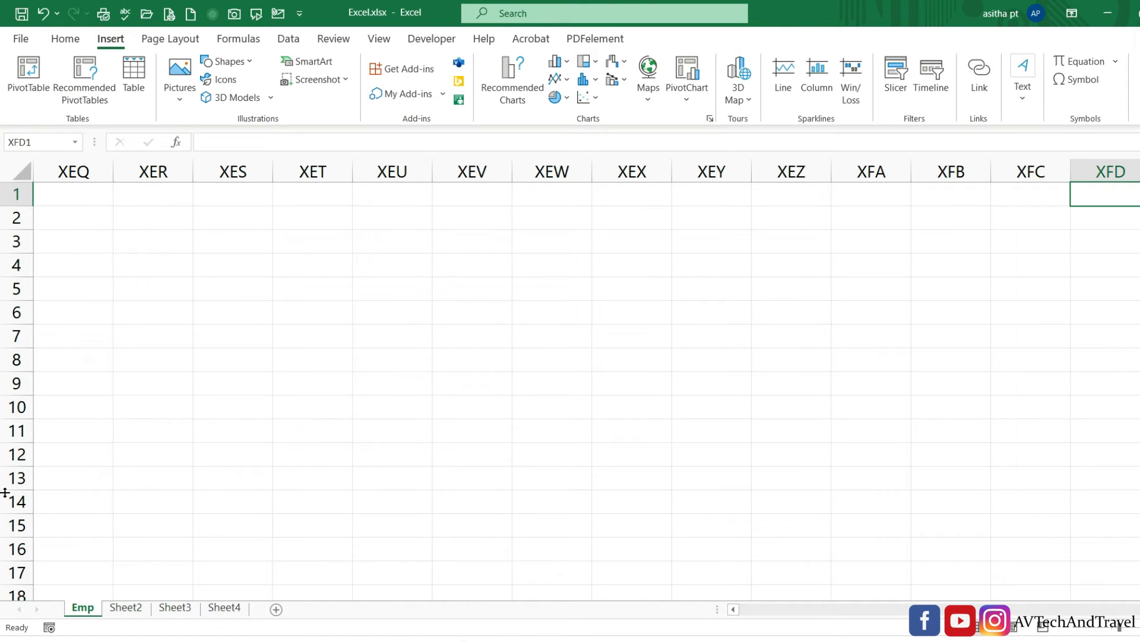
{"action": "key", "text": "ctrl+Left"}
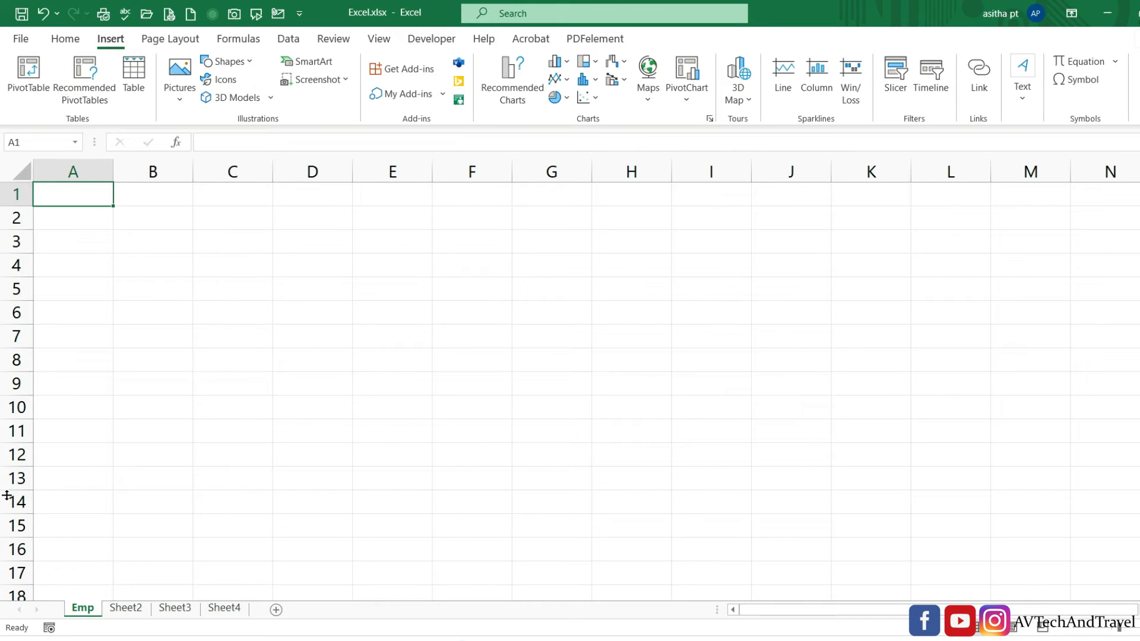
Step: Enter the headers Emp code in cell A1 and Emp Name in cell B1
{"action": "double_click", "coordinate": [73, 198]}
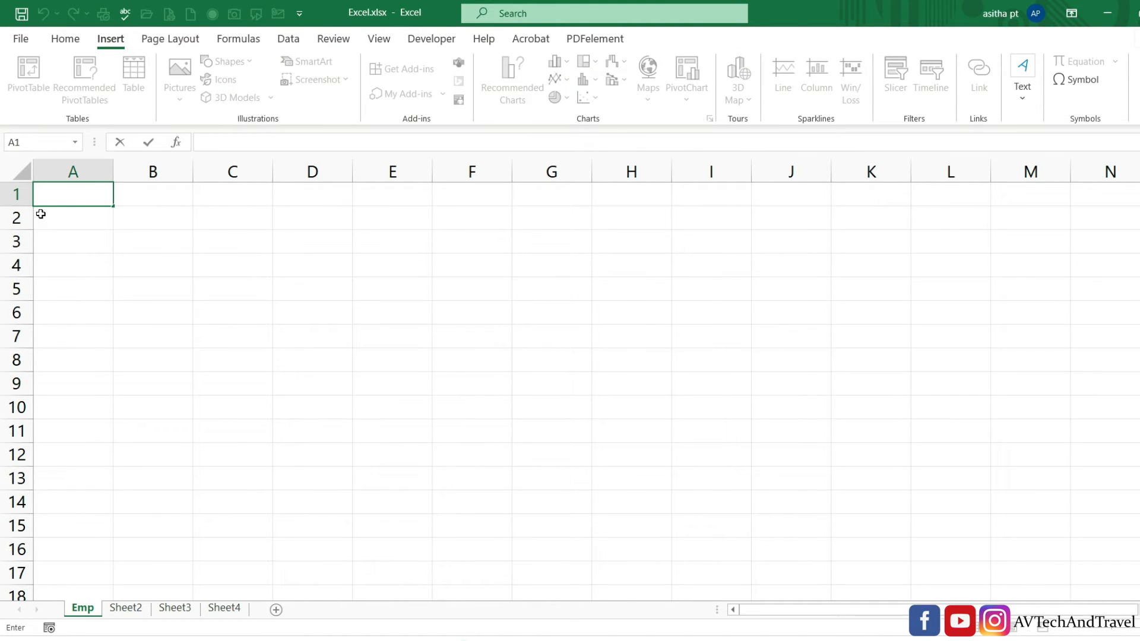
{"action": "type", "text": "Emp"}
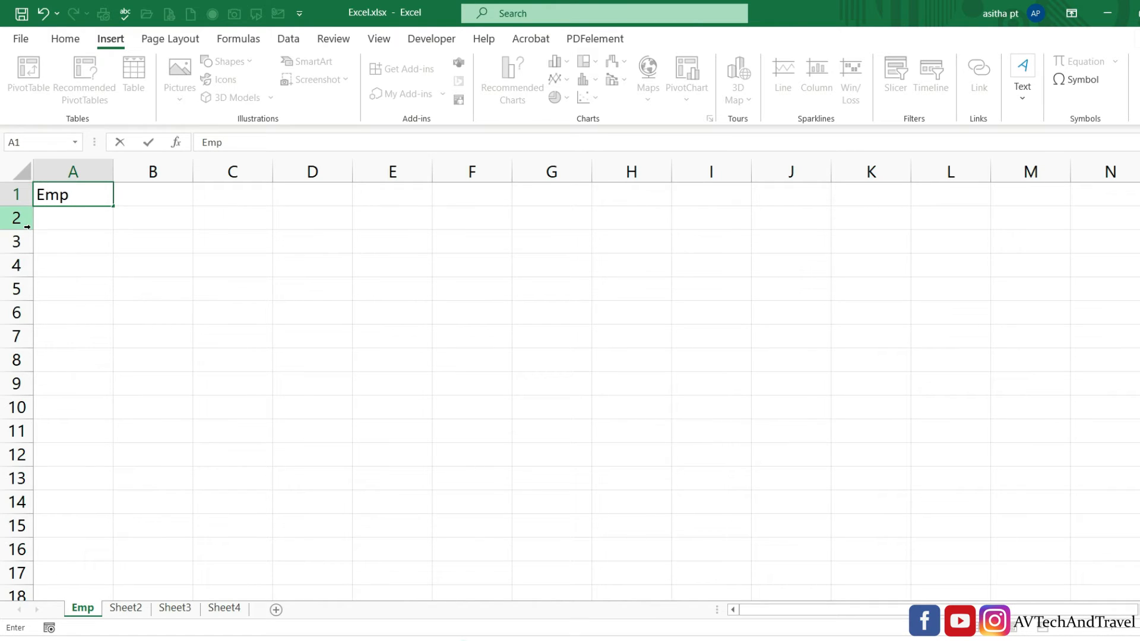
{"action": "type", "text": " code"}
{"action": "key", "text": "Tab"}
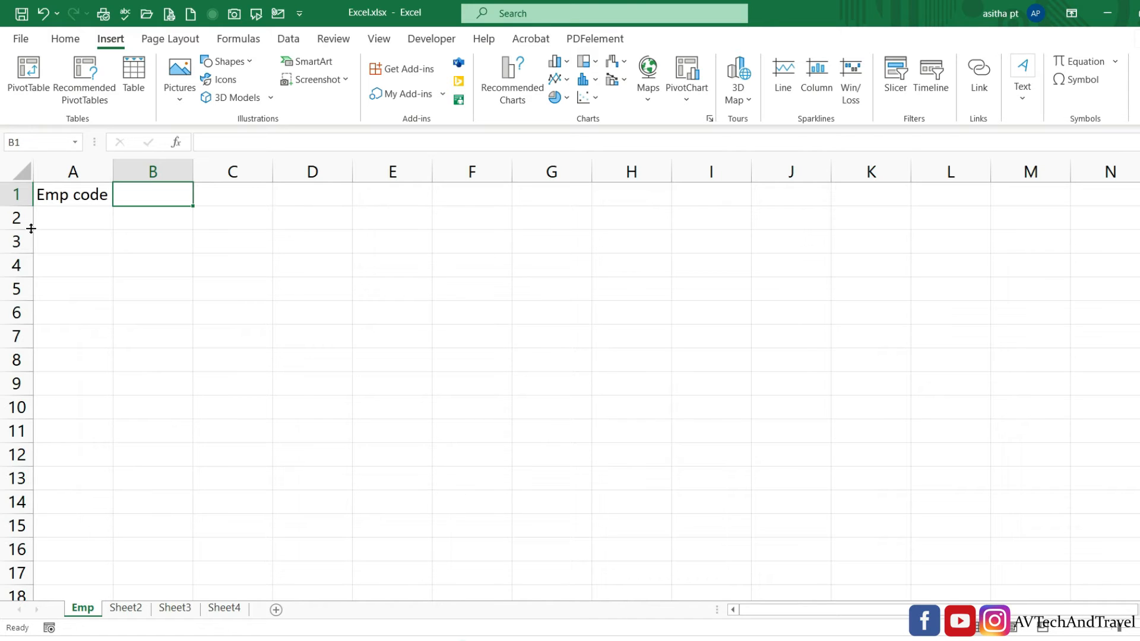
{"action": "type", "text": "Em"}
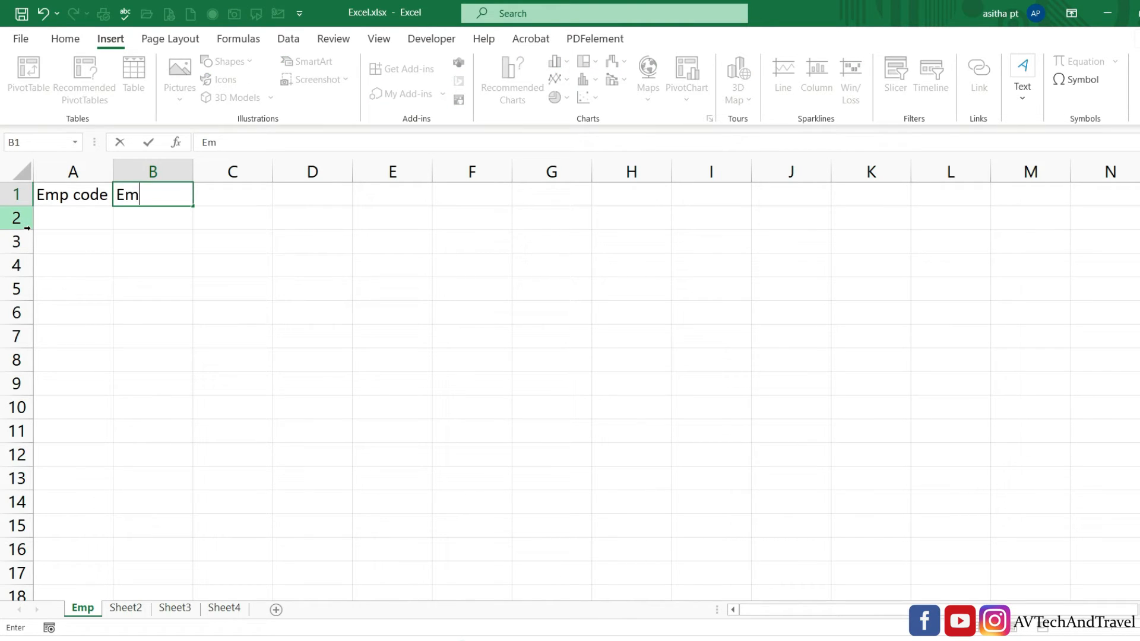
{"action": "type", "text": "p Name"}
{"action": "key", "text": "Return"}
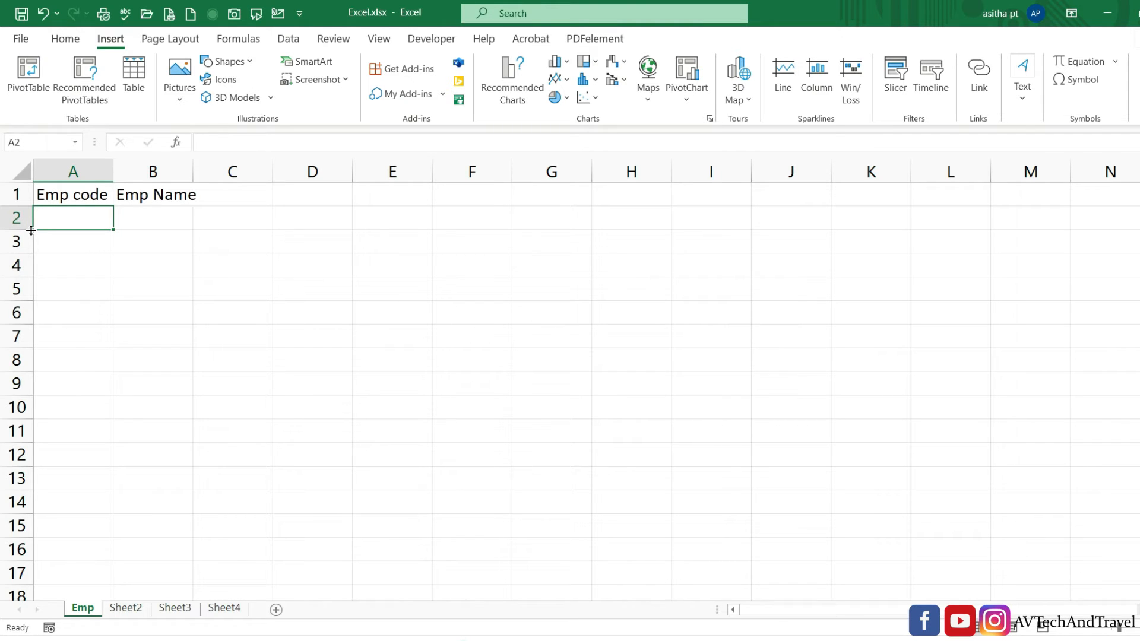
Step: Format the Emp code header in A1 as bold with yellow fill and red font, and copy that formatting to B1
{"action": "left_click", "coordinate": [82, 195]}
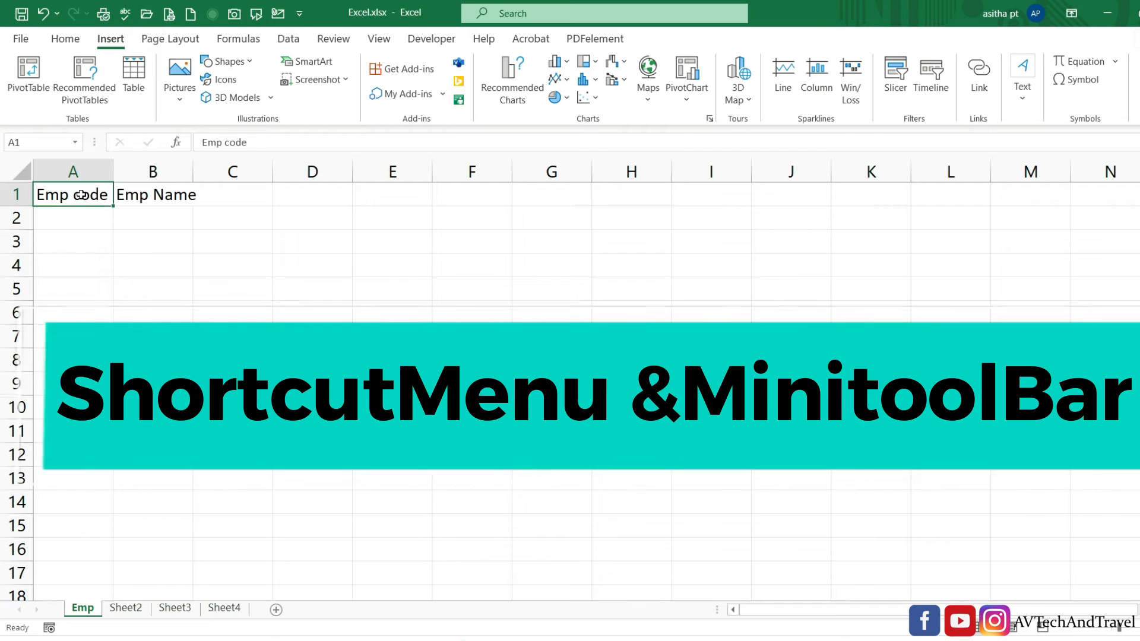
{"action": "right_click", "coordinate": [82, 195]}
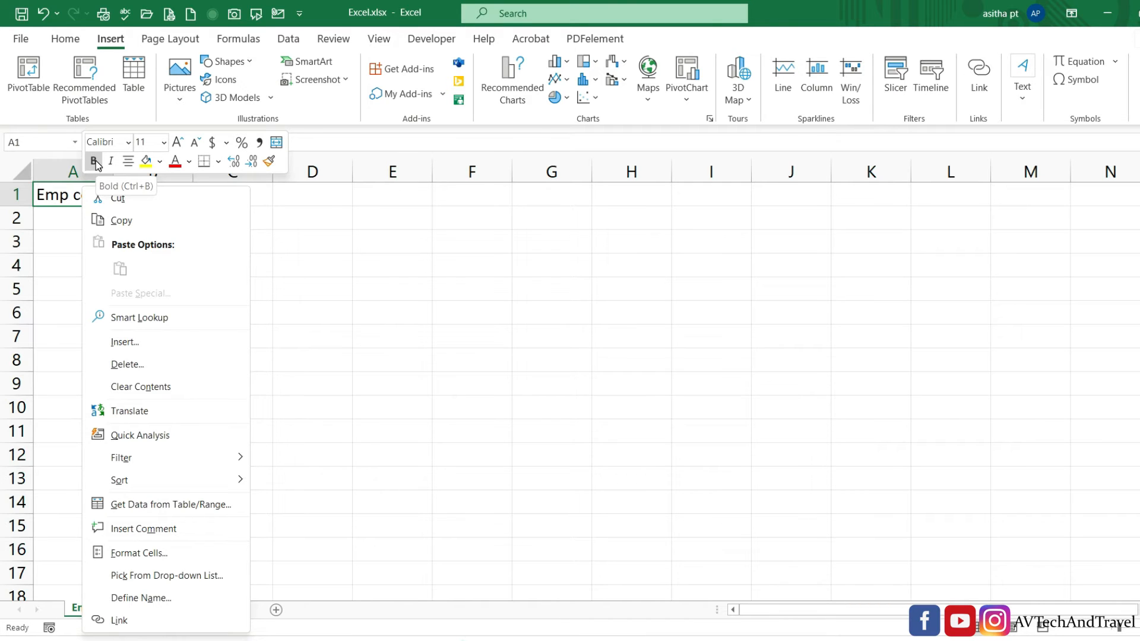
{"action": "left_click", "coordinate": [94, 161]}
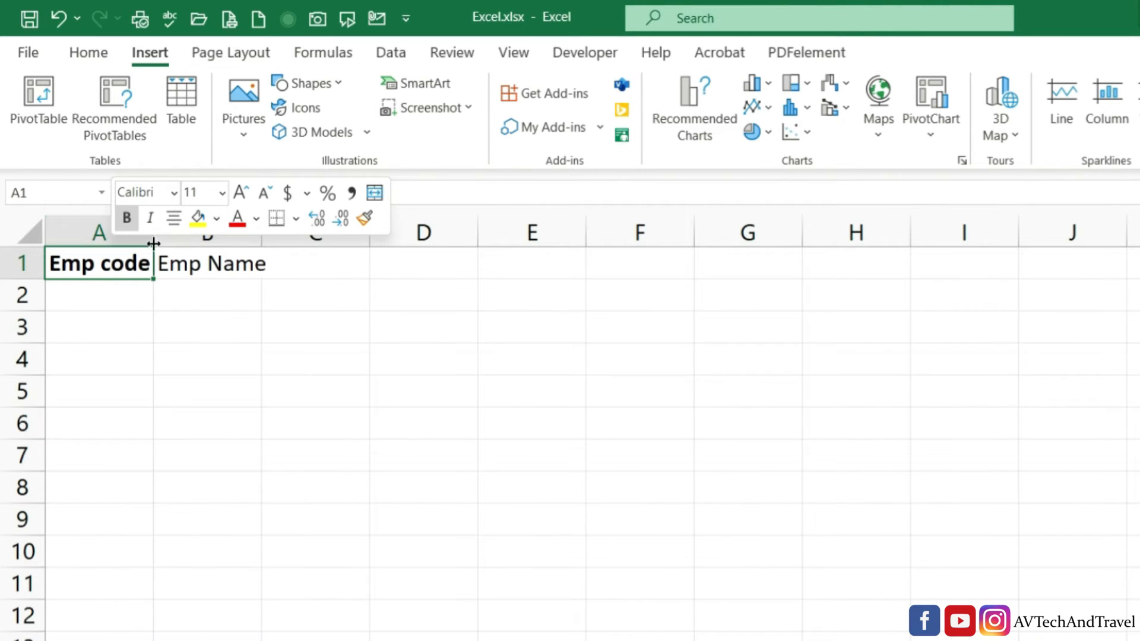
{"action": "left_click", "coordinate": [201, 222]}
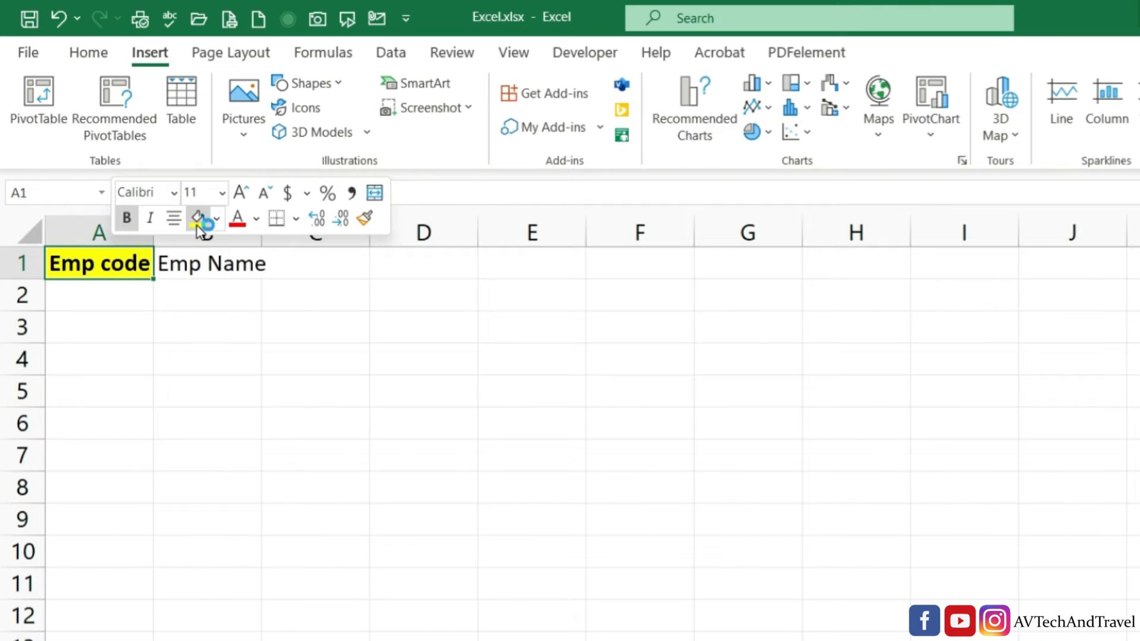
{"action": "left_click", "coordinate": [239, 228]}
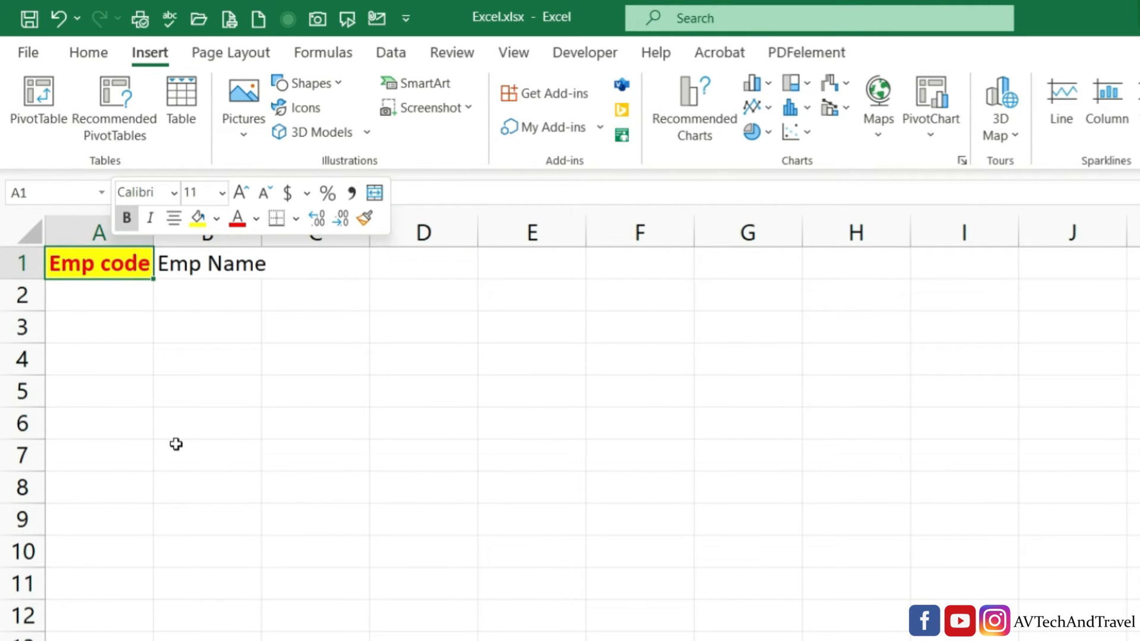
{"action": "left_click", "coordinate": [202, 262]}
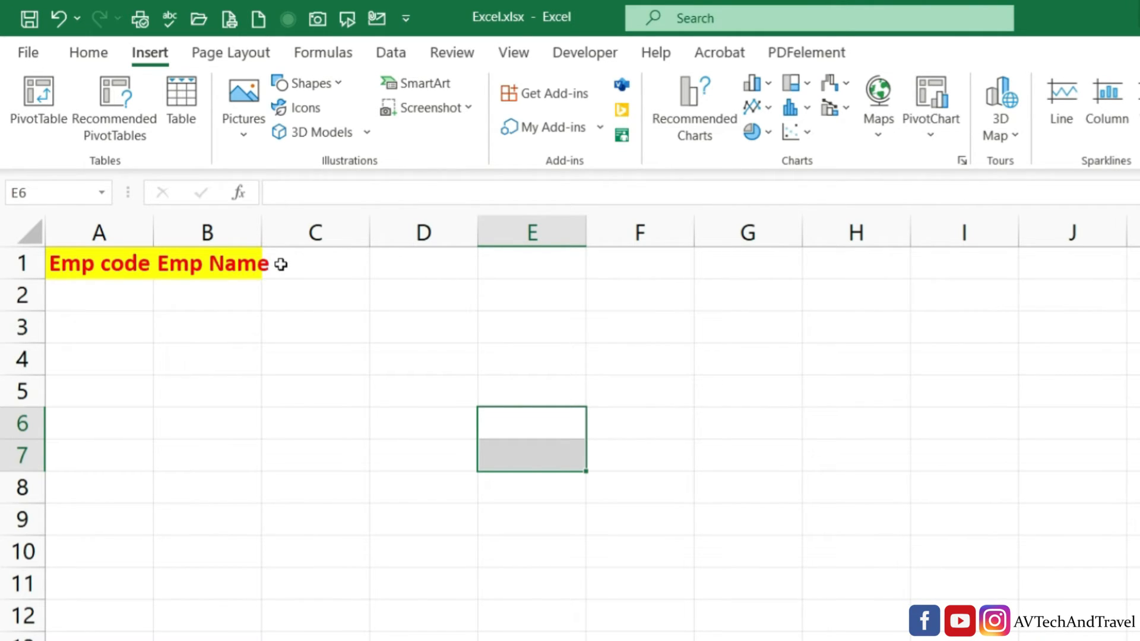
Step: AutoFit the widths of columns B and A to their headers, and select cell C1
{"action": "double_click", "coordinate": [261, 227]}
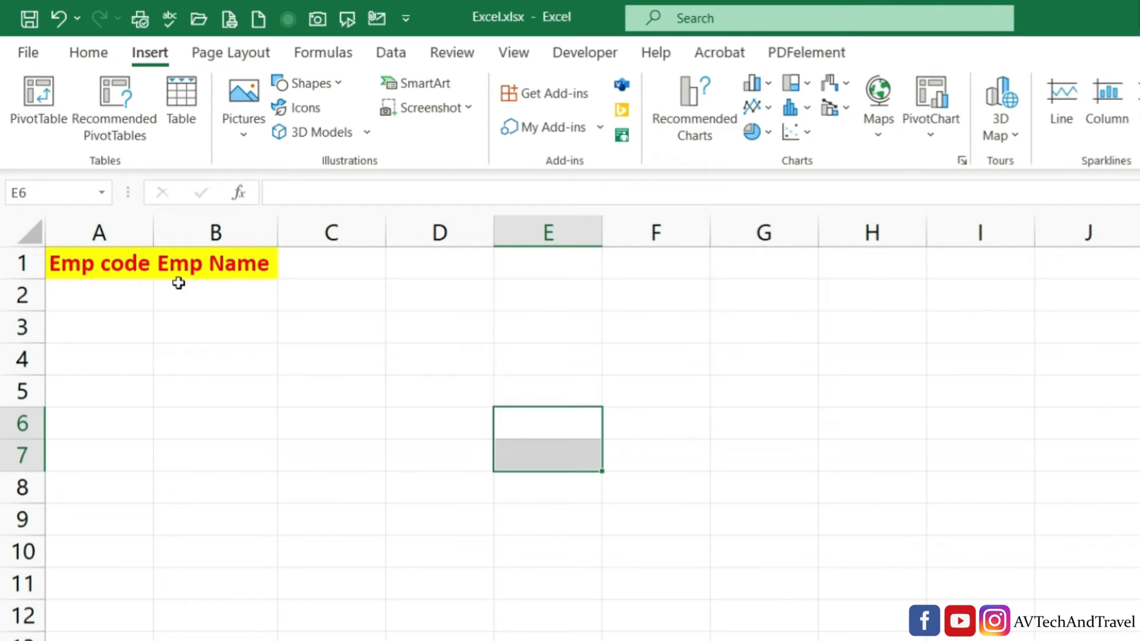
{"action": "double_click", "coordinate": [157, 235]}
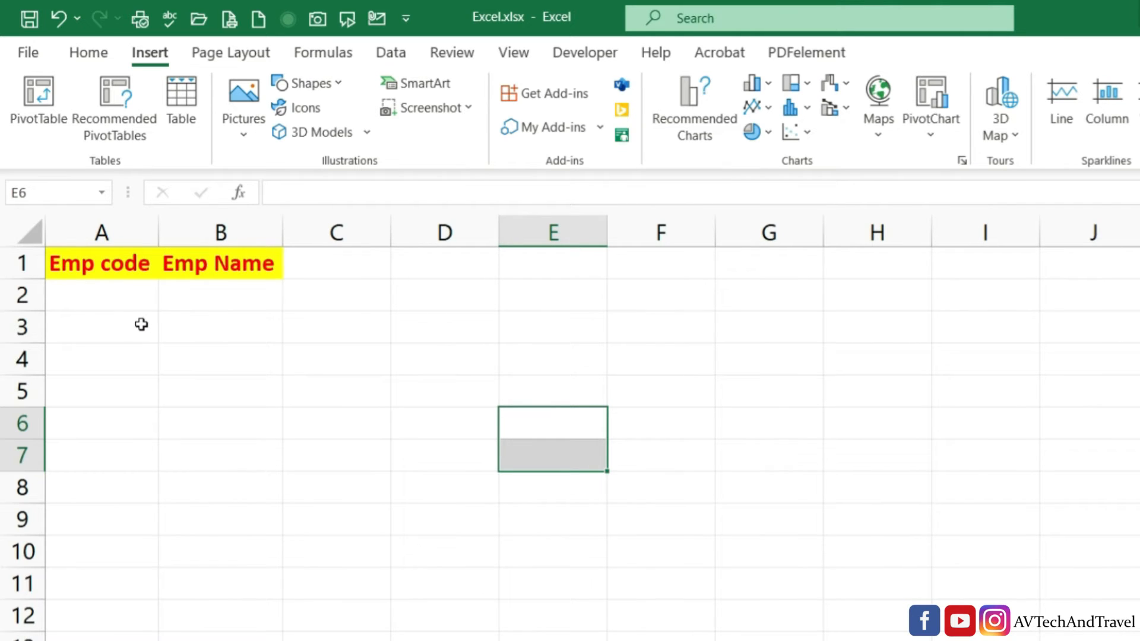
{"action": "left_click", "coordinate": [355, 267]}
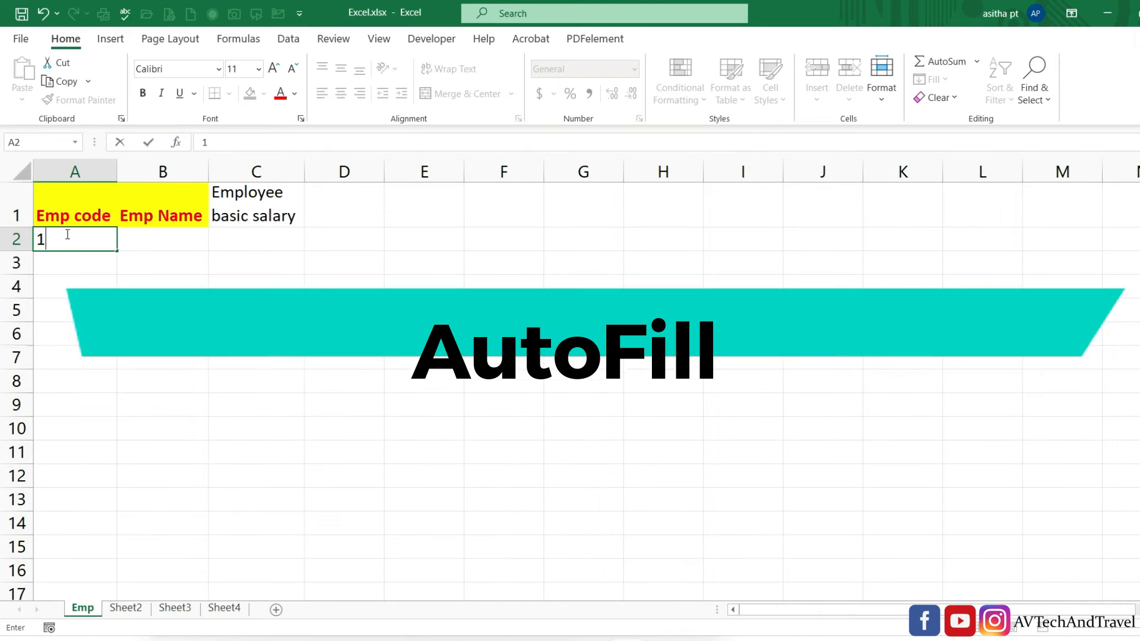
Step: Enter the employee codes 1 in cell A2 and 2 in cell A3
{"action": "key", "text": "Return"}
{"action": "type", "text": "2"}
{"action": "key", "text": "Return"}
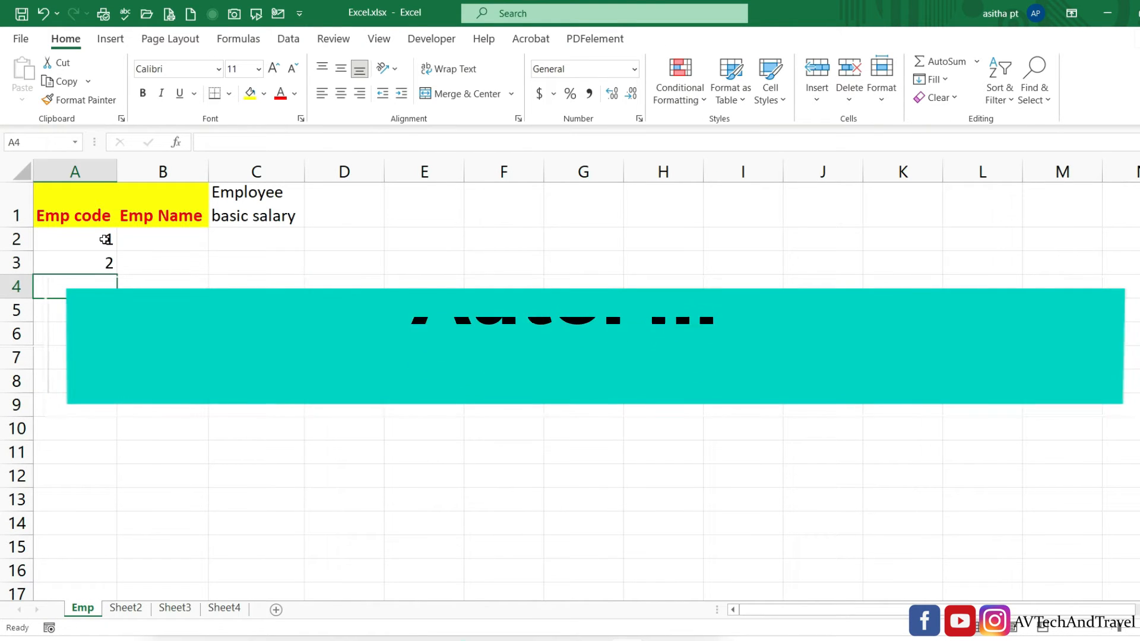
{"action": "left_click", "coordinate": [71, 240]}
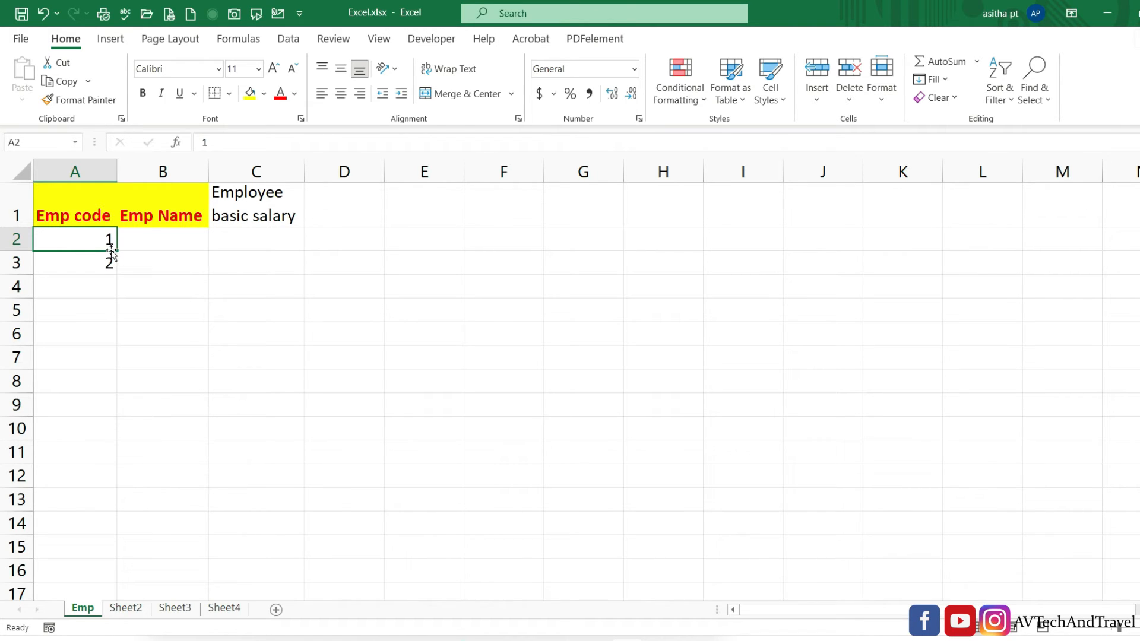
{"action": "key", "text": "ctrl+z"}
{"action": "left_click_drag", "start_coordinate": [91, 240], "coordinate": [95, 263]}
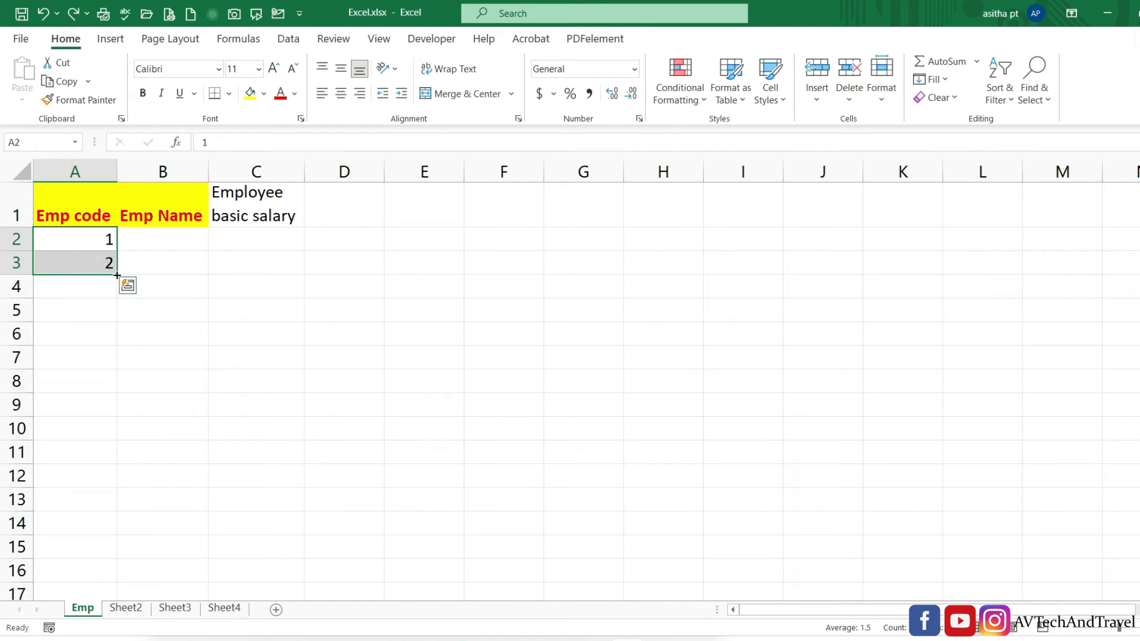
{"action": "left_click", "coordinate": [184, 255]}
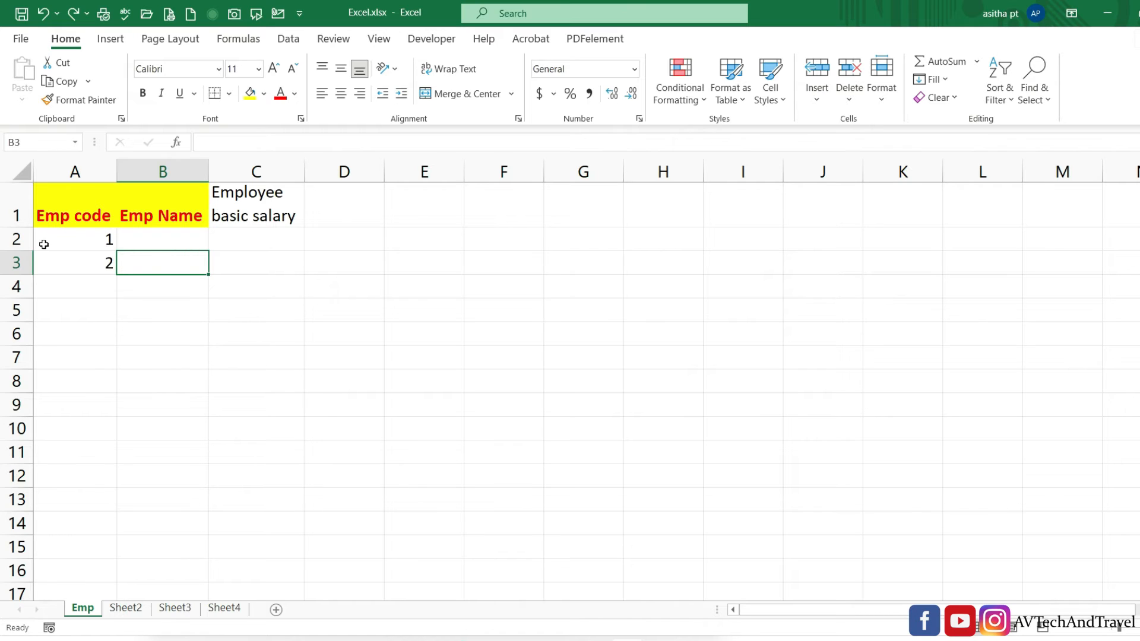
Step: AutoFill the number series from A2:A3 down to 100 in cell A101, and return to the top of the sheet
{"action": "left_click", "coordinate": [84, 238]}
{"action": "left_click_drag", "start_coordinate": [85, 239], "coordinate": [85, 268]}
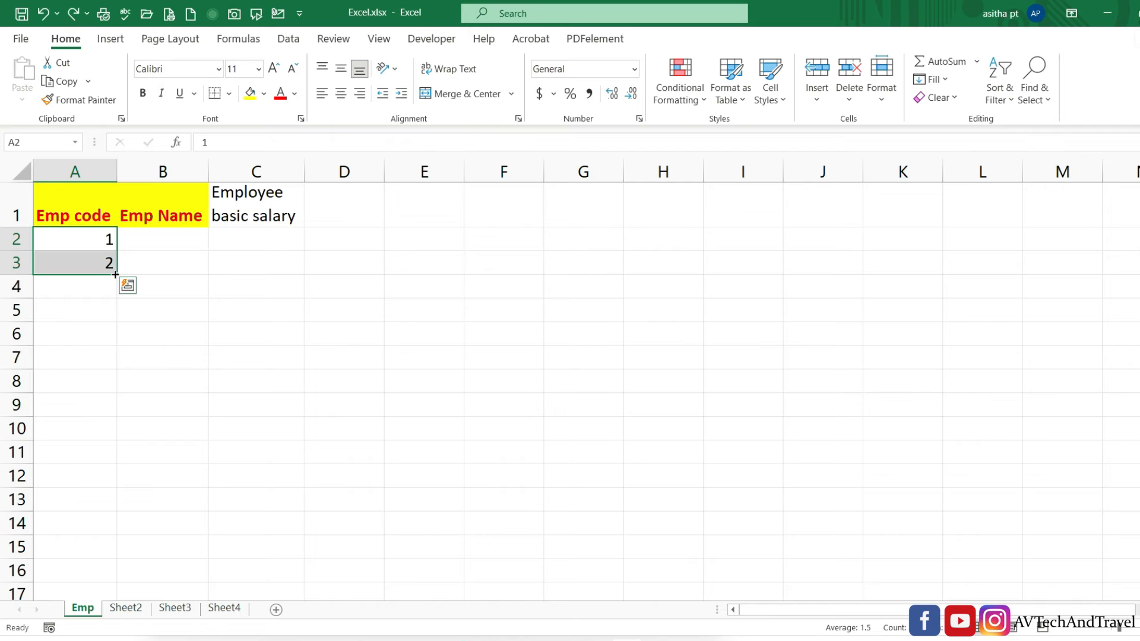
{"action": "left_click_drag", "start_coordinate": [115, 275], "coordinate": [84, 413]}
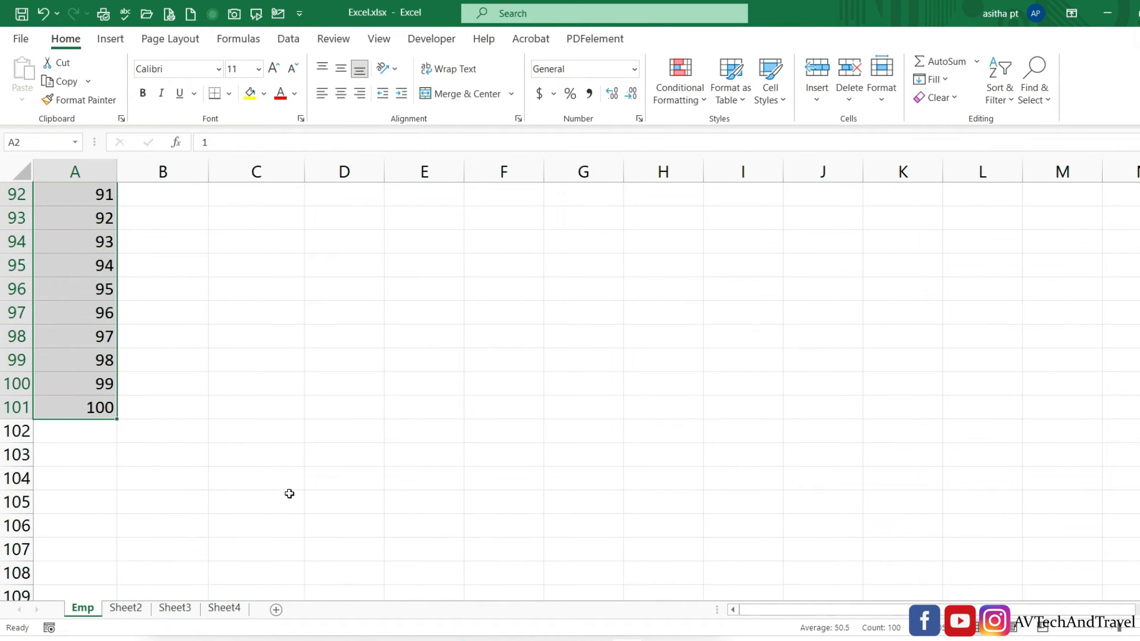
{"action": "scroll", "coordinate": [291, 493], "scroll_direction": "up", "scroll_amount": 20}
{"action": "left_click", "coordinate": [239, 432]}
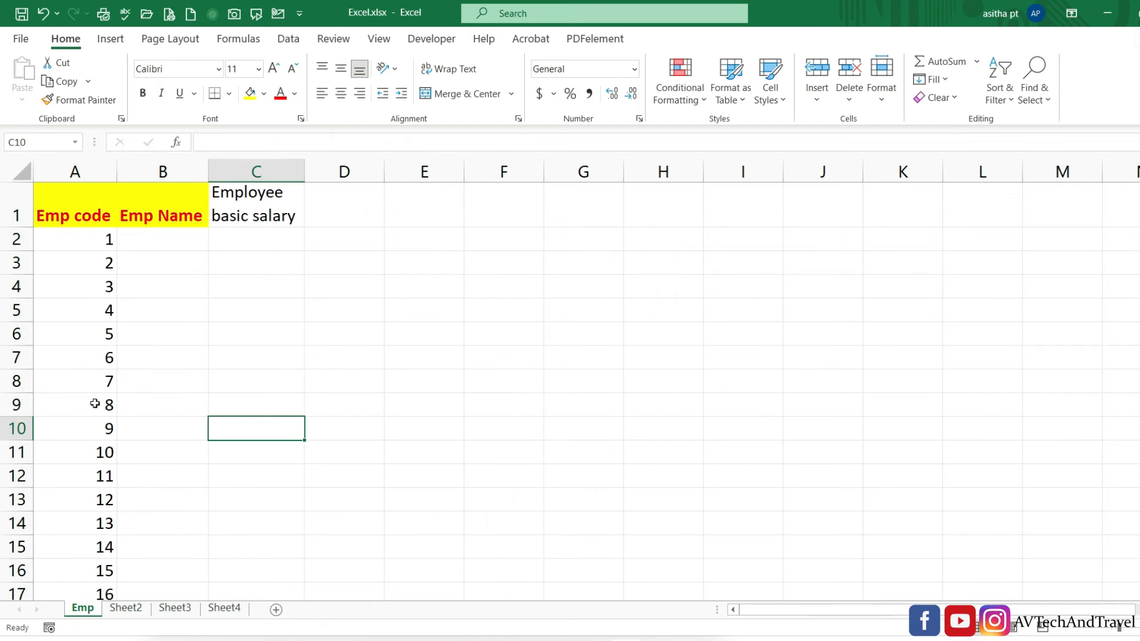
Step: Enter 1 in cell F2 and AutoFill it down to F13
{"action": "double_click", "coordinate": [501, 240]}
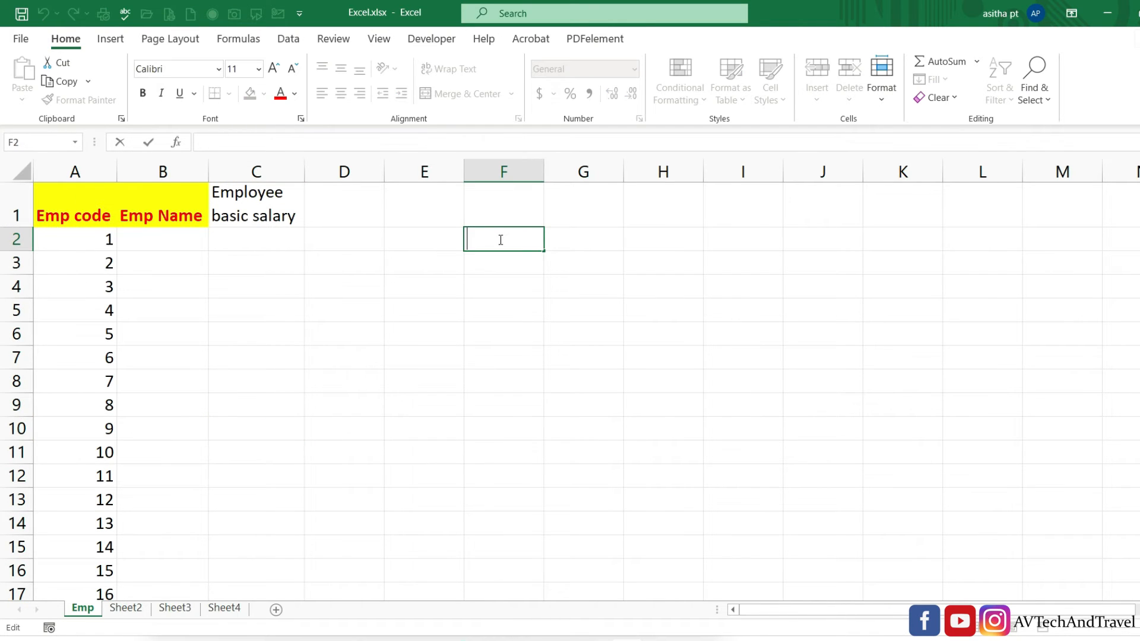
{"action": "type", "text": "1"}
{"action": "key", "text": "Return"}
{"action": "left_click", "coordinate": [514, 241]}
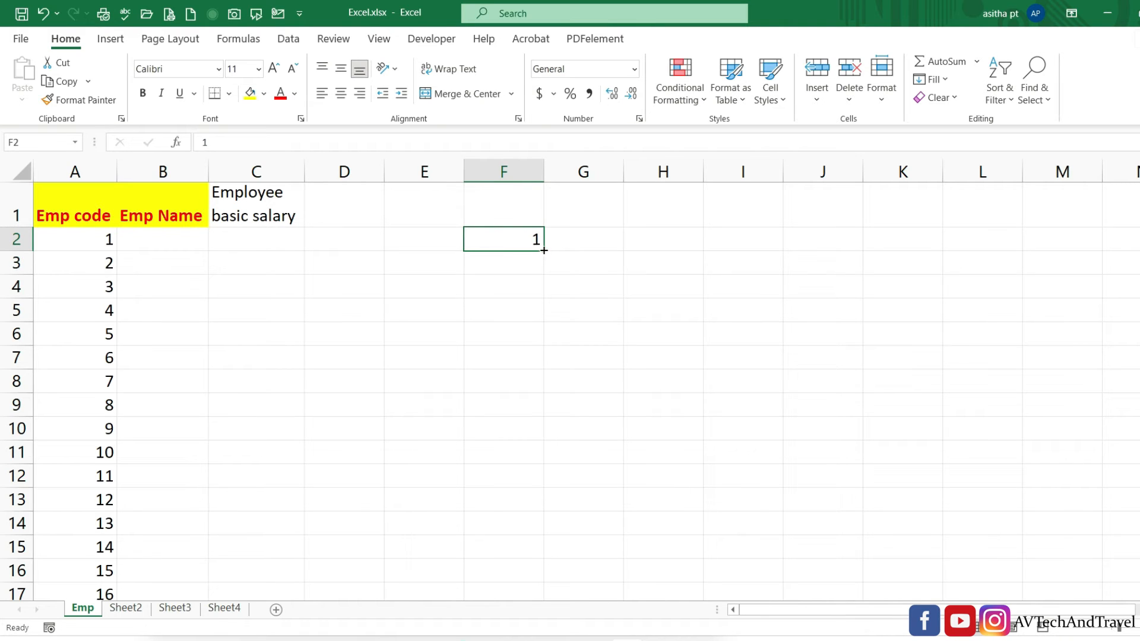
{"action": "left_click_drag", "start_coordinate": [543, 250], "coordinate": [586, 503]}
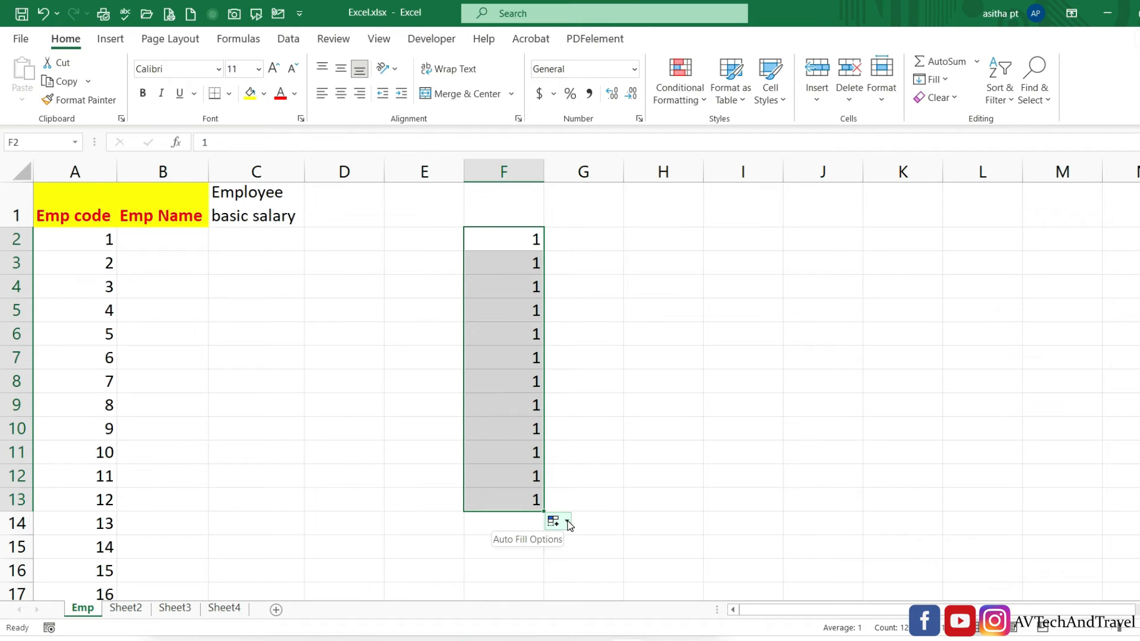
Step: Change the AutoFill option for F2:F13 to Fill Series, and deselect the range
{"action": "left_click", "coordinate": [568, 522]}
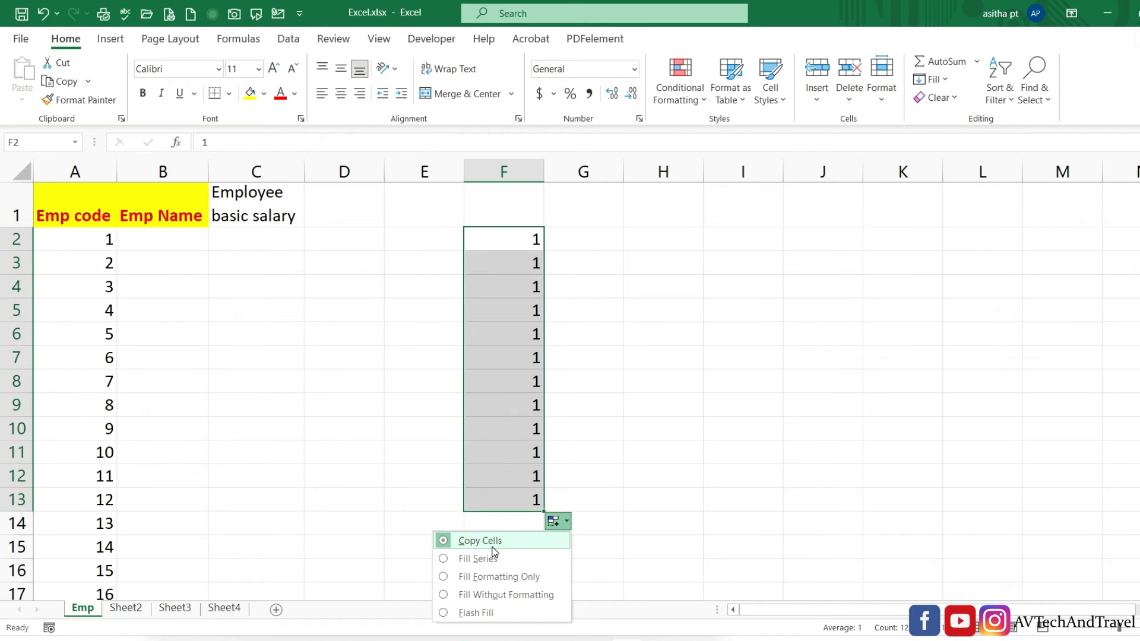
{"action": "left_click", "coordinate": [447, 559]}
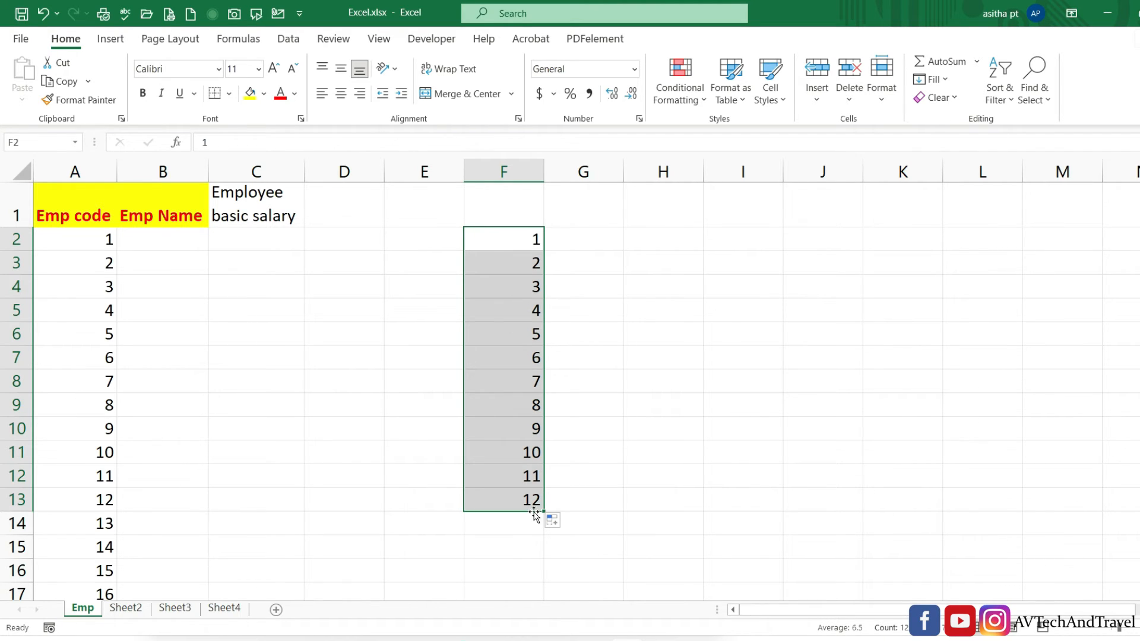
{"action": "left_click", "coordinate": [646, 343]}
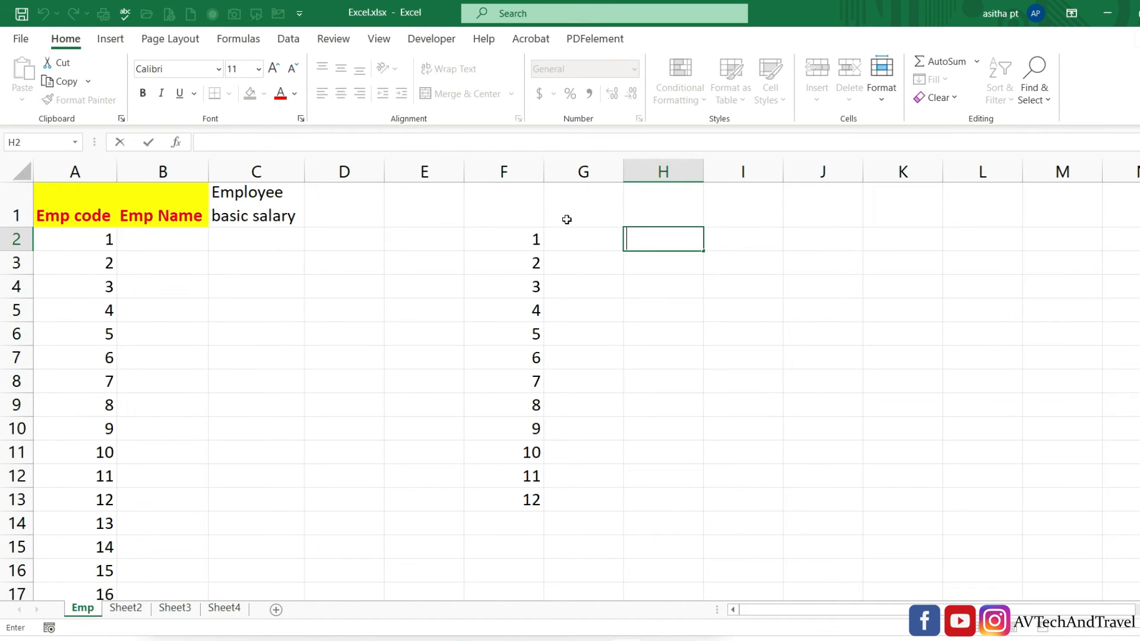
Step: Enter 2 in H2 and 4 in H3, and AutoFill the even-number series down to H13
{"action": "type", "text": "2"}
{"action": "key", "text": "Return"}
{"action": "type", "text": "4"}
{"action": "key", "text": "Return"}
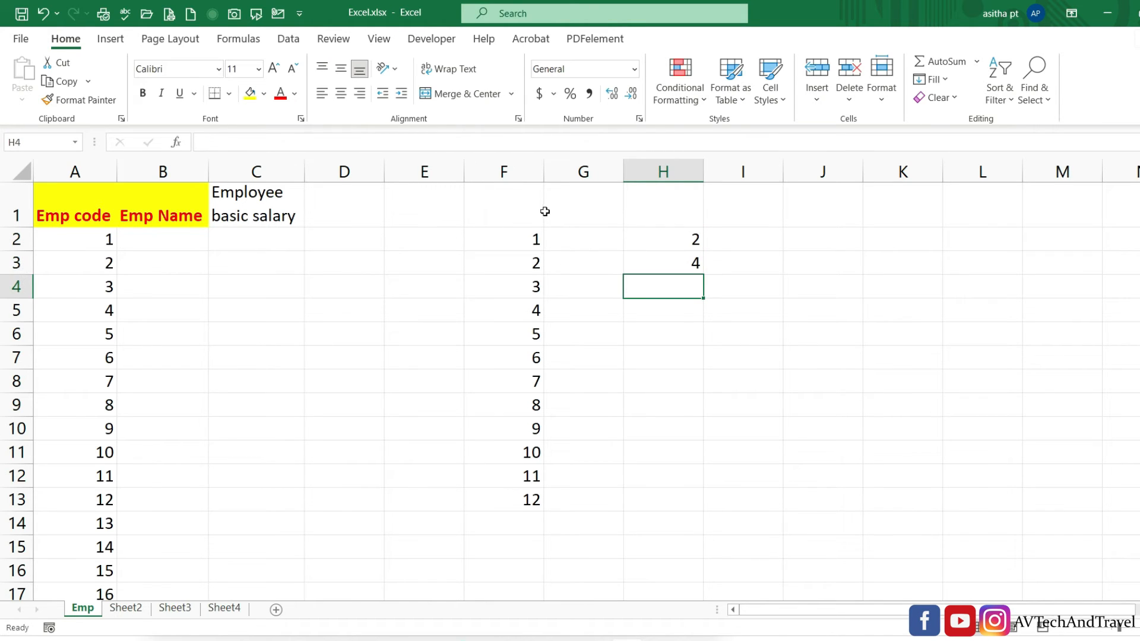
{"action": "left_click", "coordinate": [655, 232]}
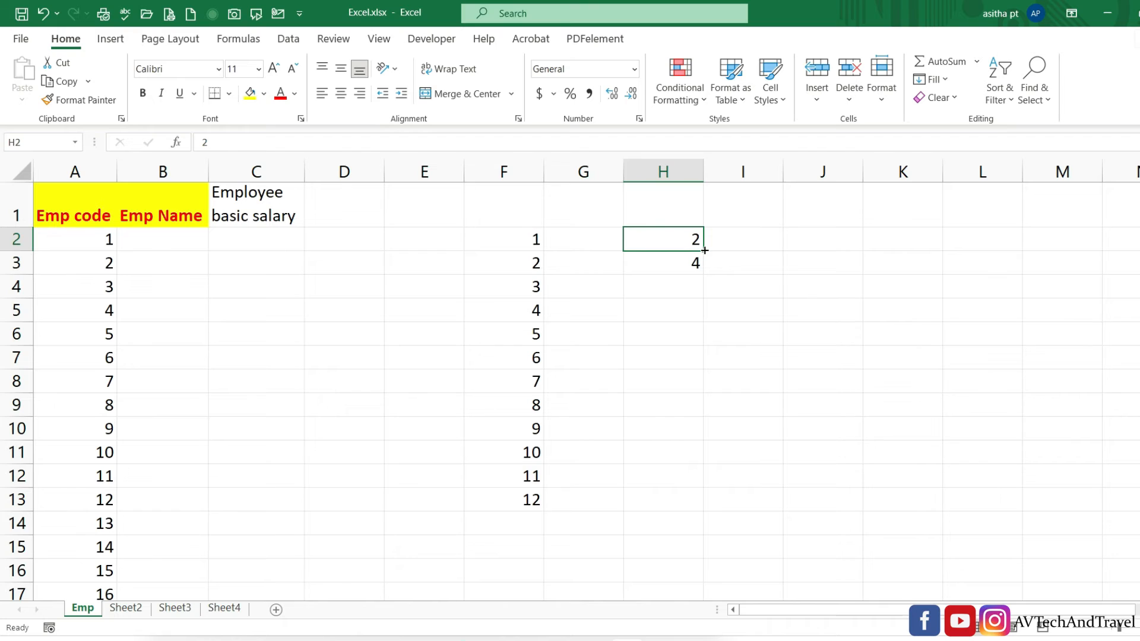
{"action": "left_click_drag", "start_coordinate": [661, 231], "coordinate": [730, 500]}
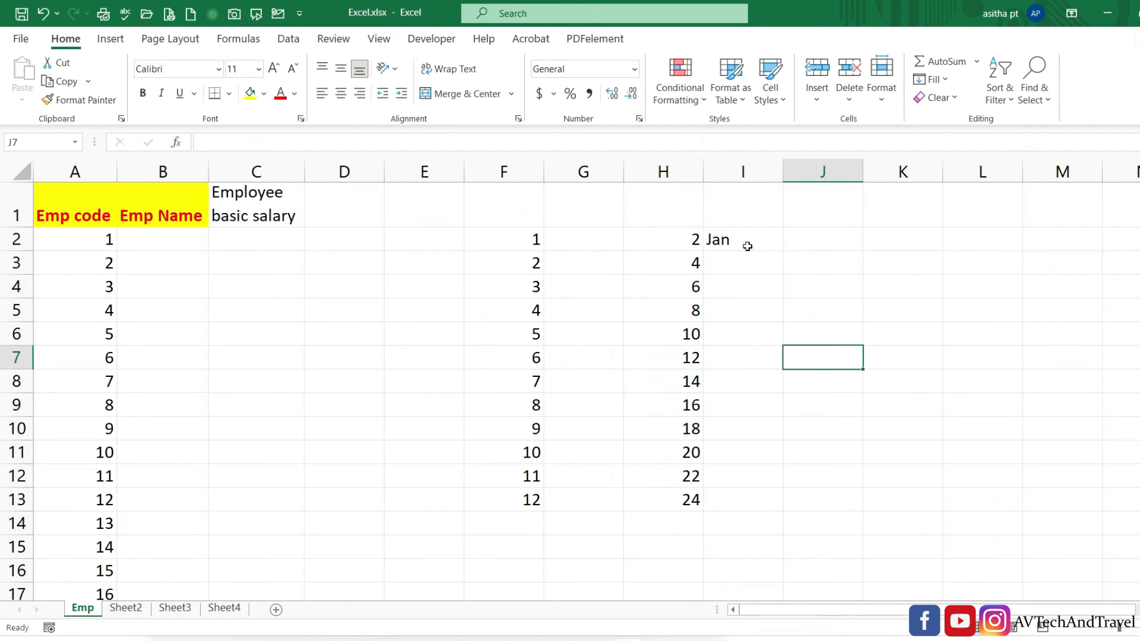
Step: AutoFill the month series from Jan in cell I2 down column I to about row 12
{"action": "left_click", "coordinate": [762, 241]}
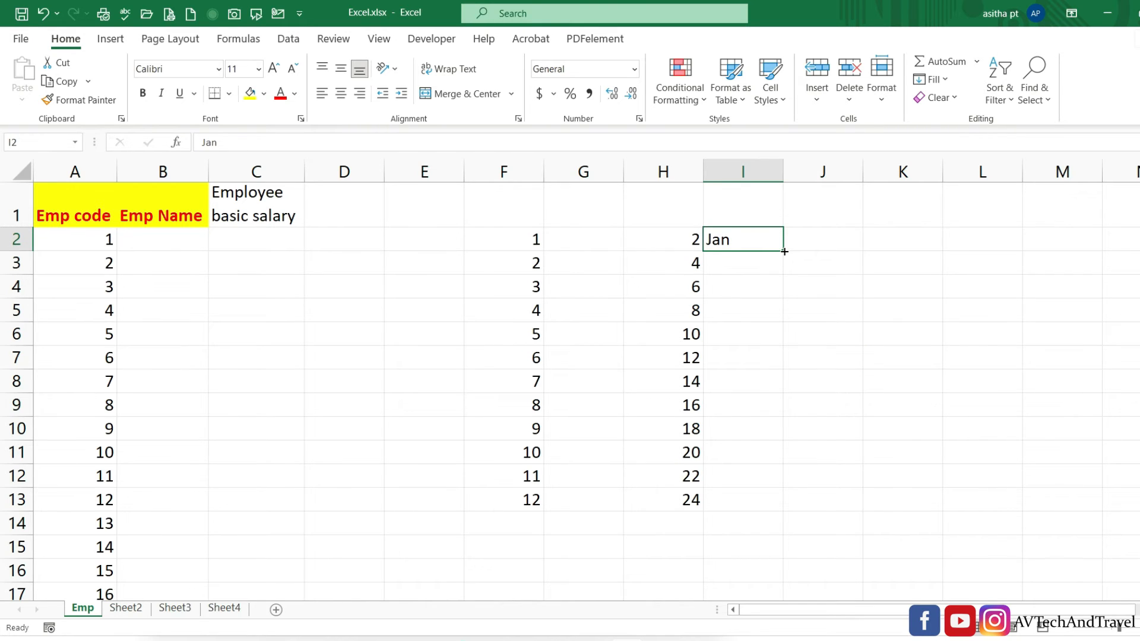
{"action": "left_click_drag", "start_coordinate": [783, 250], "coordinate": [794, 478]}
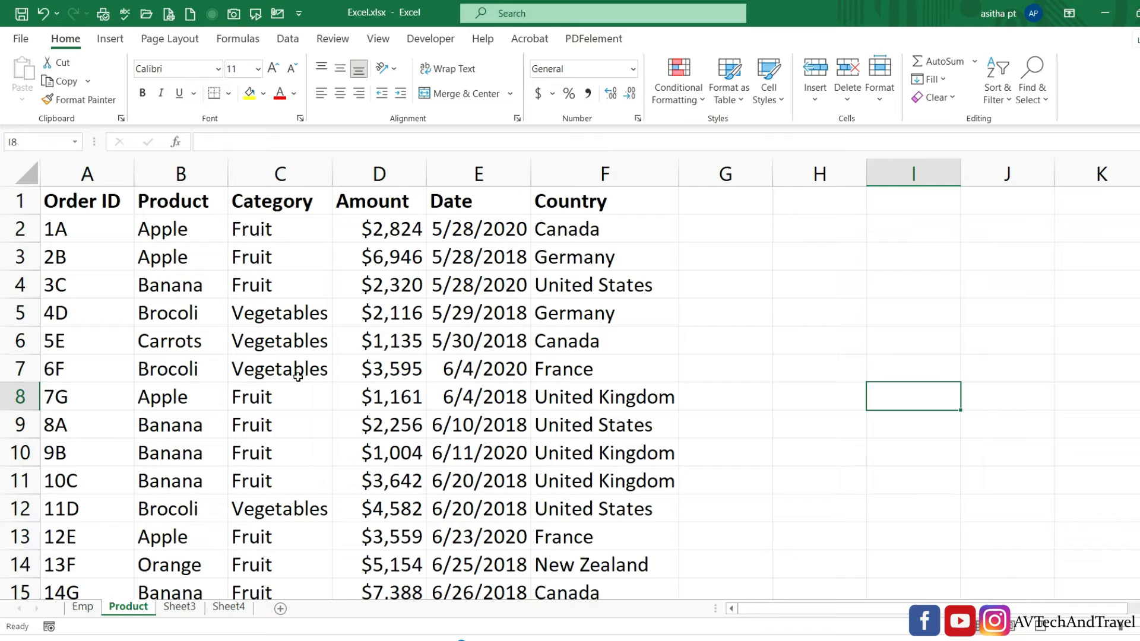
Step: On the Product sheet, select the first order's Amount, Date and Country cells one after another to examine their data types
{"action": "left_click", "coordinate": [380, 227]}
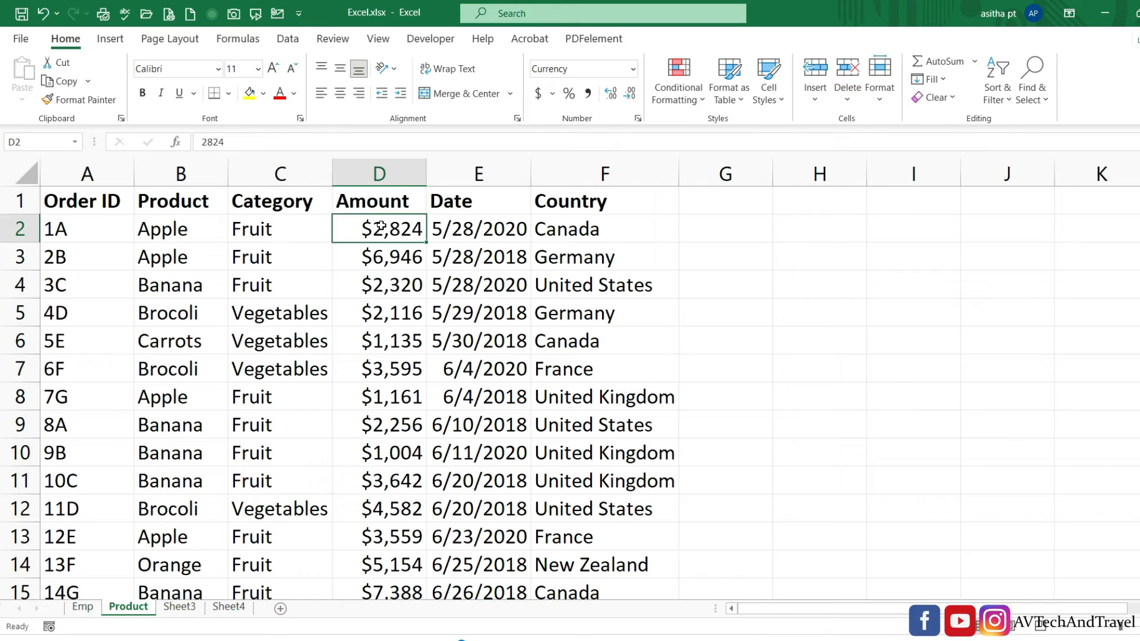
{"action": "left_click", "coordinate": [458, 227]}
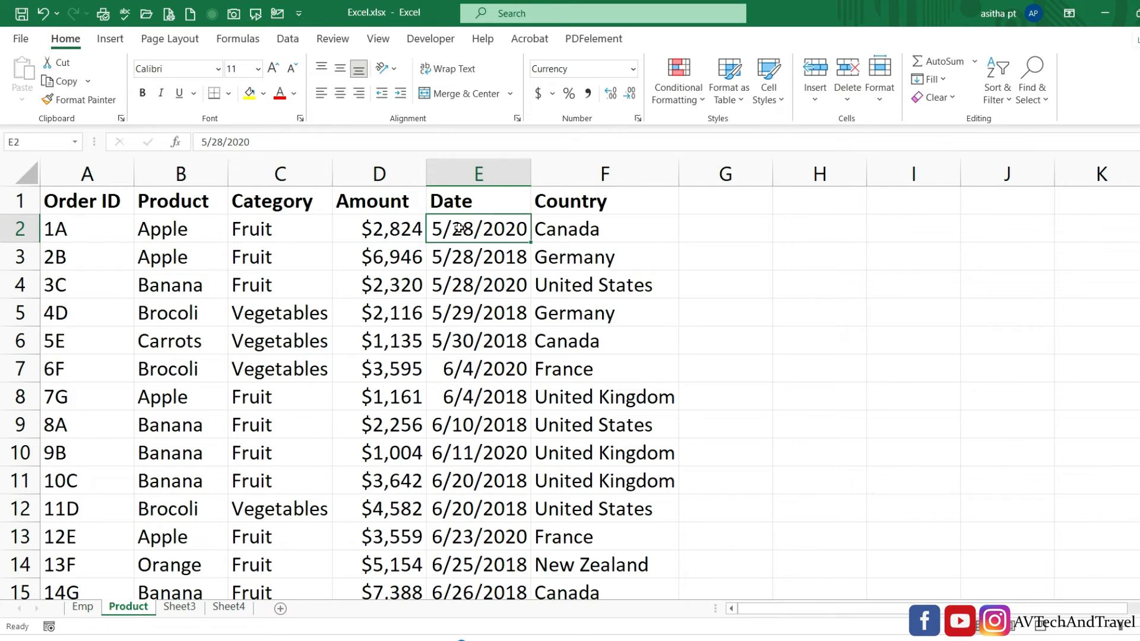
{"action": "left_click", "coordinate": [564, 233]}
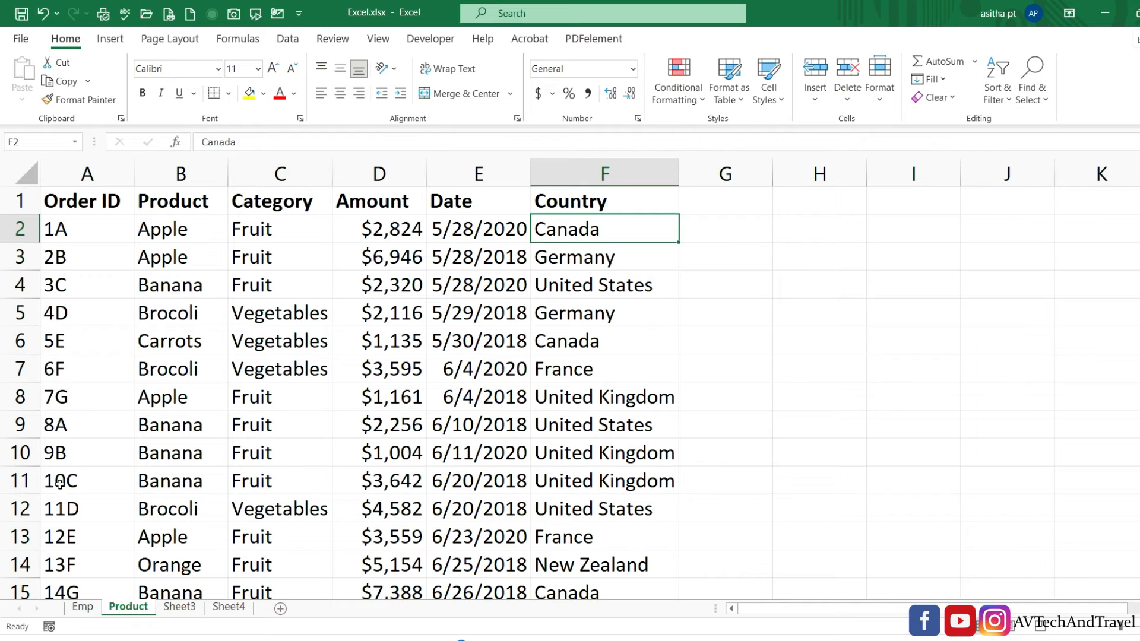
Step: Enter the numbers 23 in cell H3 and 34 in cell H4
{"action": "double_click", "coordinate": [821, 249]}
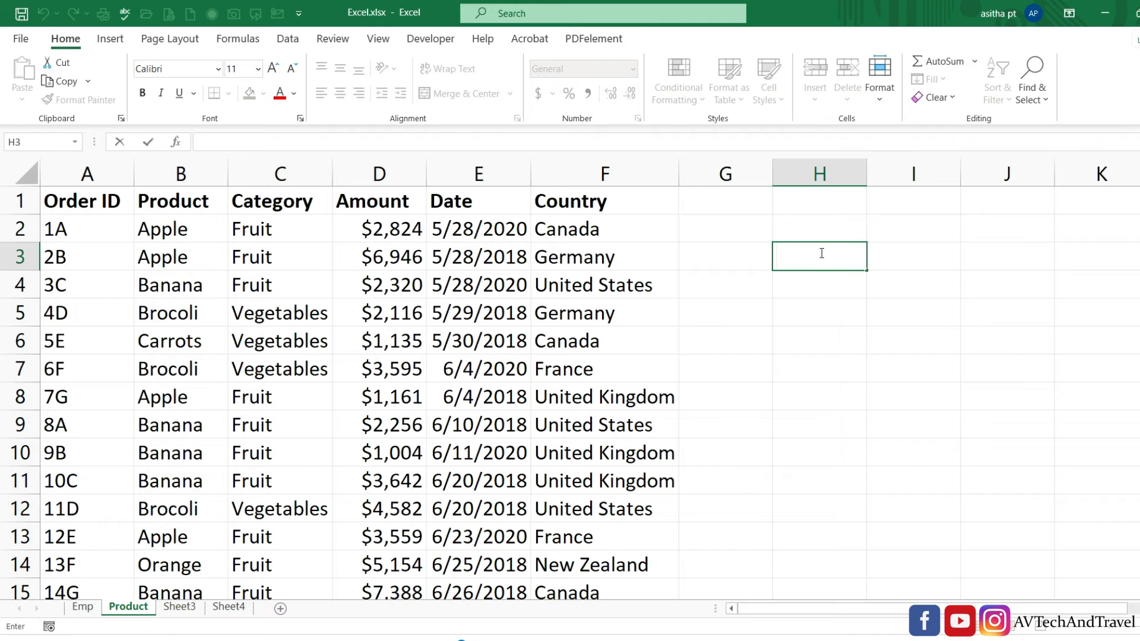
{"action": "type", "text": "23"}
{"action": "key", "text": "Return"}
{"action": "type", "text": "34"}
{"action": "key", "text": "Return"}
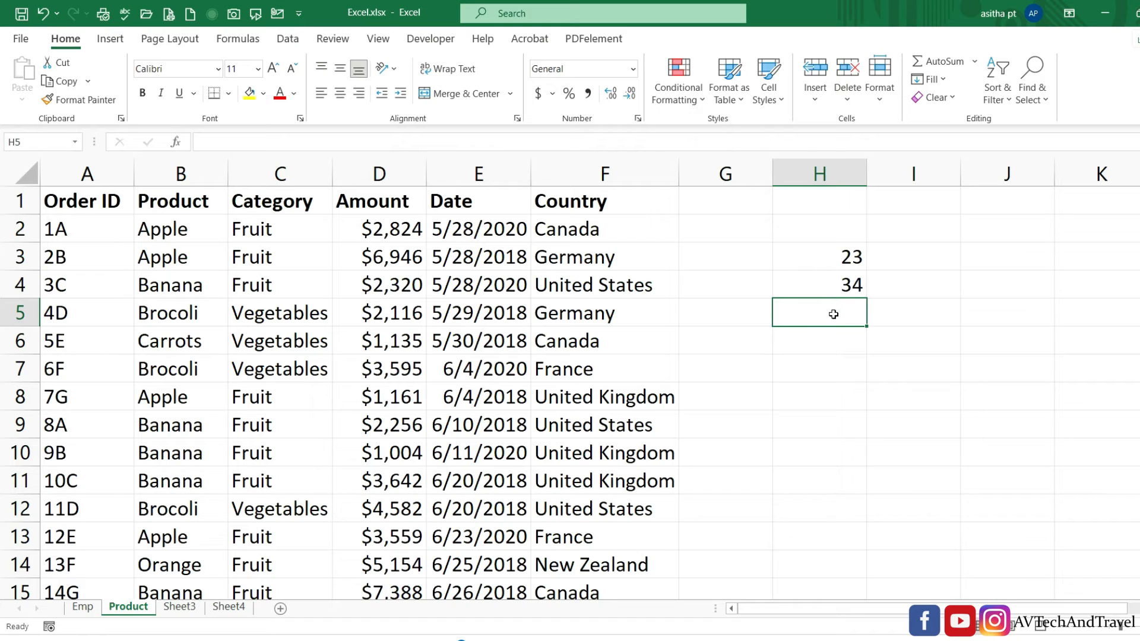
Step: Enter the formula =H3+H4 in cell H6 and reopen it to review its cell references
{"action": "double_click", "coordinate": [804, 312]}
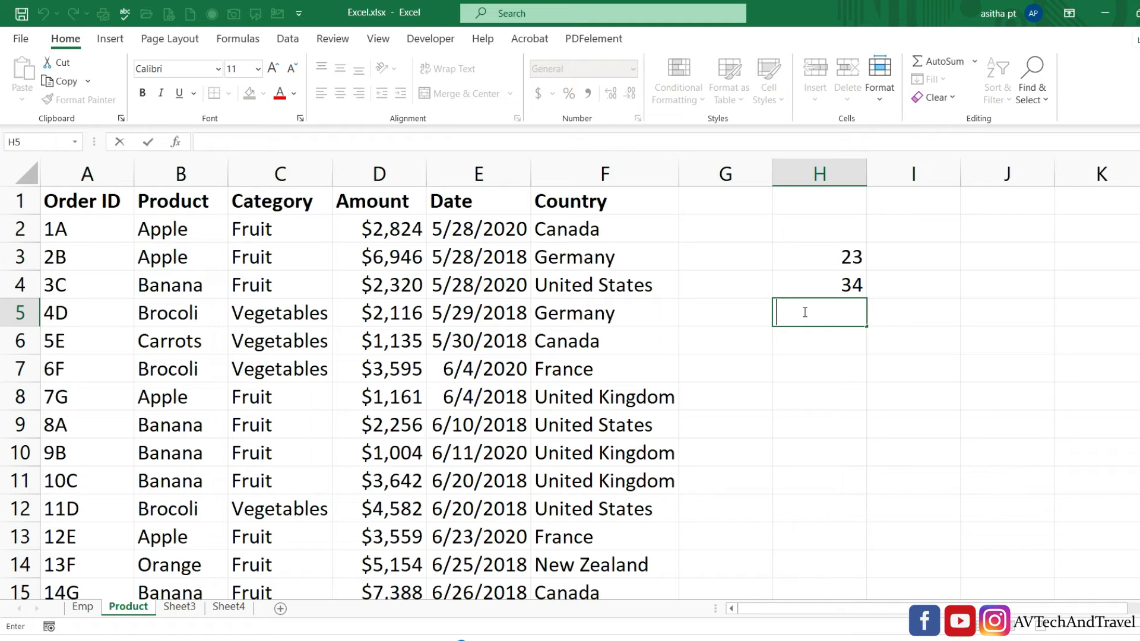
{"action": "left_click", "coordinate": [801, 333]}
{"action": "type", "text": "="}
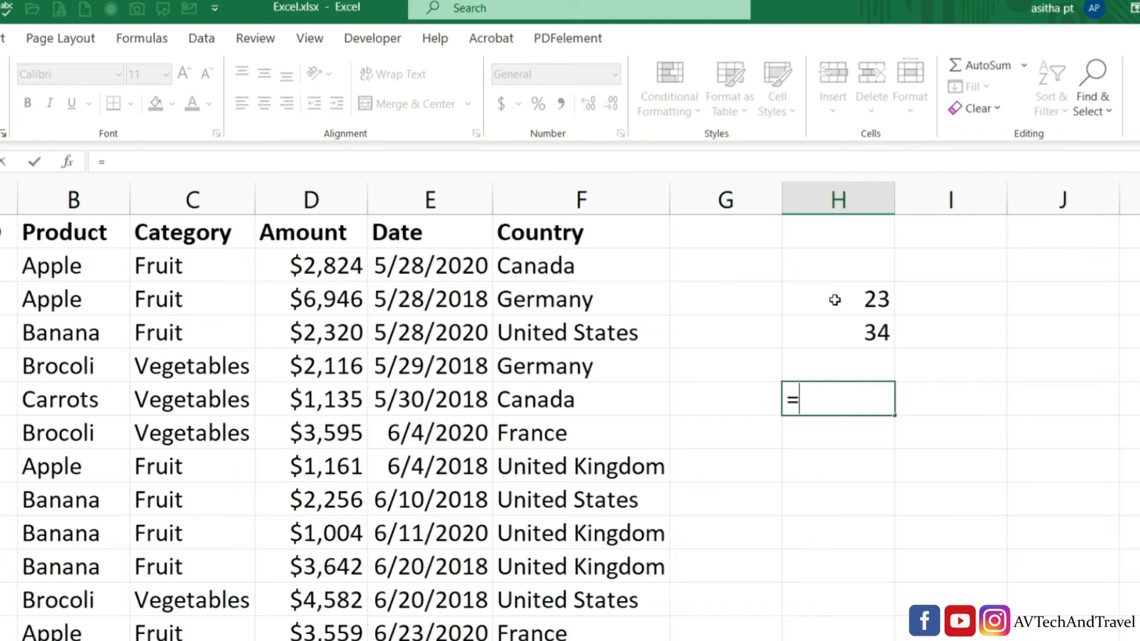
{"action": "left_click", "coordinate": [833, 302]}
{"action": "type", "text": "+"}
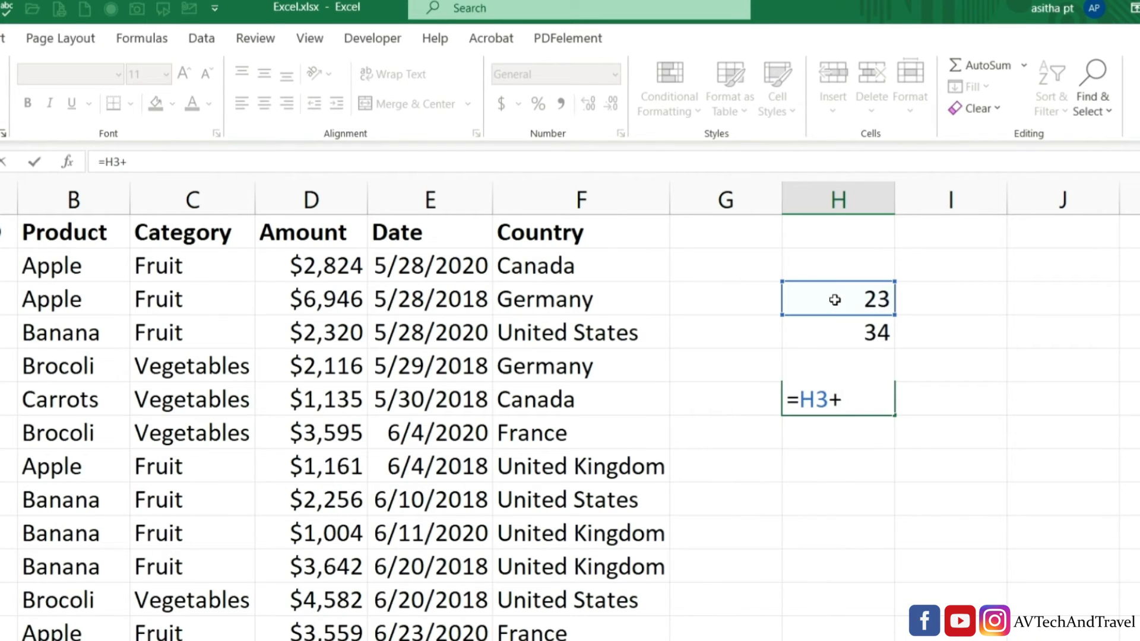
{"action": "left_click", "coordinate": [846, 336]}
{"action": "key", "text": "Return"}
{"action": "left_click", "coordinate": [853, 402]}
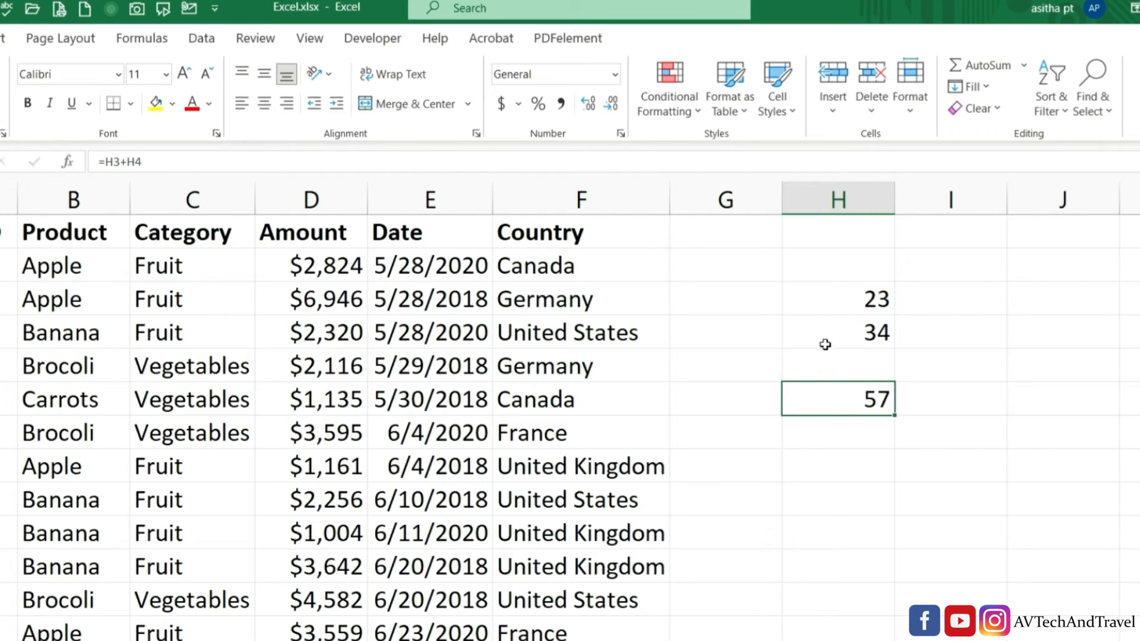
{"action": "double_click", "coordinate": [826, 400]}
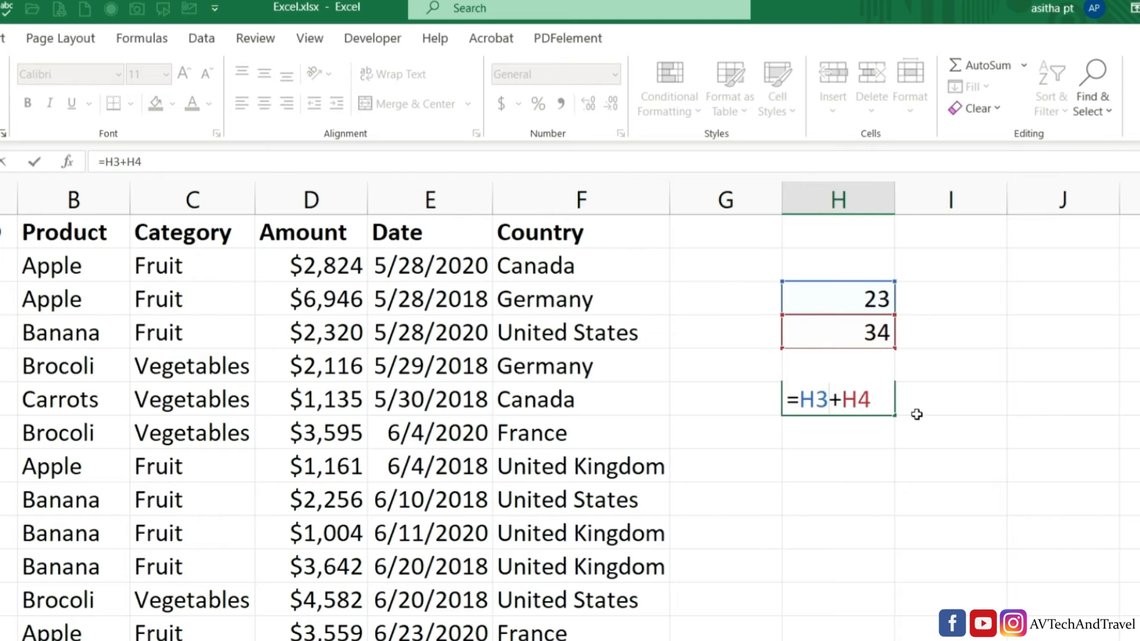
Step: Add the same two numbers in cell H7 with the function =SUM(H3:H4)
{"action": "double_click", "coordinate": [849, 435]}
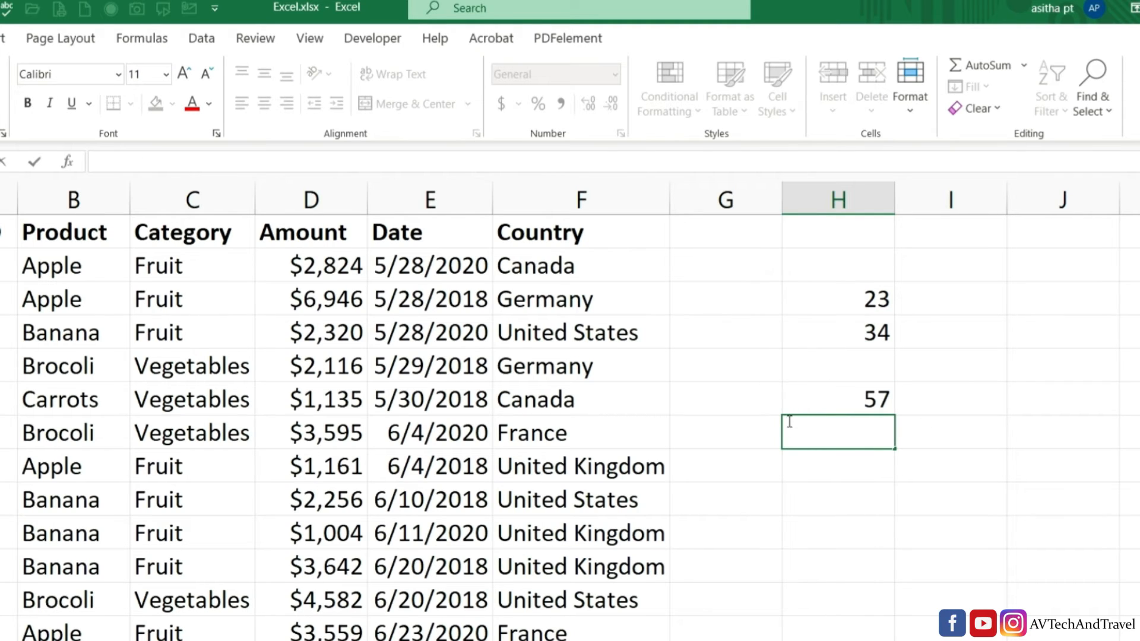
{"action": "type", "text": "="}
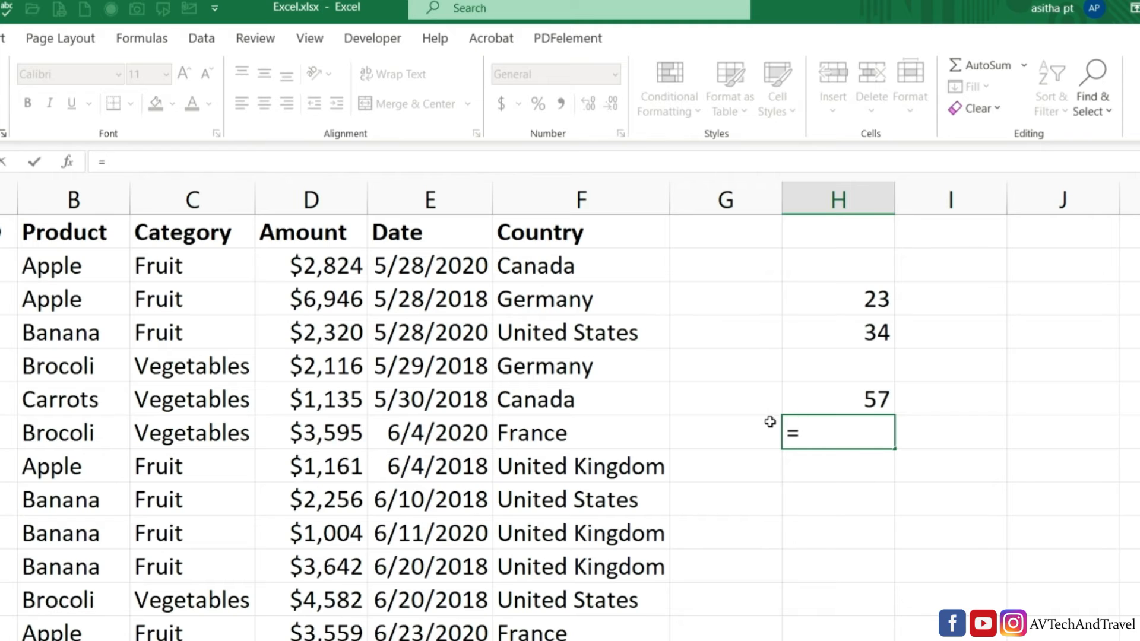
{"action": "type", "text": "sum"}
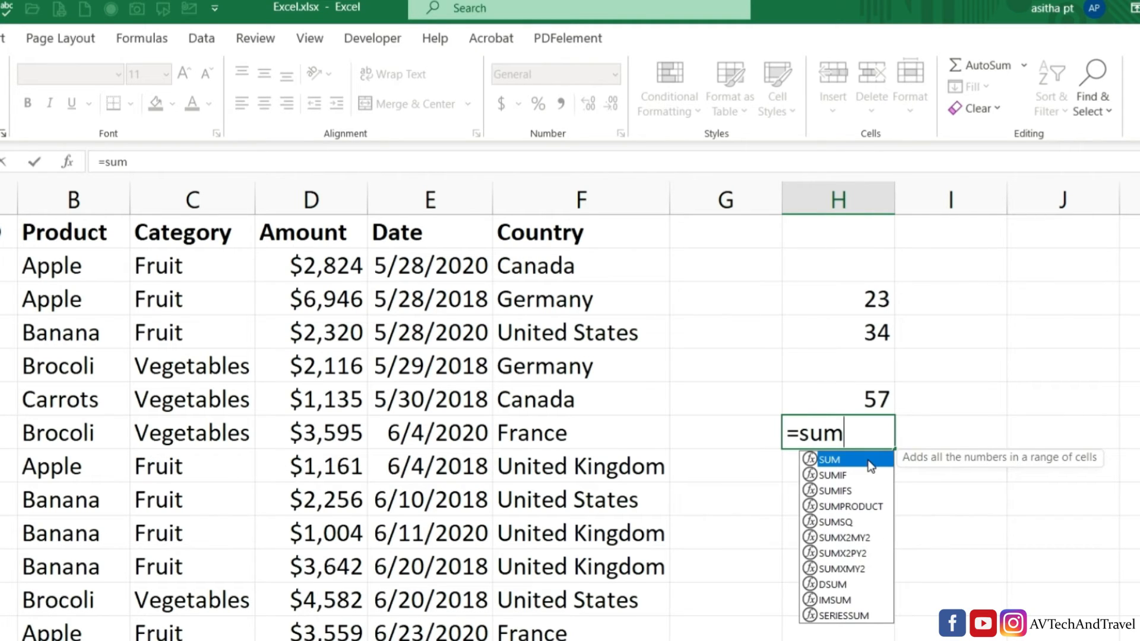
{"action": "double_click", "coordinate": [871, 460]}
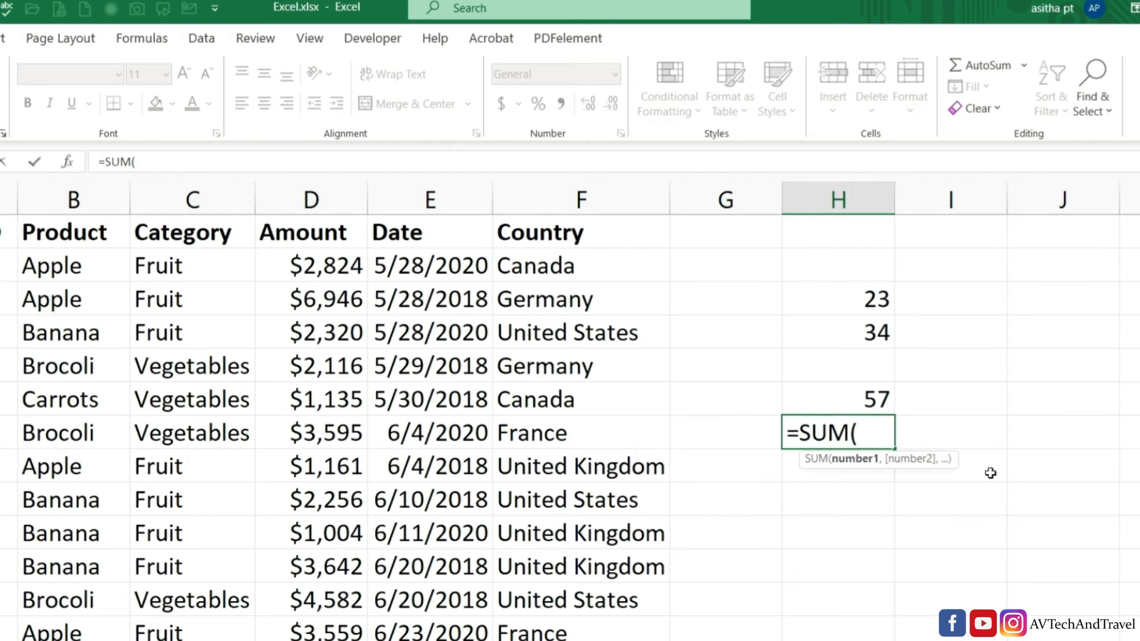
{"action": "left_click", "coordinate": [849, 295]}
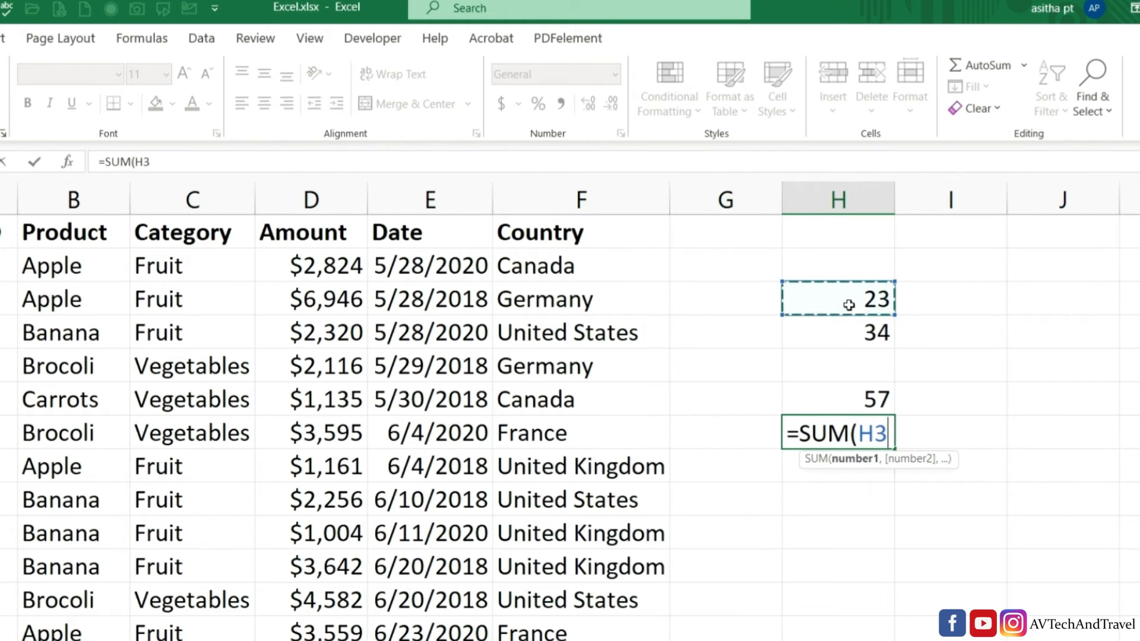
{"action": "left_click_drag", "start_coordinate": [849, 295], "coordinate": [848, 333]}
{"action": "left_click_drag", "start_coordinate": [136, 164], "coordinate": [170, 164]}
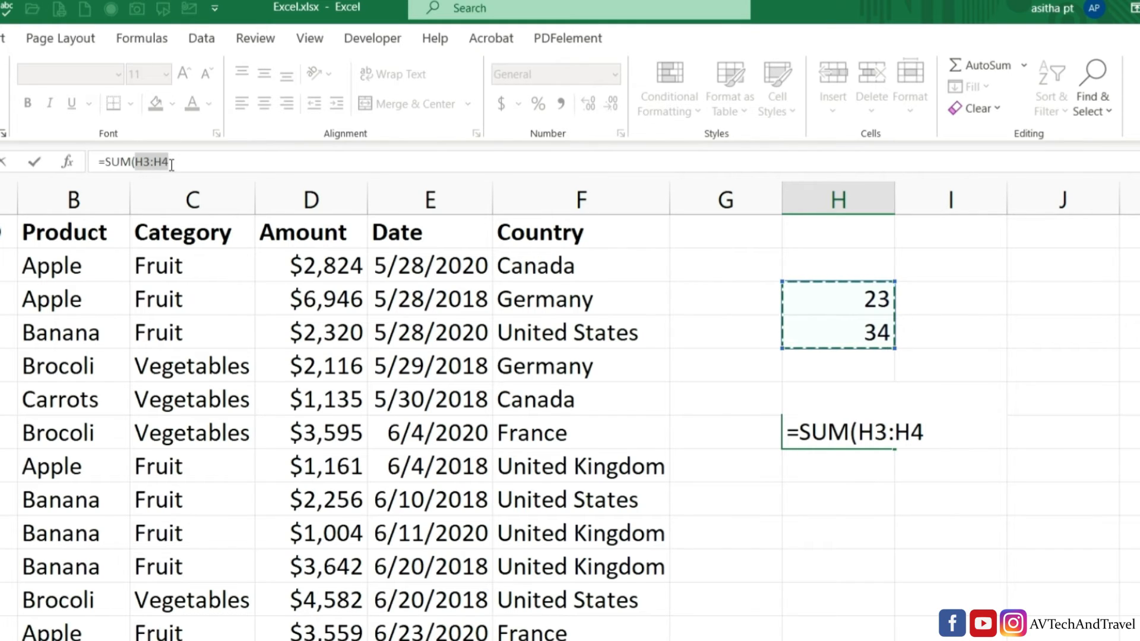
{"action": "left_click", "coordinate": [942, 433]}
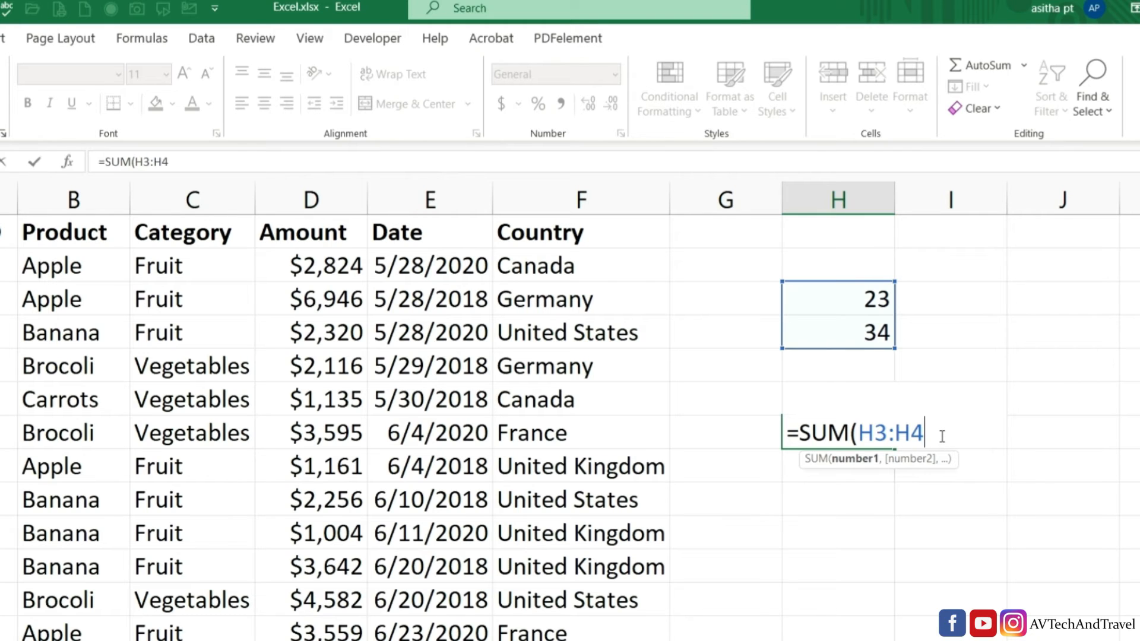
{"action": "type", "text": ")"}
{"action": "key", "text": "Return"}
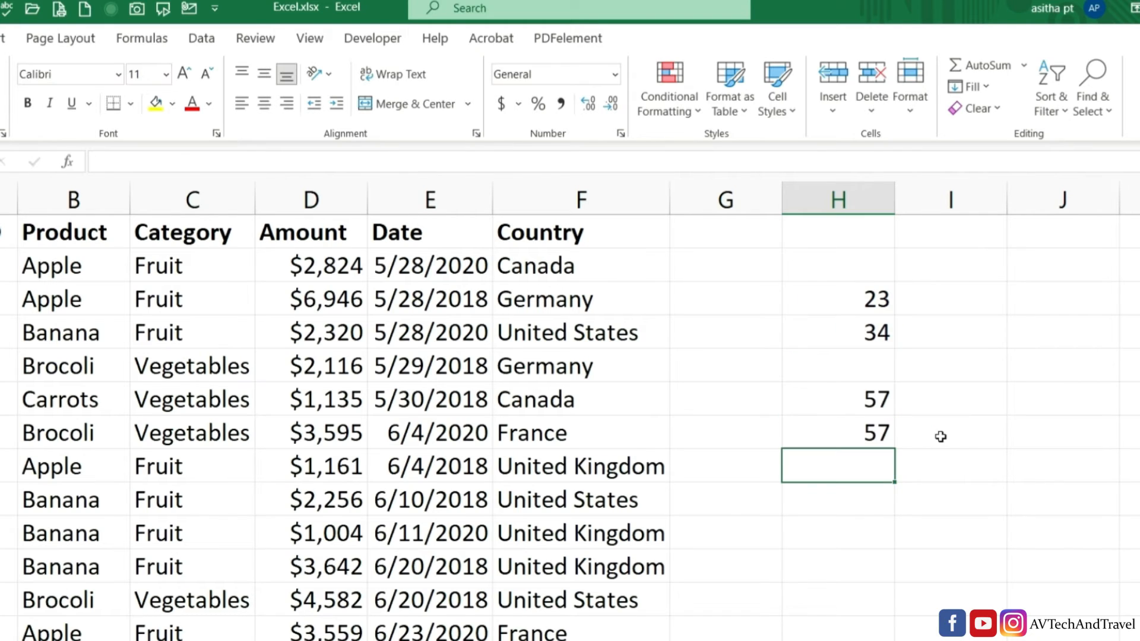
Step: Inspect the formulas in cells H6 and H7 to compare direct addition with the SUM function
{"action": "double_click", "coordinate": [817, 408]}
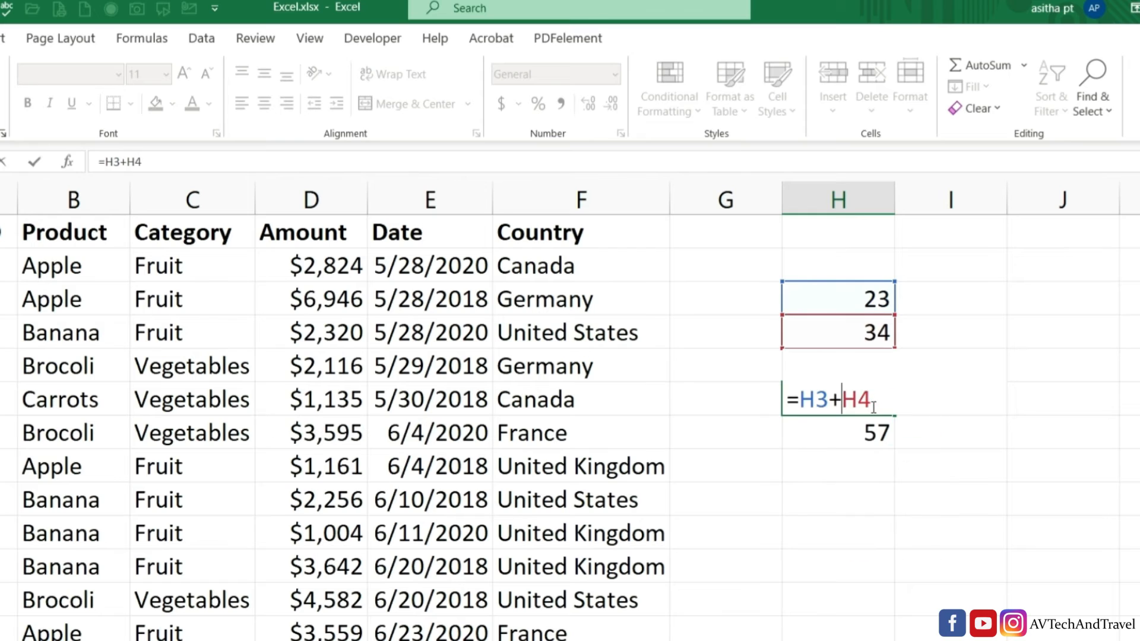
{"action": "left_click", "coordinate": [882, 433]}
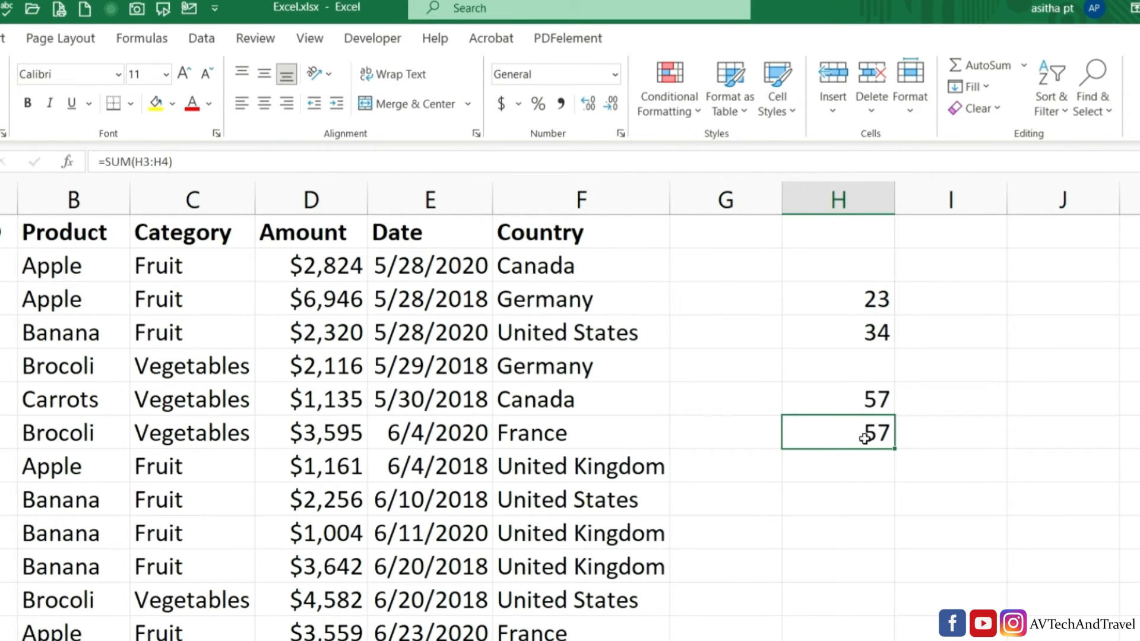
{"action": "double_click", "coordinate": [865, 436]}
{"action": "key", "text": "Return"}
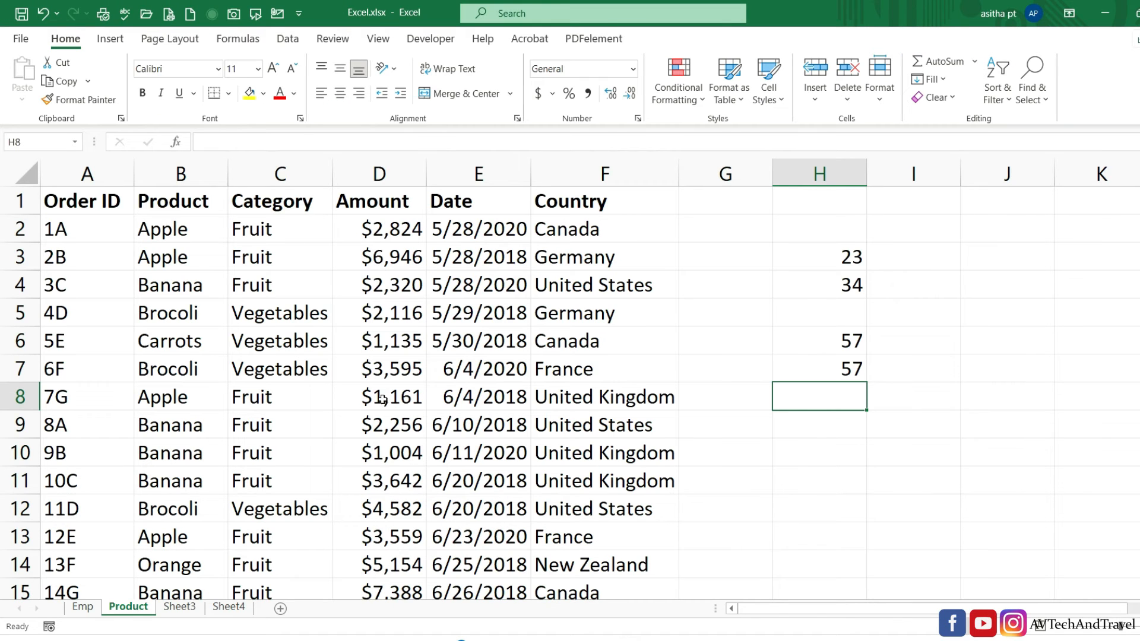
Step: Calculate the Total Sale in cell D26 with =SUM(D2:D25), covering all order amounts
{"action": "scroll", "coordinate": [402, 387], "scroll_direction": "down", "scroll_amount": 5}
{"action": "scroll", "coordinate": [400, 391], "scroll_direction": "up", "scroll_amount": 2}
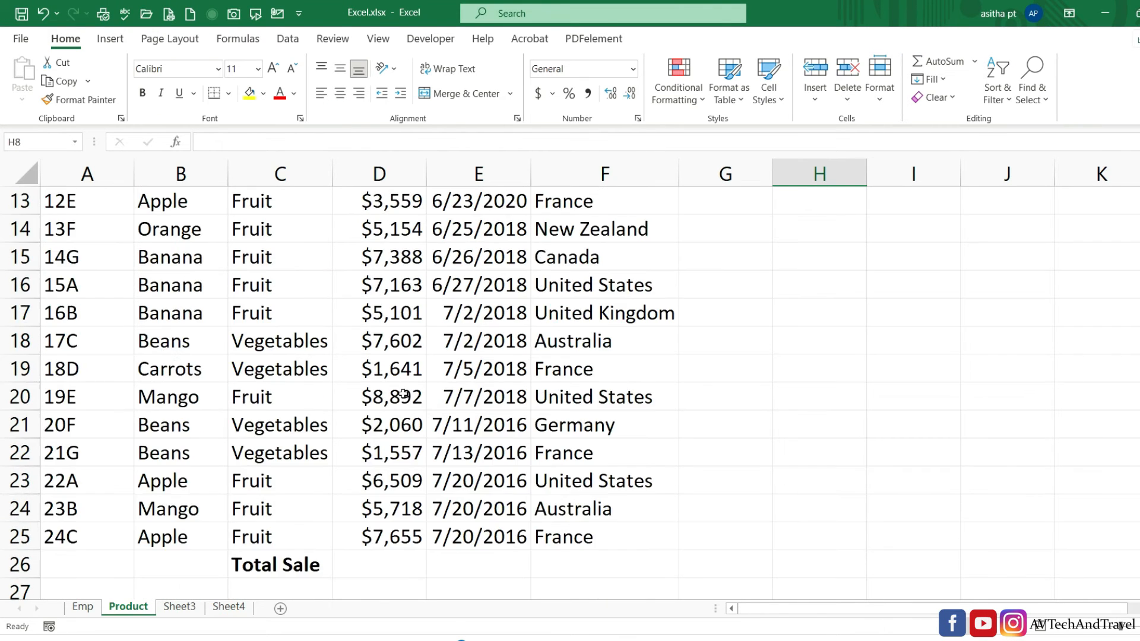
{"action": "double_click", "coordinate": [381, 562]}
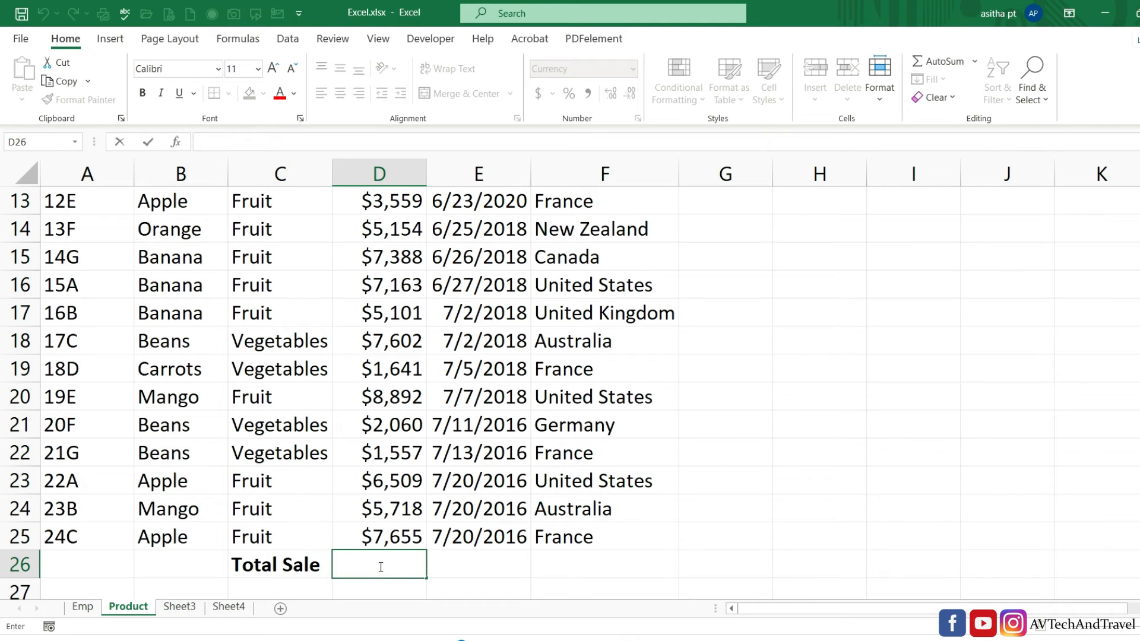
{"action": "type", "text": "=su"}
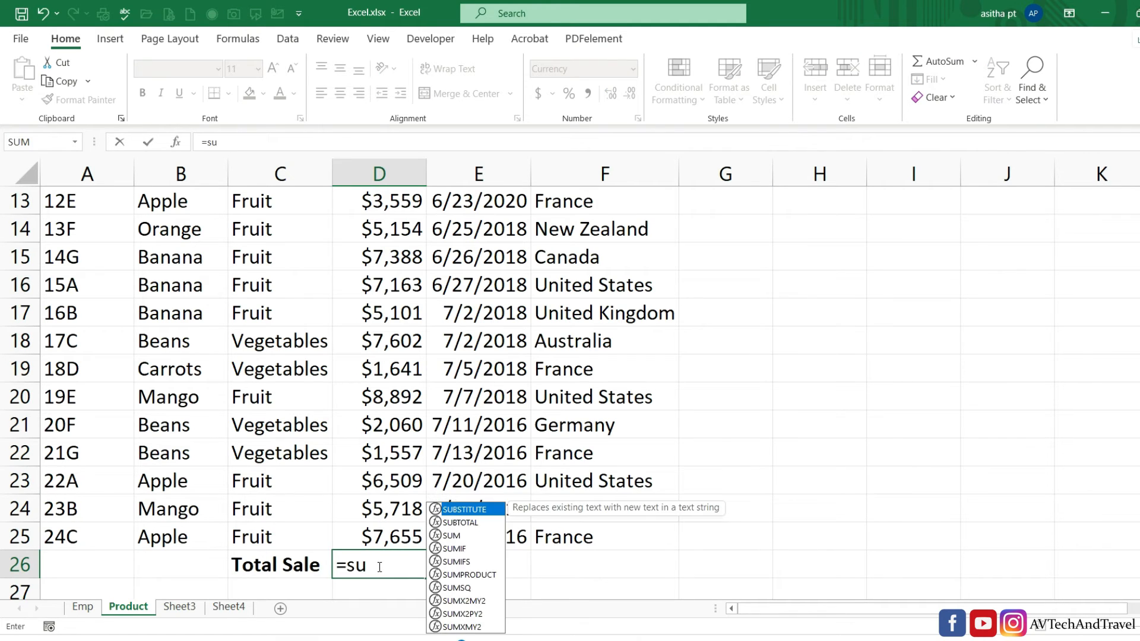
{"action": "key", "text": "Down"}
{"action": "key", "text": "Down"}
{"action": "key", "text": "Down"}
{"action": "key", "text": "Up"}
{"action": "key", "text": "Tab"}
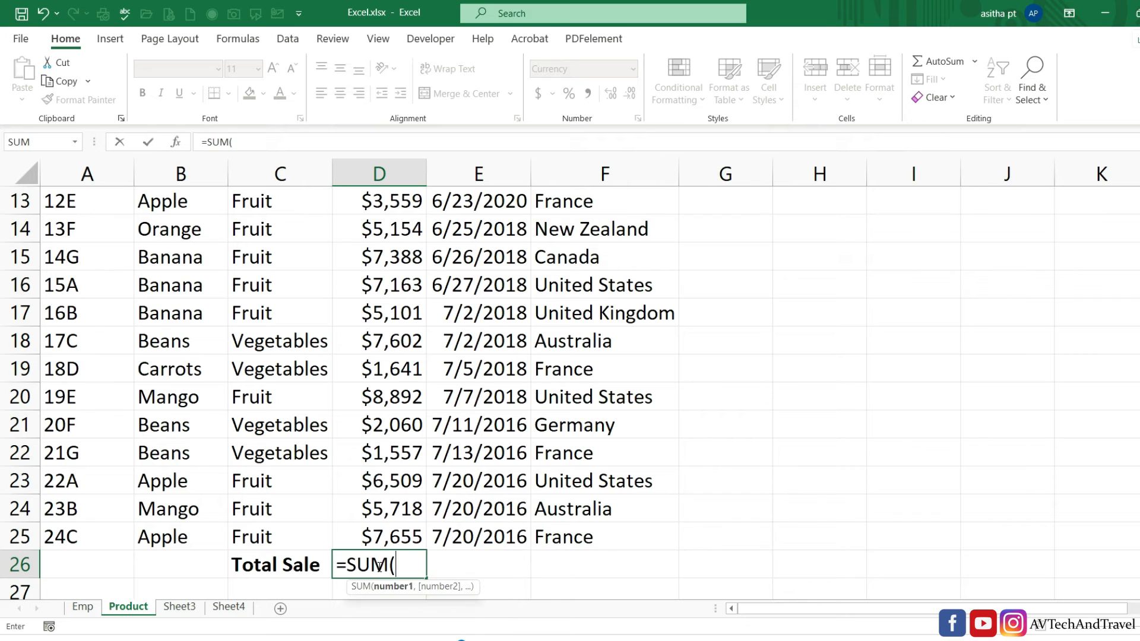
{"action": "scroll", "coordinate": [422, 251], "scroll_direction": "up", "scroll_amount": 4}
{"action": "left_click_drag", "start_coordinate": [380, 229], "coordinate": [380, 537]}
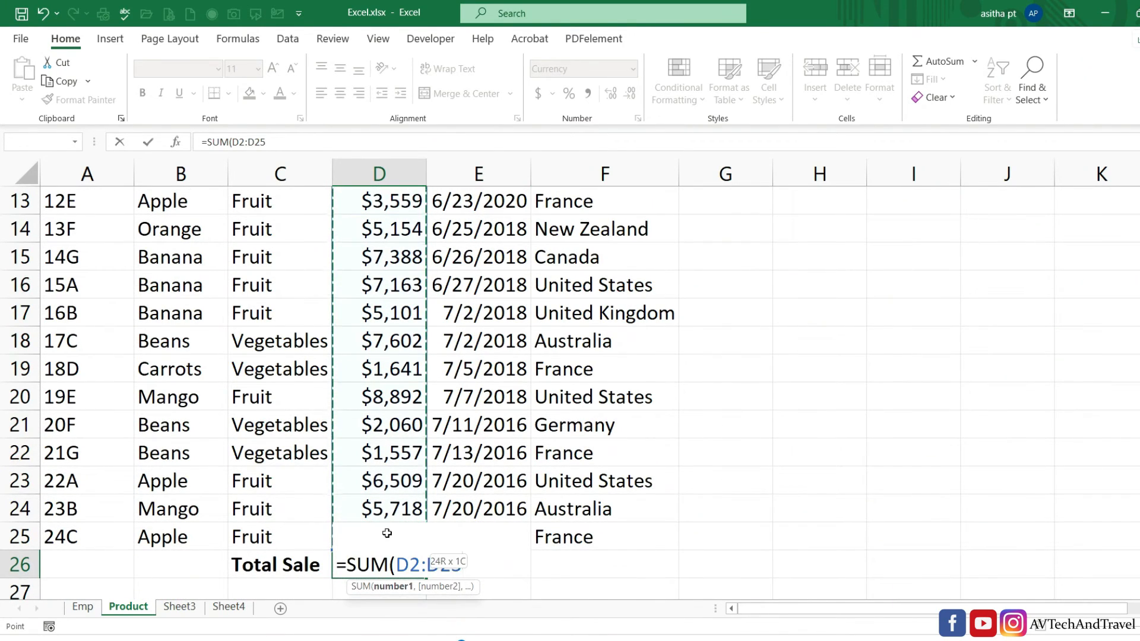
{"action": "type", "text": ")"}
{"action": "key", "text": "Return"}
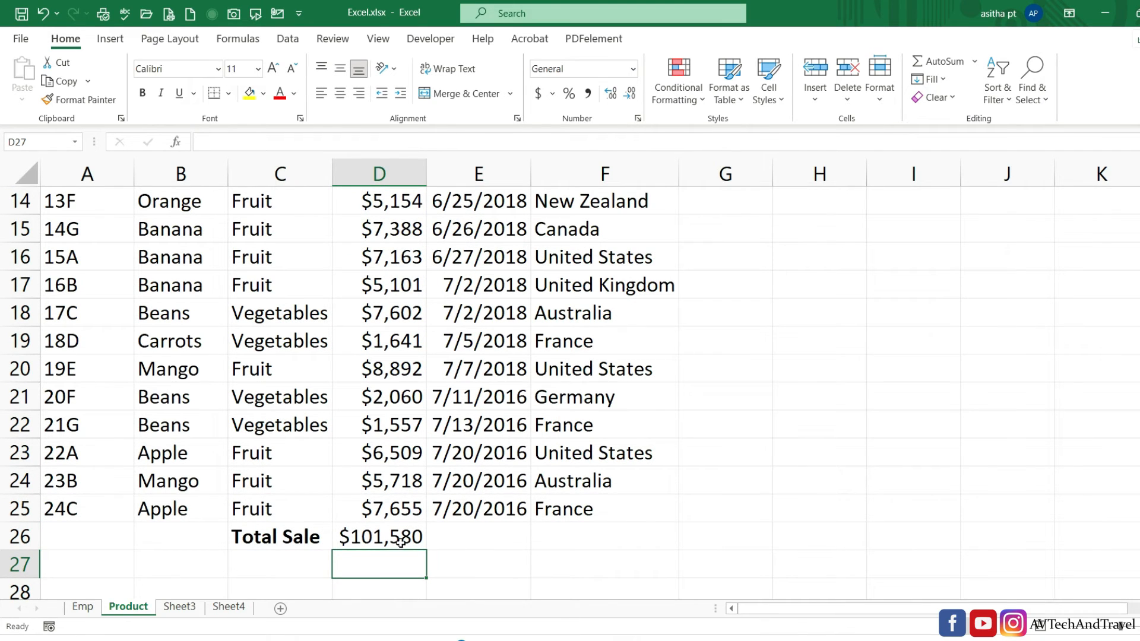
{"action": "scroll", "coordinate": [266, 307], "scroll_direction": "up", "scroll_amount": 5}
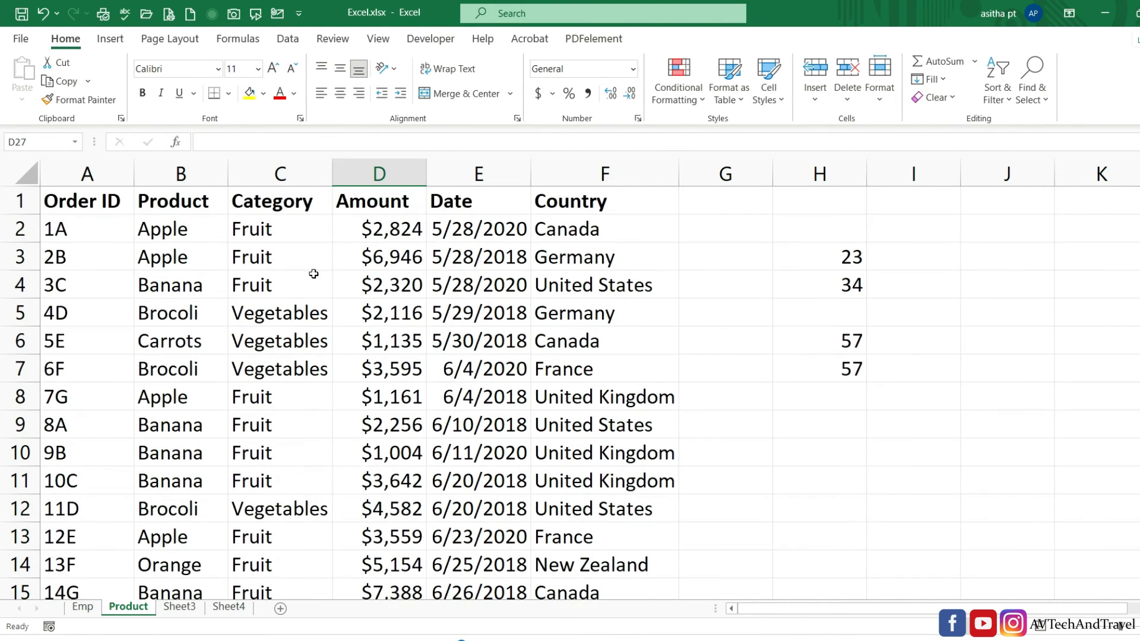
{"action": "scroll", "coordinate": [302, 394], "scroll_direction": "down", "scroll_amount": 6}
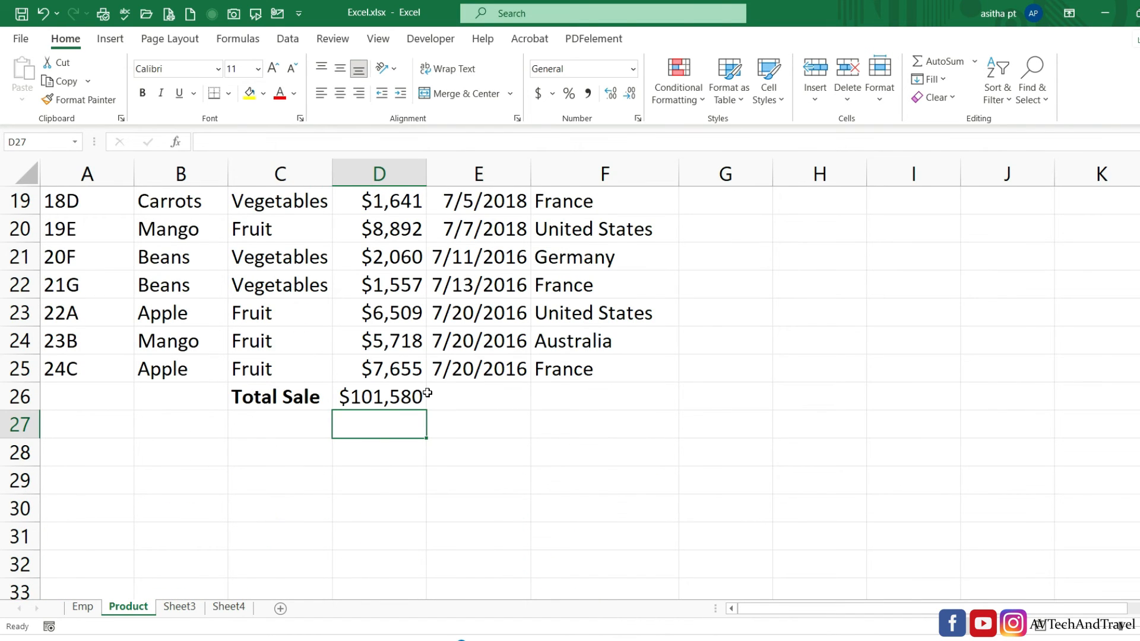
{"action": "scroll", "coordinate": [422, 393], "scroll_direction": "up", "scroll_amount": 5}
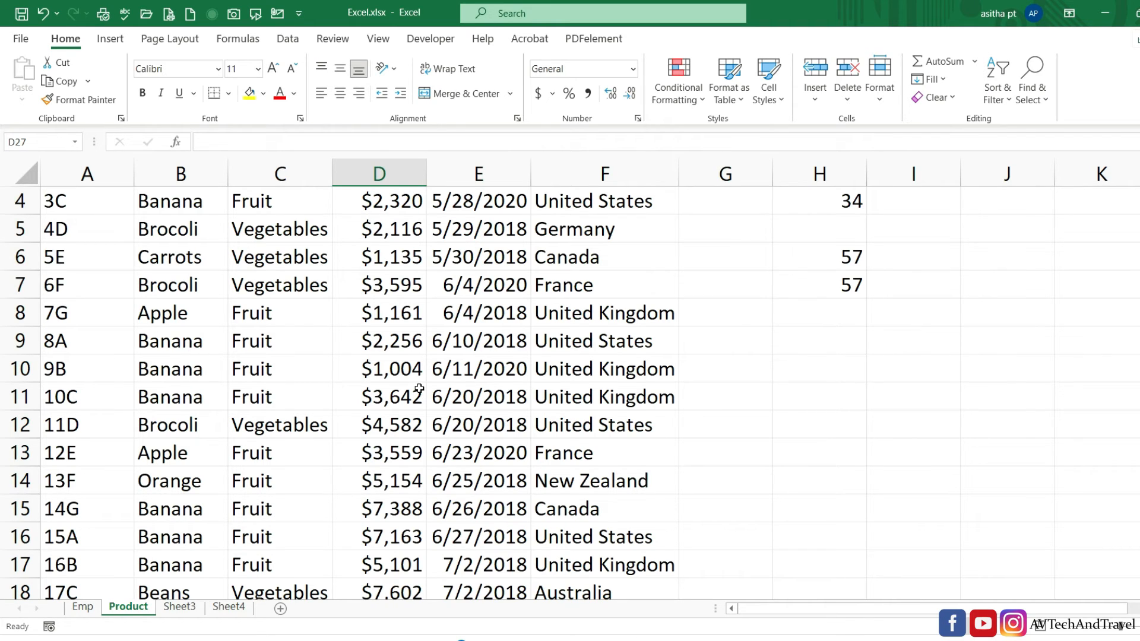
{"action": "scroll", "coordinate": [419, 389], "scroll_direction": "up", "scroll_amount": 2}
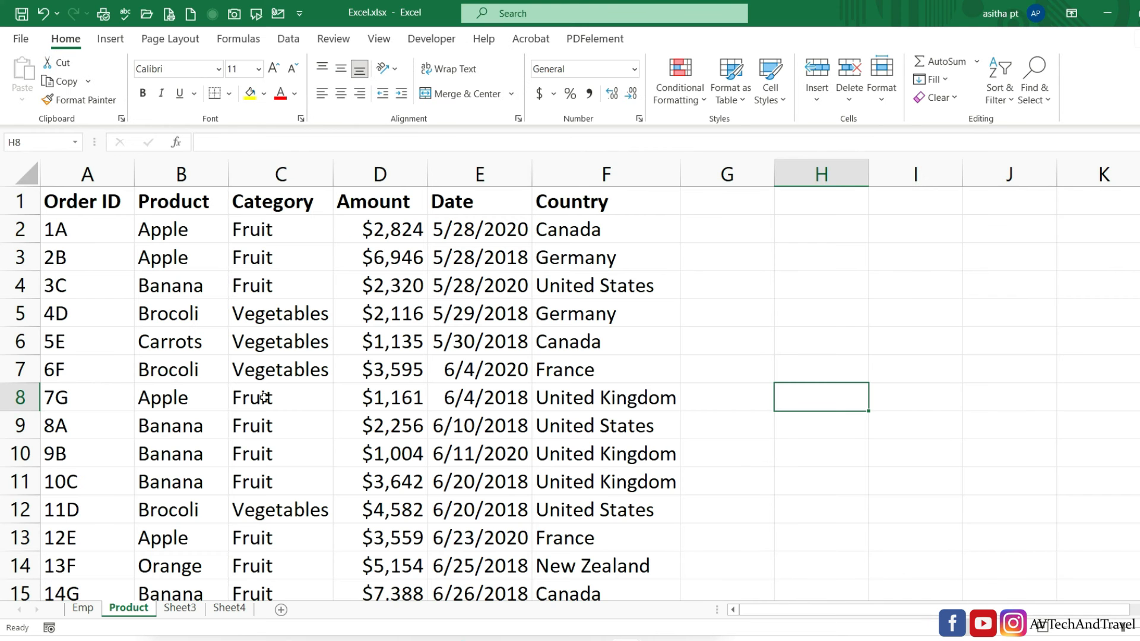
Step: Convert the order data range A1:F25 into a table with headers
{"action": "left_click", "coordinate": [265, 397]}
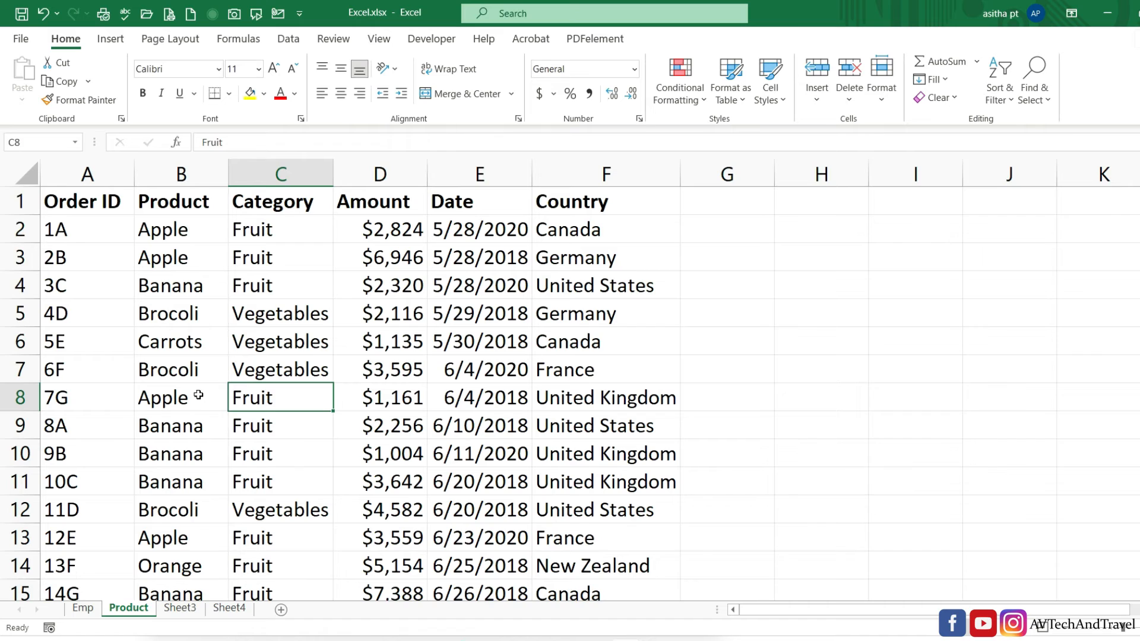
{"action": "left_click", "coordinate": [108, 42]}
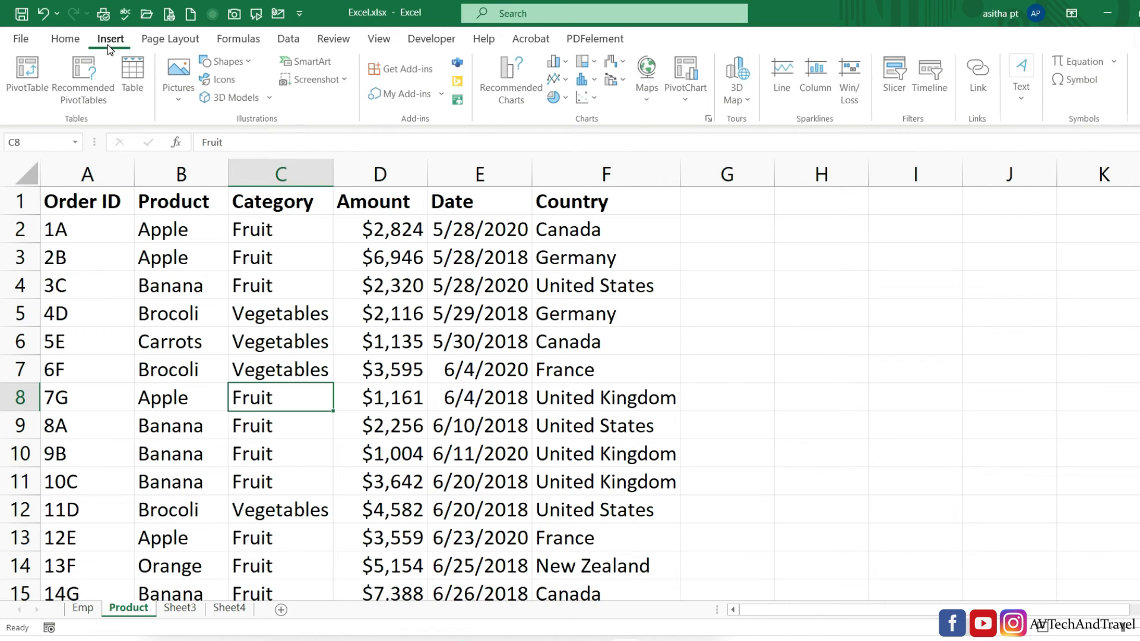
{"action": "left_click", "coordinate": [134, 71]}
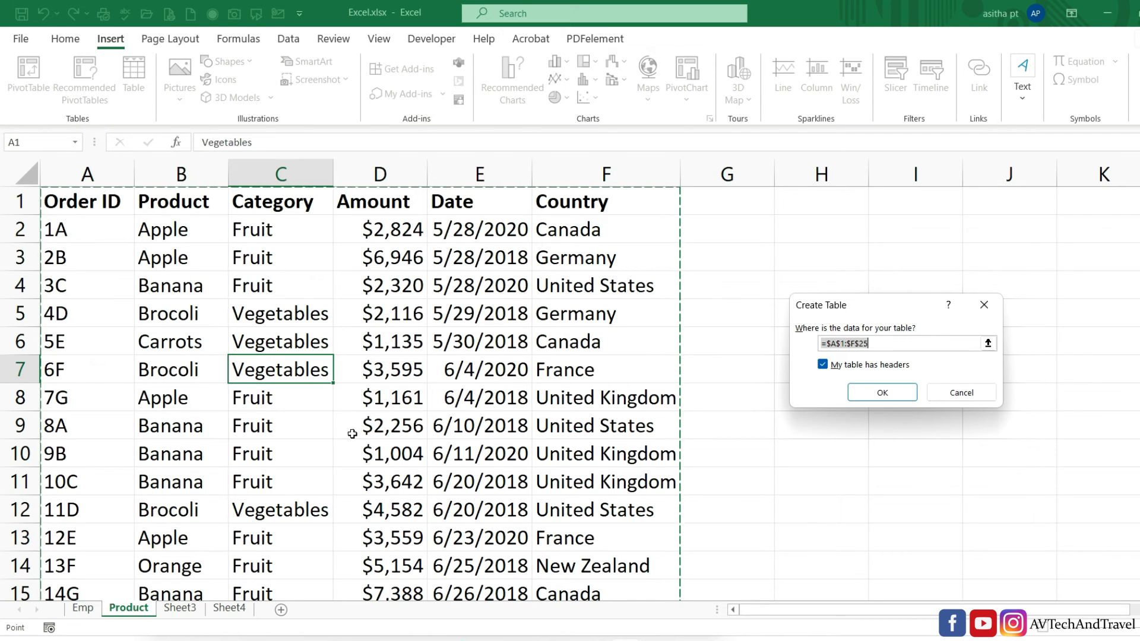
{"action": "left_click", "coordinate": [883, 393]}
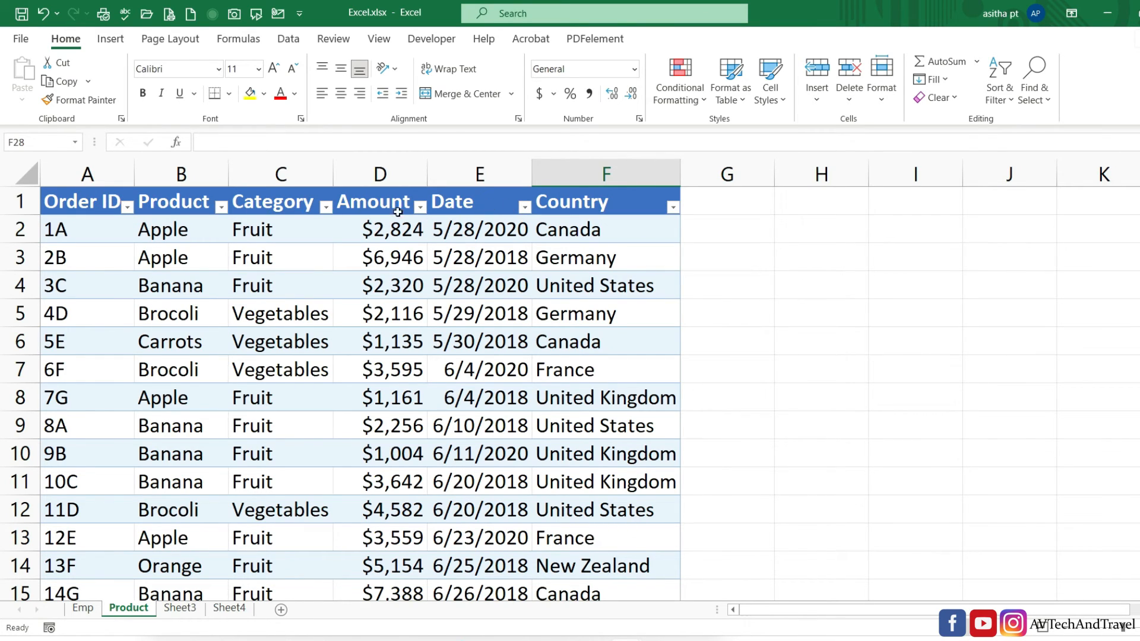
Step: Filter the table's Category column to show only Fruit, review the filtered rows, and undo the filter
{"action": "left_click", "coordinate": [326, 206]}
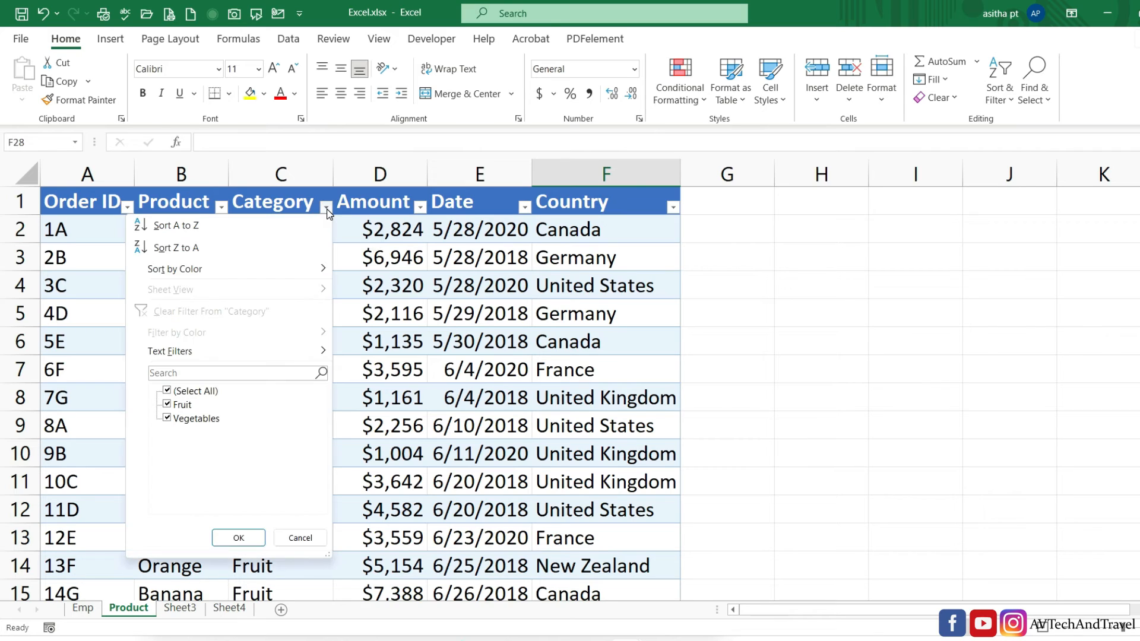
{"action": "left_click", "coordinate": [169, 419]}
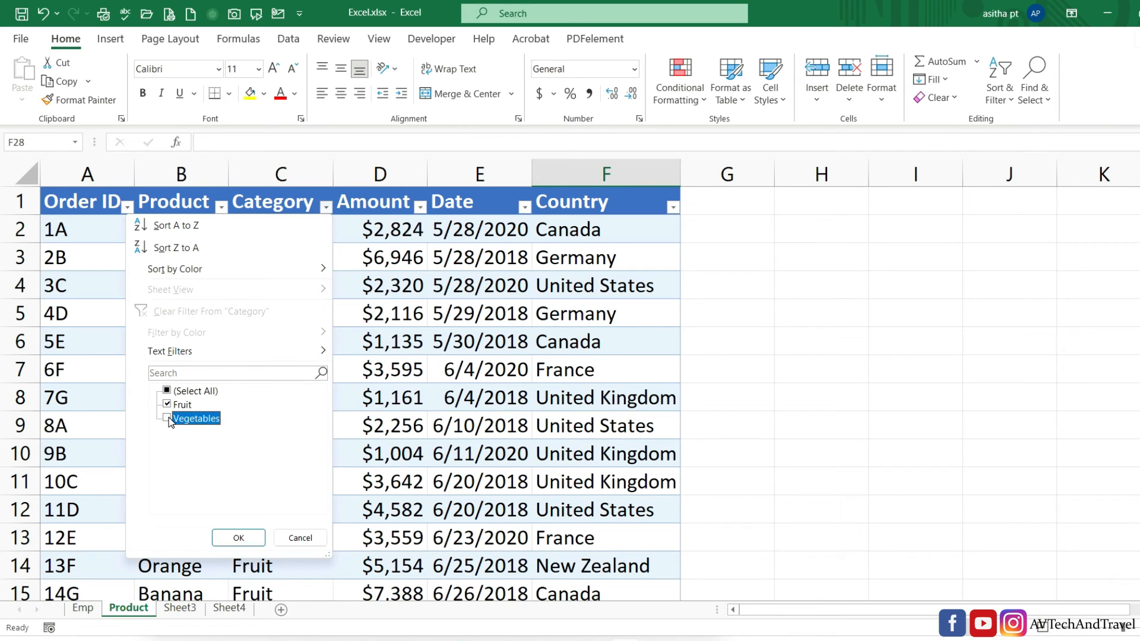
{"action": "left_click", "coordinate": [238, 538]}
{"action": "scroll", "coordinate": [312, 323], "scroll_direction": "down", "scroll_amount": 4}
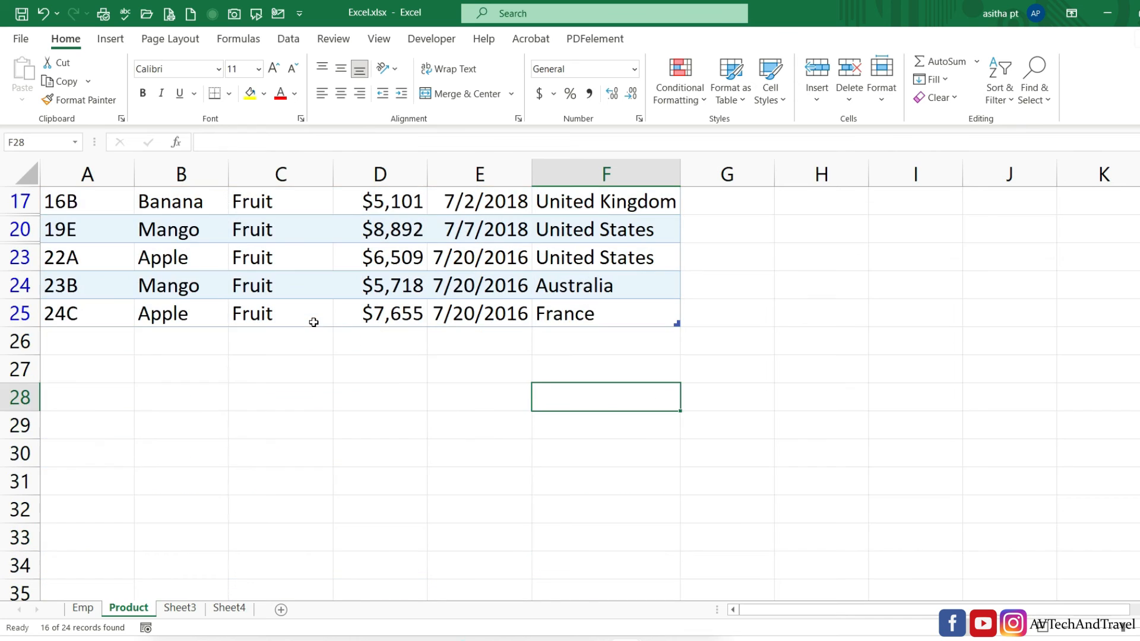
{"action": "scroll", "coordinate": [313, 322], "scroll_direction": "up", "scroll_amount": 4}
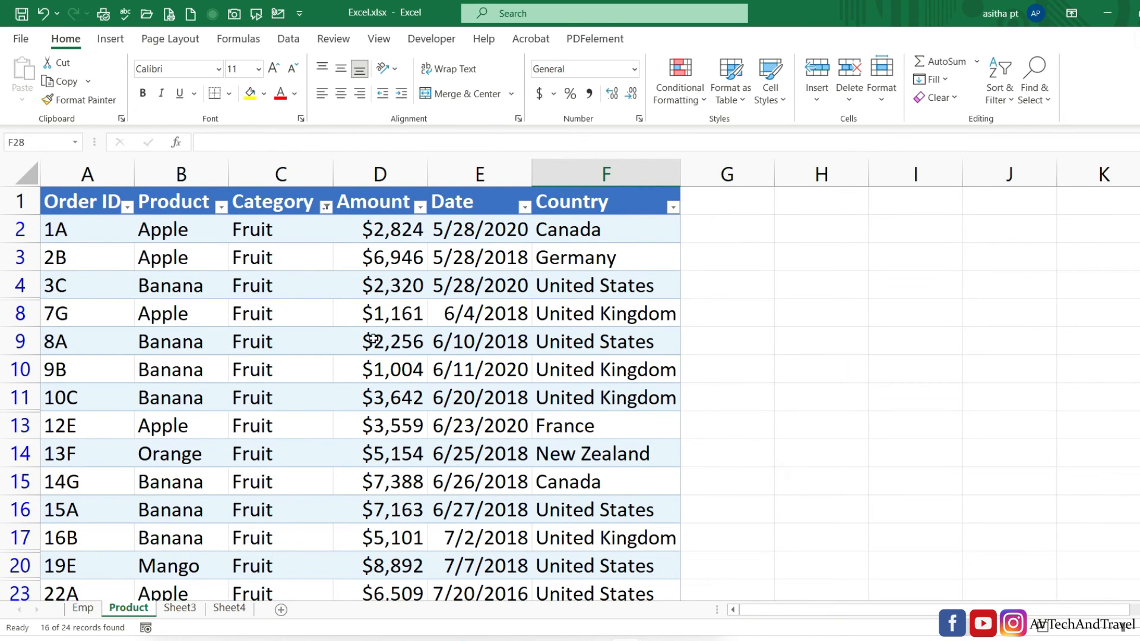
{"action": "key", "text": "ctrl+z"}
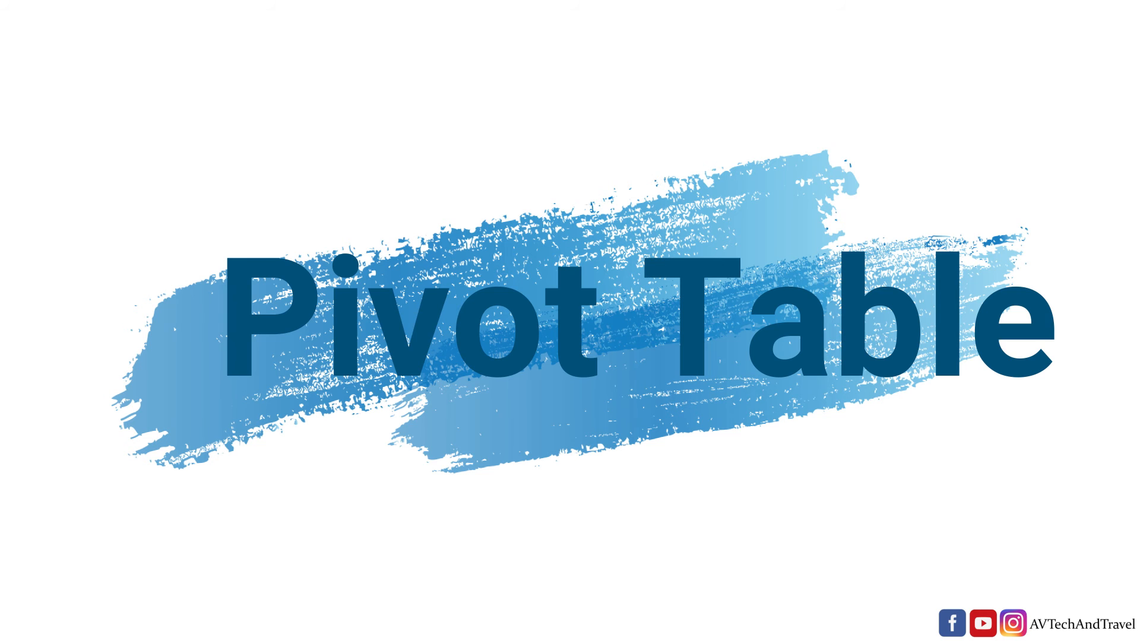
Step: Create a PivotTable from the order table Table1 on a new worksheet
{"action": "left_click", "coordinate": [316, 402]}
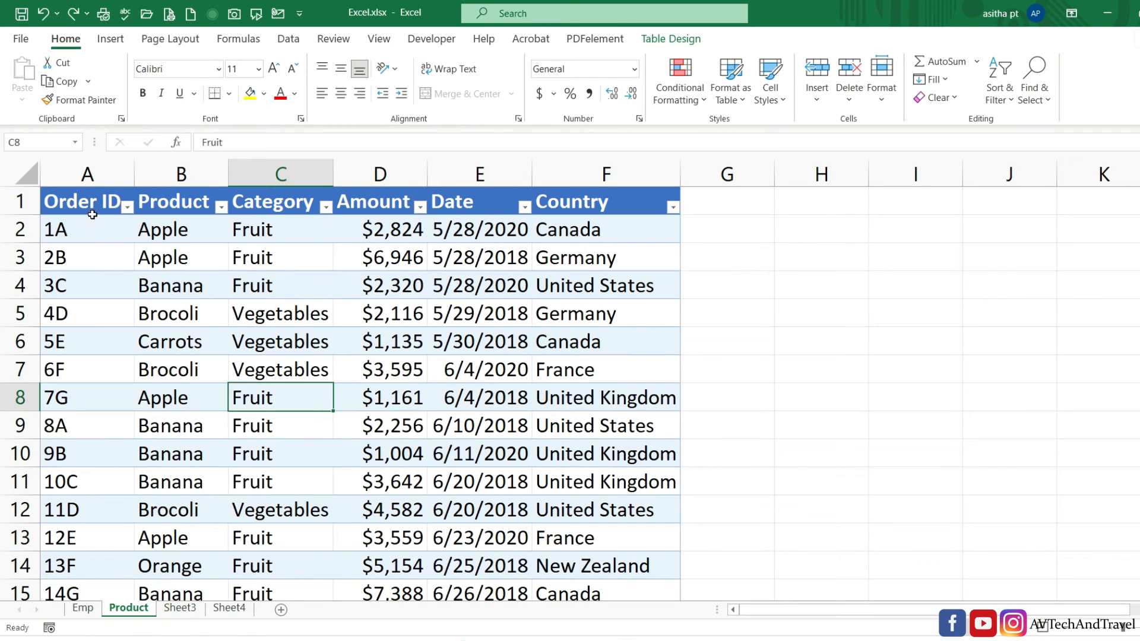
{"action": "left_click", "coordinate": [110, 39]}
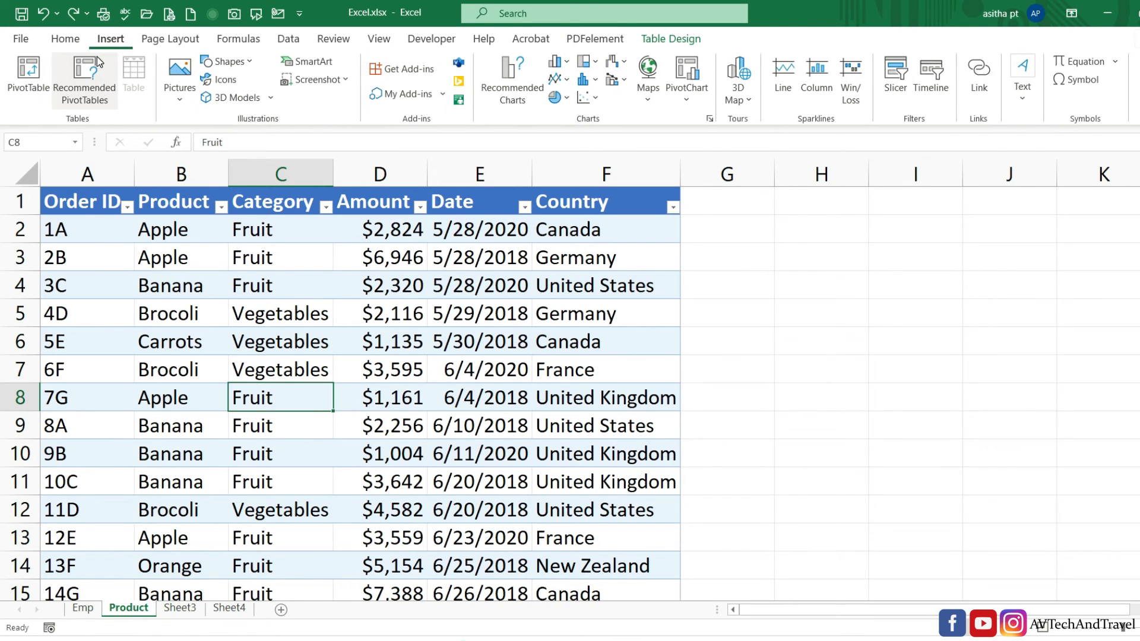
{"action": "left_click", "coordinate": [24, 82]}
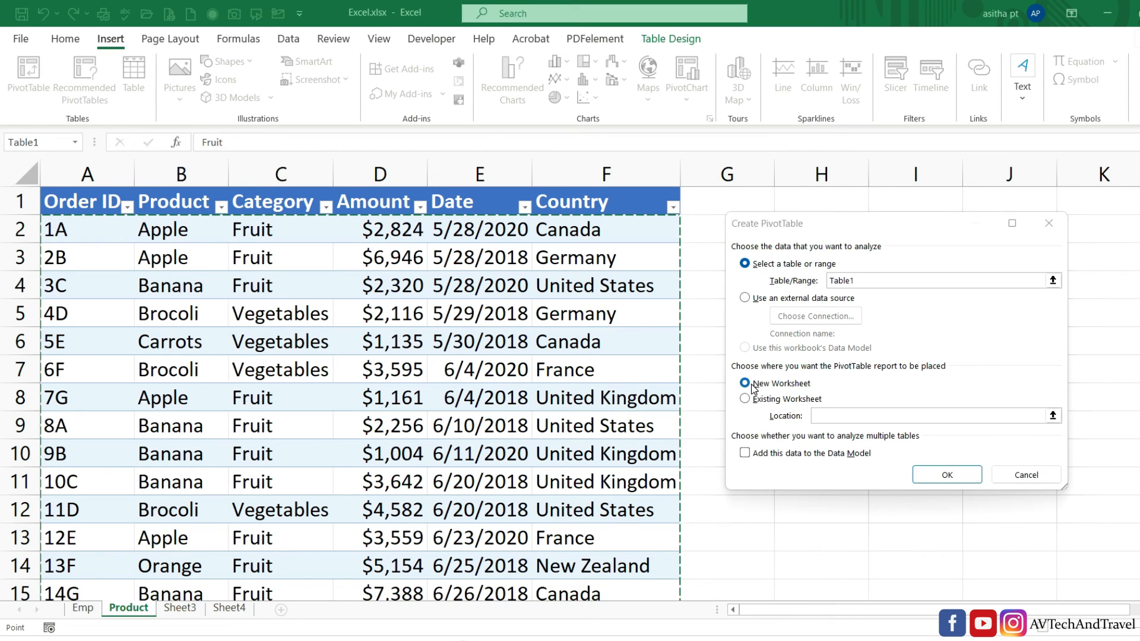
{"action": "left_click", "coordinate": [935, 470]}
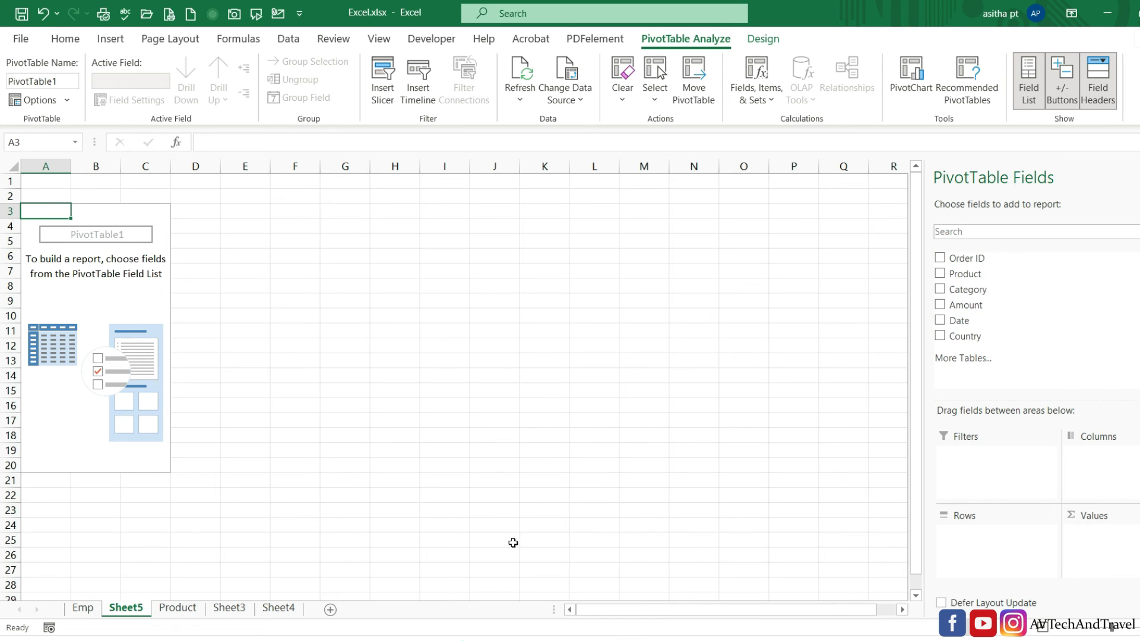
Step: Lay out the PivotTable on Sheet5 with Product as rows, Country as columns and the sum of Amount as values
{"action": "left_click", "coordinate": [179, 611]}
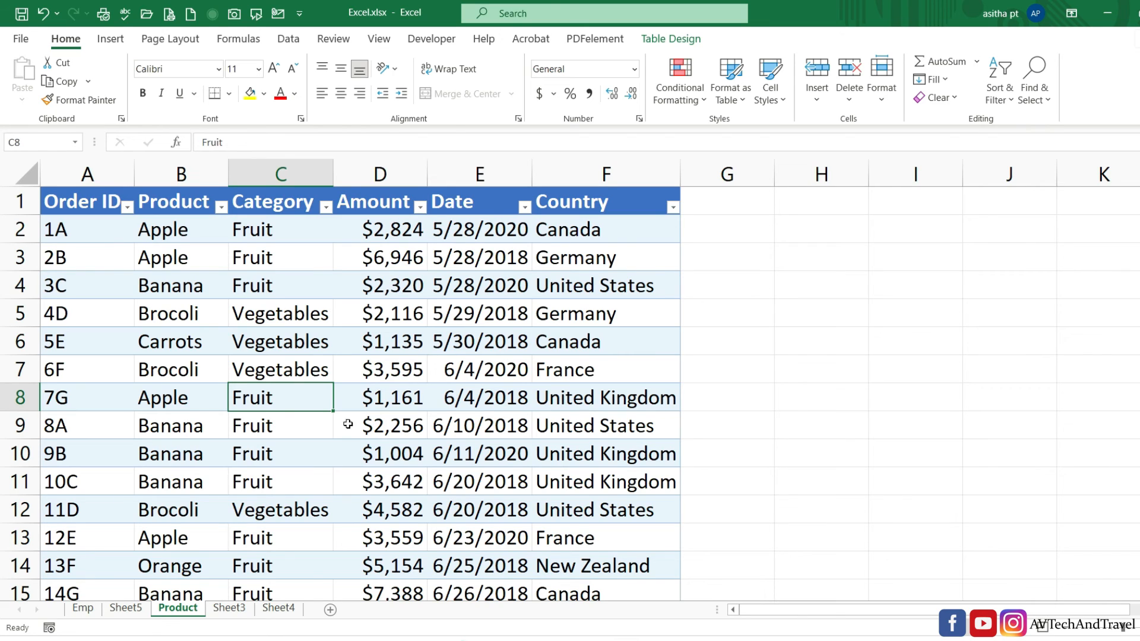
{"action": "left_click", "coordinate": [120, 611]}
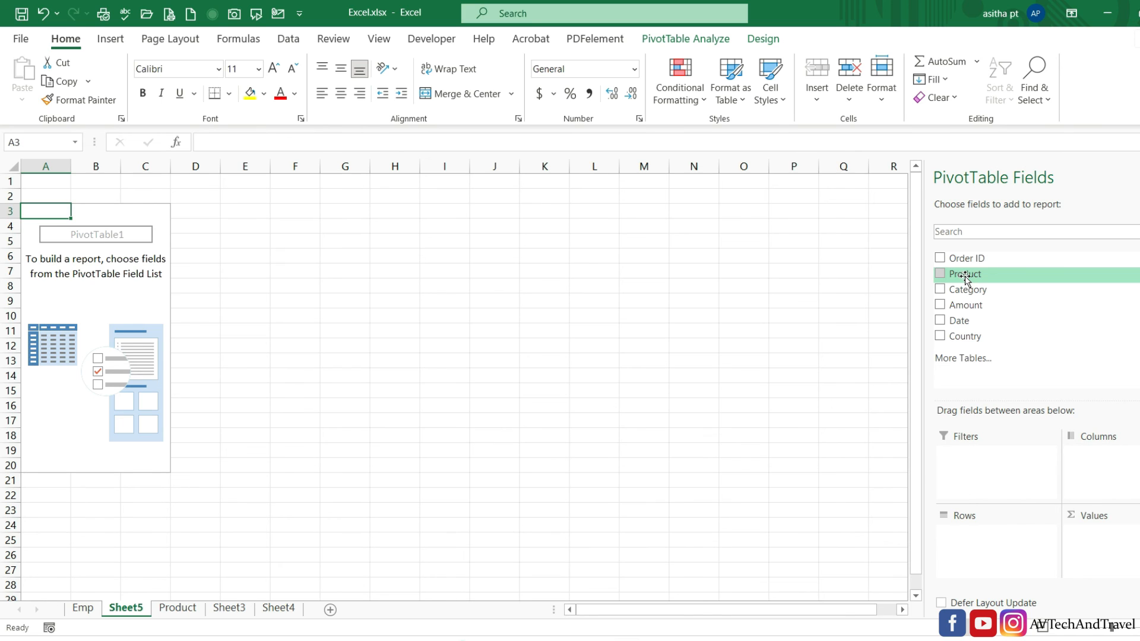
{"action": "left_click_drag", "start_coordinate": [963, 279], "coordinate": [982, 538]}
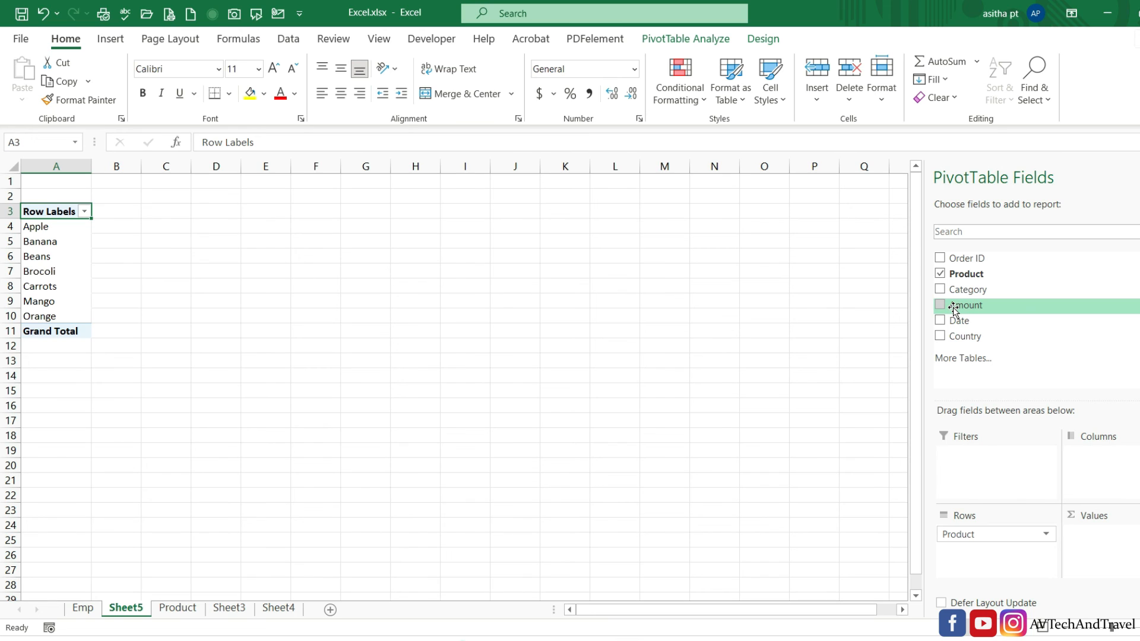
{"action": "left_click_drag", "start_coordinate": [953, 308], "coordinate": [1112, 551]}
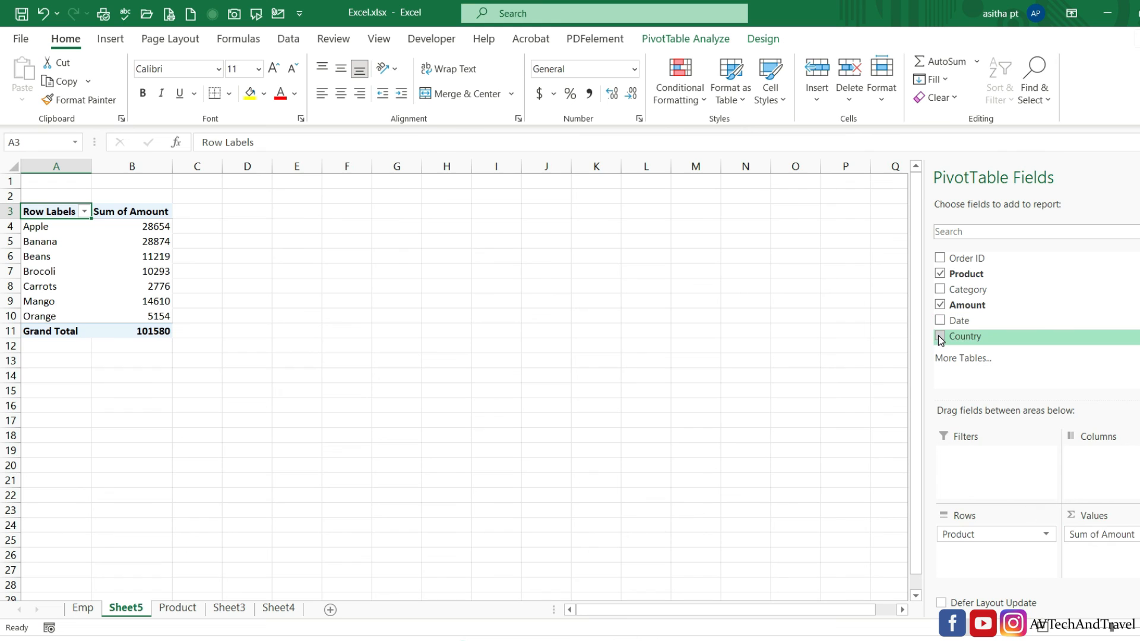
{"action": "left_click_drag", "start_coordinate": [938, 336], "coordinate": [1096, 470]}
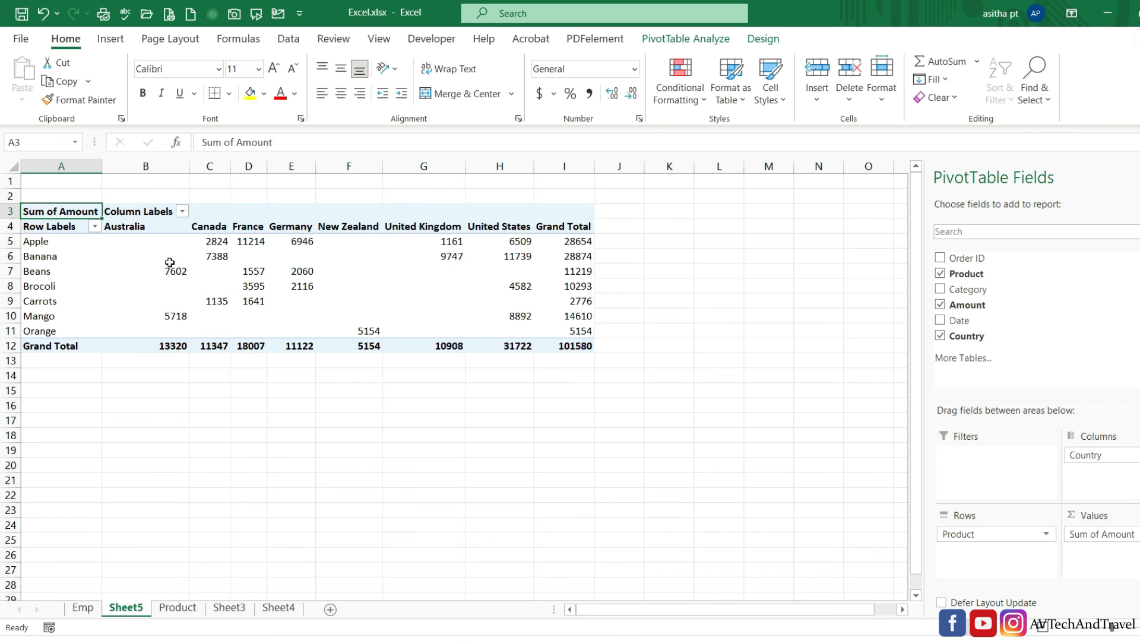
{"action": "mouse_move", "coordinate": [217, 249]}
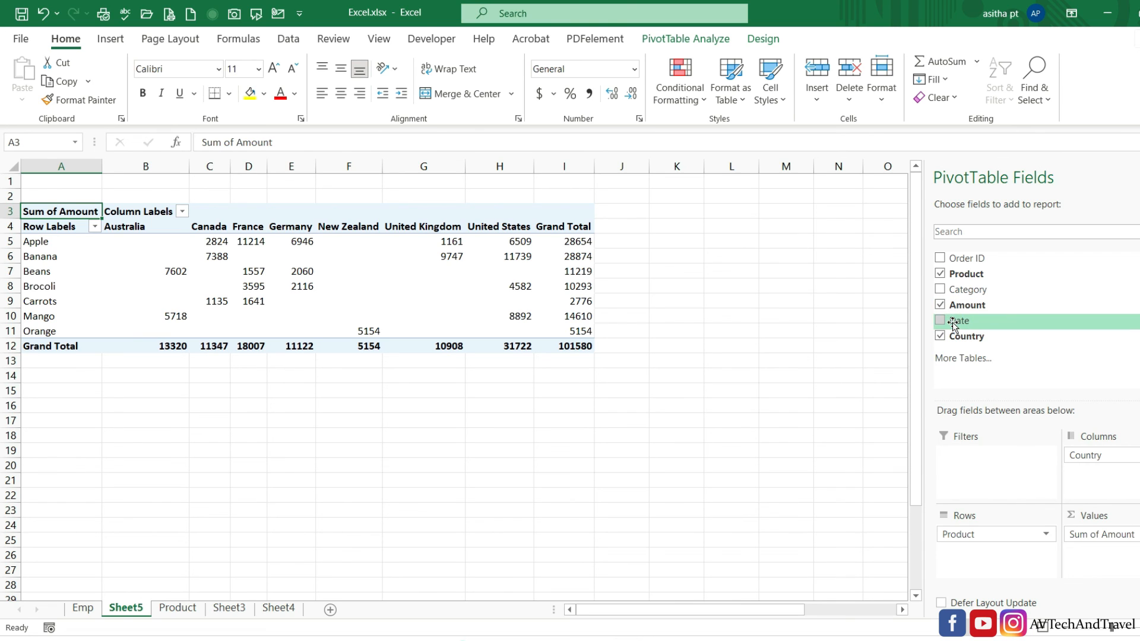
Step: Add Date as the PivotTable's report filter and show only 7/11/2016
{"action": "left_click_drag", "start_coordinate": [953, 326], "coordinate": [969, 479]}
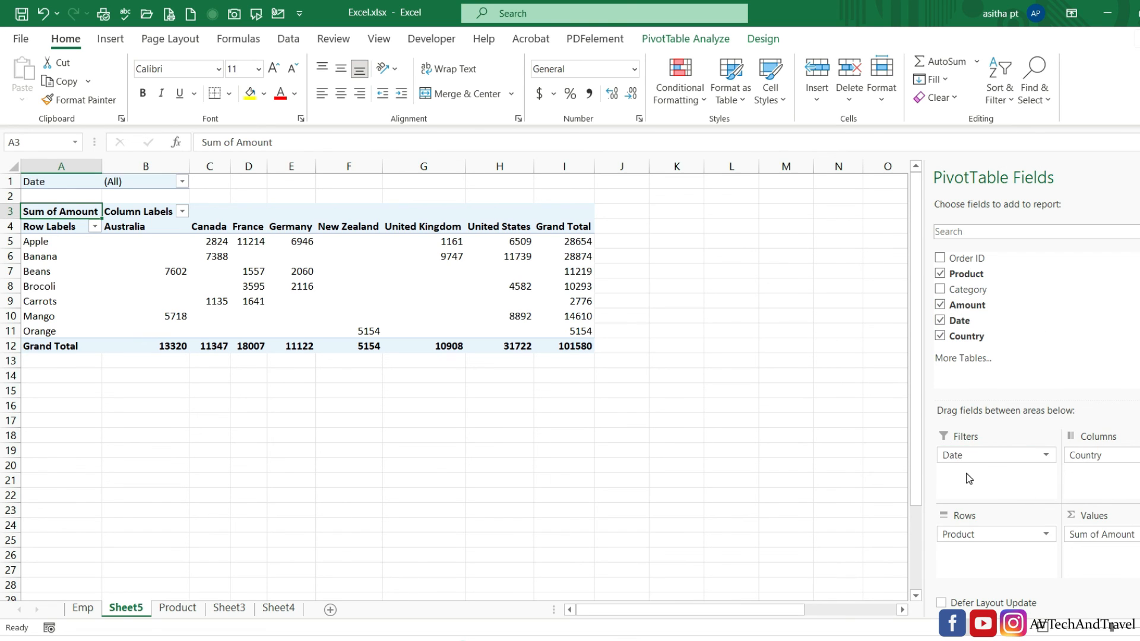
{"action": "left_click", "coordinate": [183, 183]}
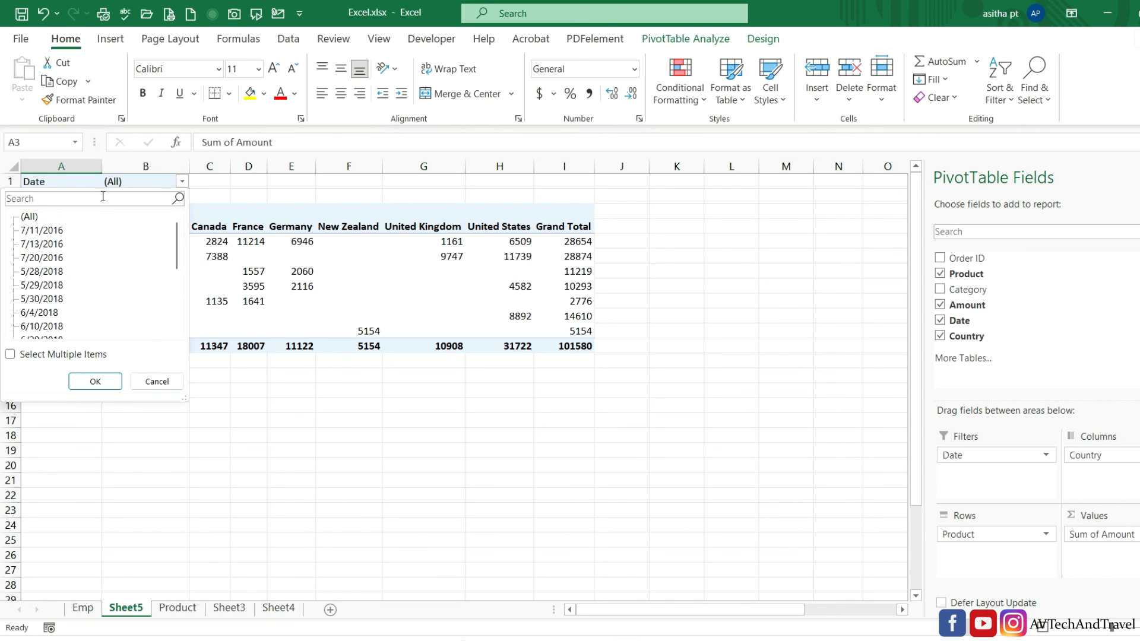
{"action": "left_click", "coordinate": [45, 232]}
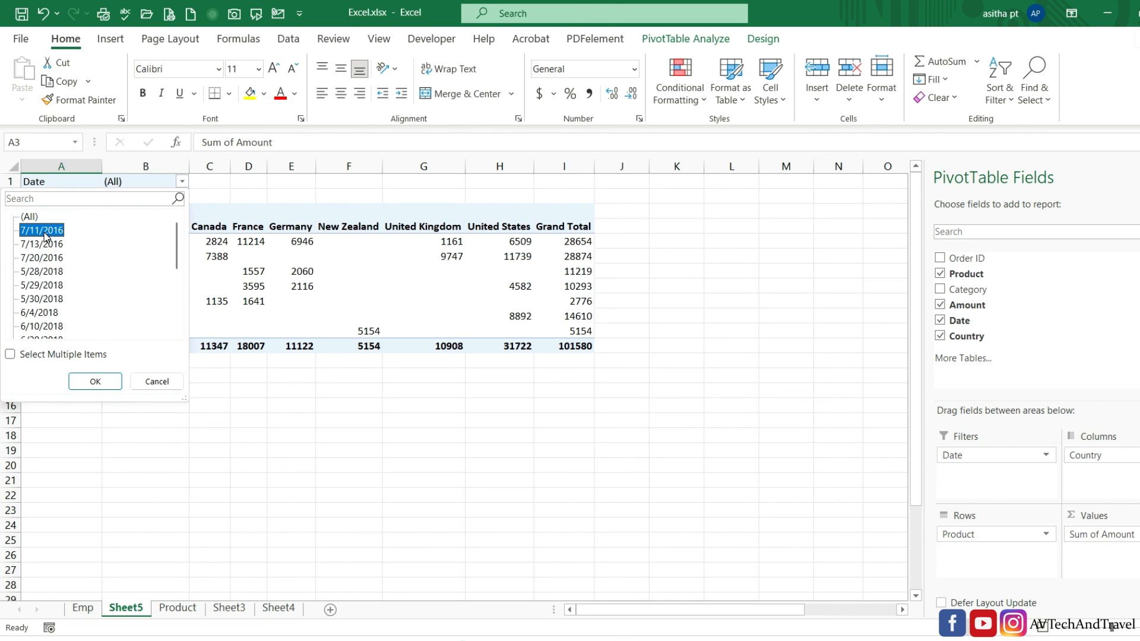
{"action": "left_click", "coordinate": [86, 384]}
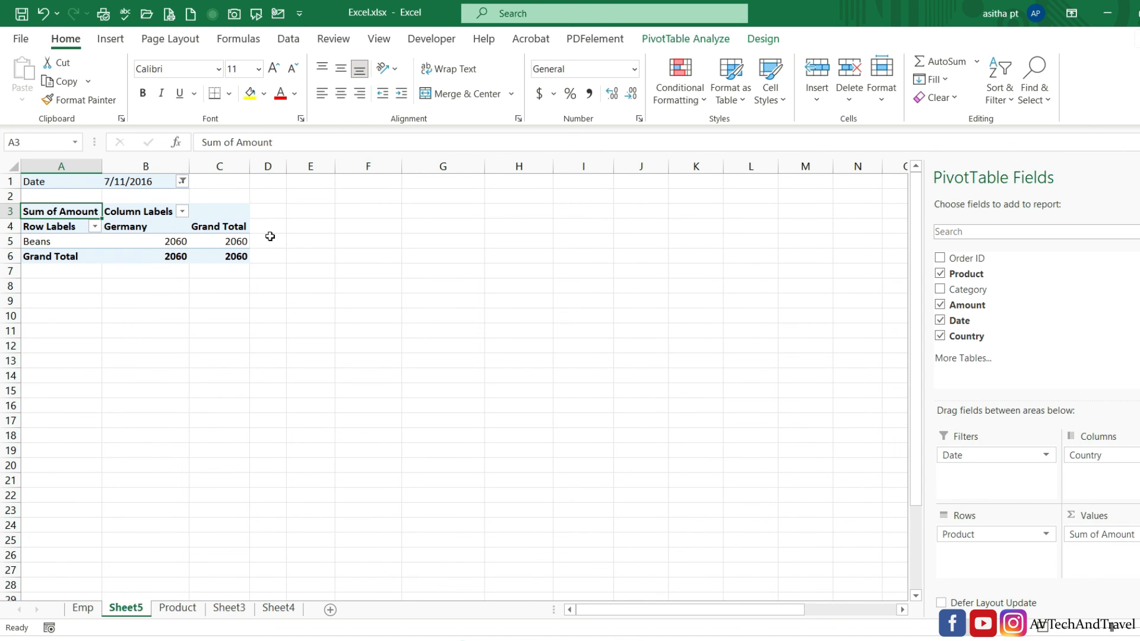
Step: Switch the PivotTable's Date filter to 5/28/2018 and remove the Date field from the report filters
{"action": "left_click", "coordinate": [182, 182]}
{"action": "left_click", "coordinate": [44, 271]}
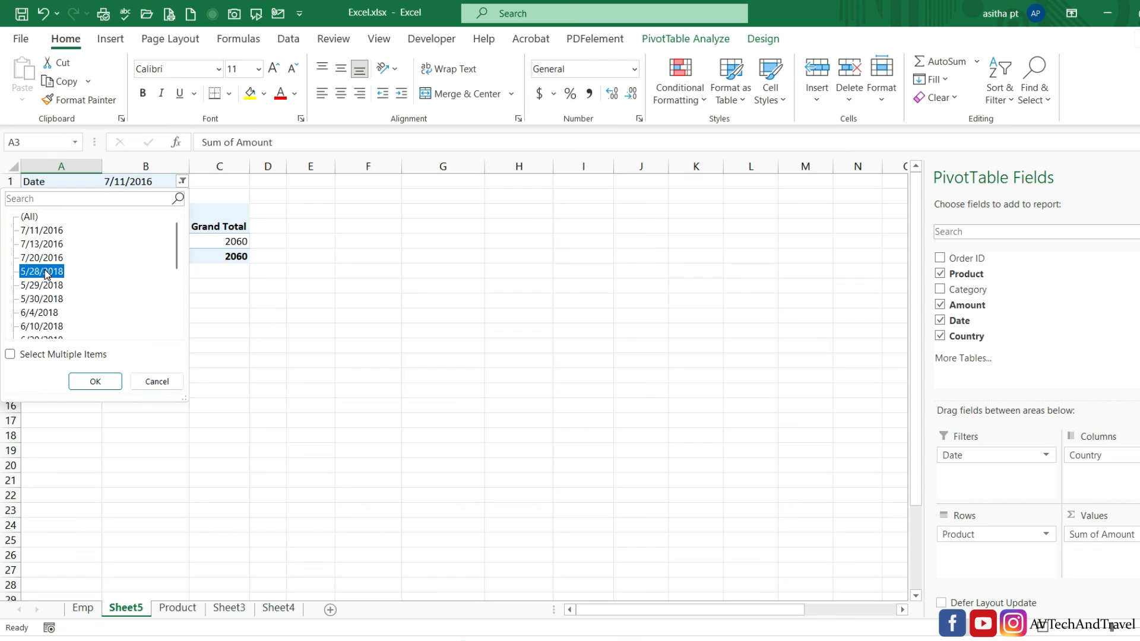
{"action": "left_click", "coordinate": [93, 382]}
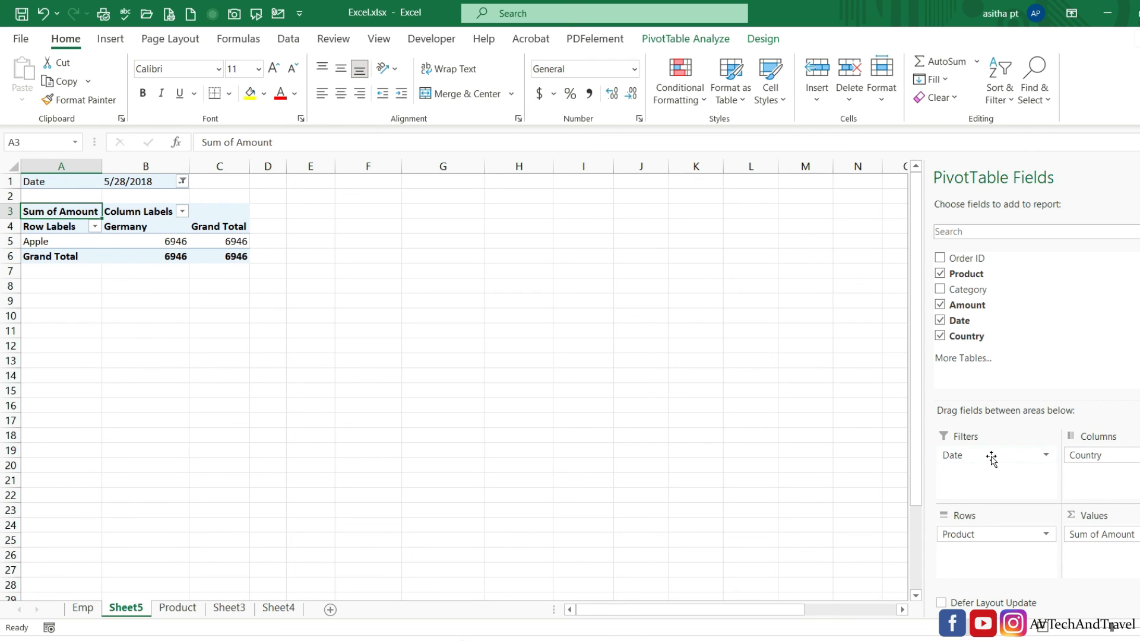
{"action": "left_click_drag", "start_coordinate": [986, 455], "coordinate": [734, 397]}
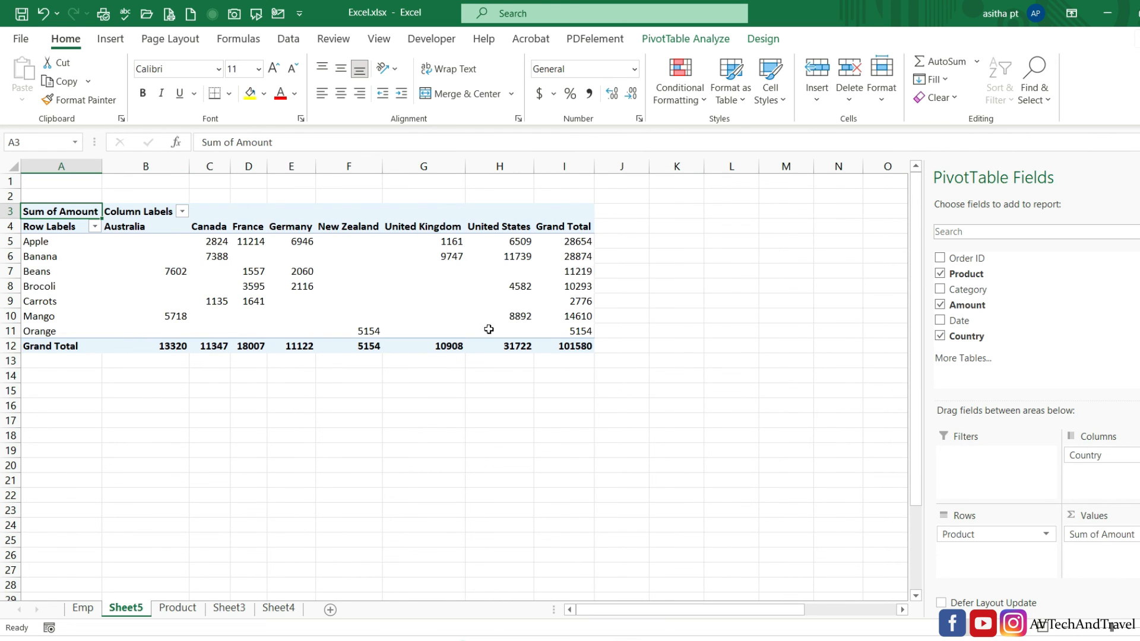
Step: Add Category as the PivotTable's report filter and show only Fruit
{"action": "left_click_drag", "start_coordinate": [950, 289], "coordinate": [992, 475]}
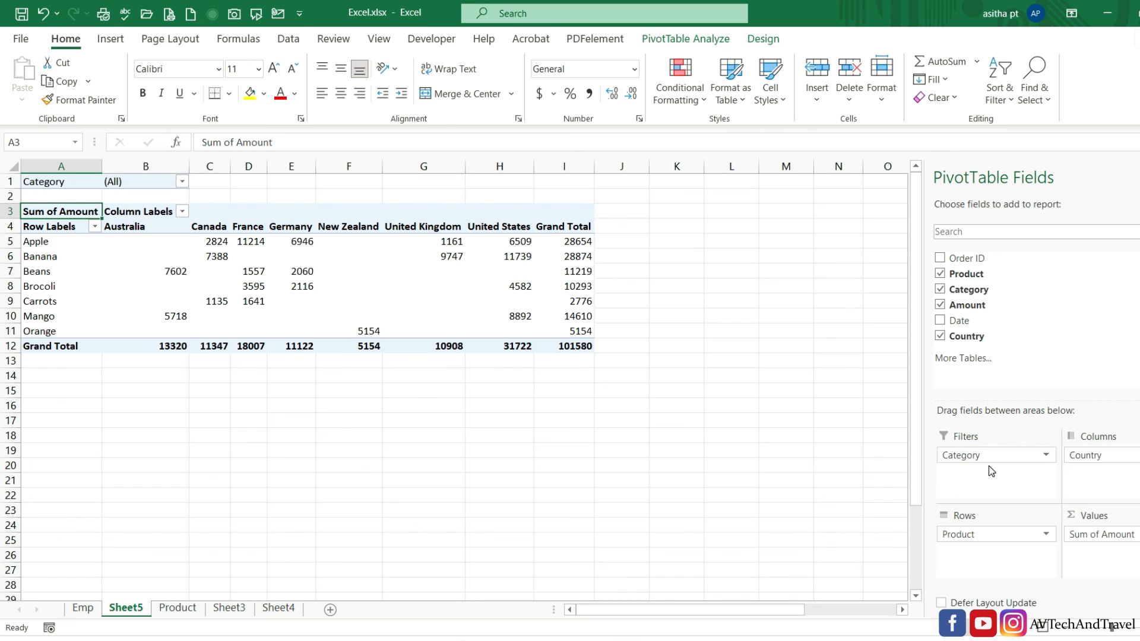
{"action": "left_click", "coordinate": [182, 184]}
{"action": "left_click", "coordinate": [33, 232]}
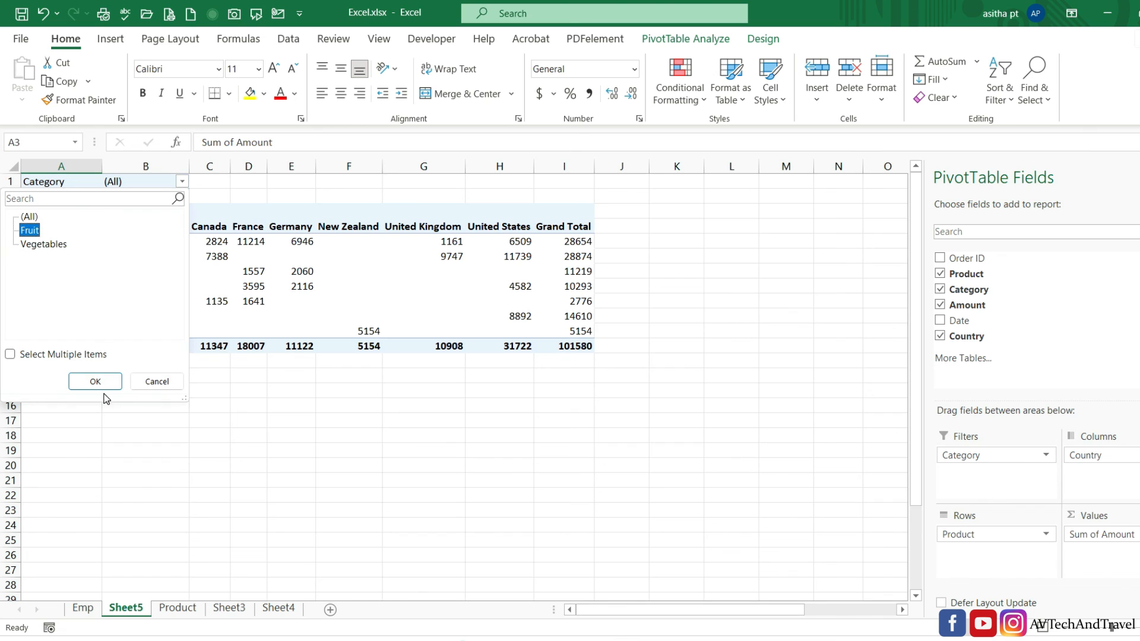
{"action": "left_click", "coordinate": [90, 382]}
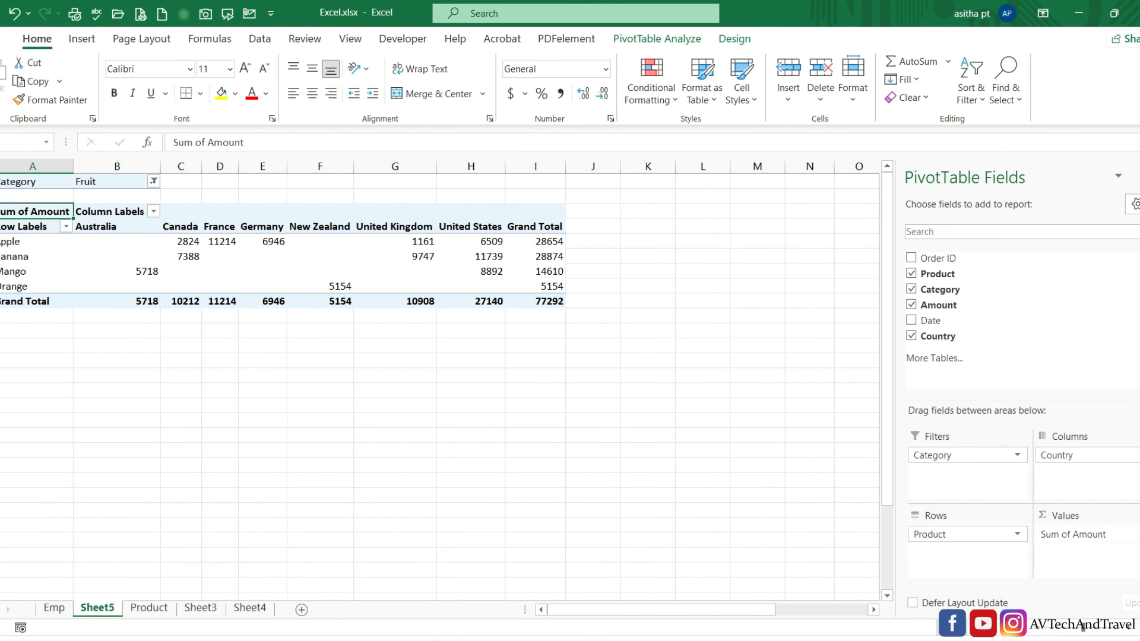
Step: Summarize the PivotTable's Amount values by Average, and set the calculation back to Sum
{"action": "left_click", "coordinate": [1093, 534]}
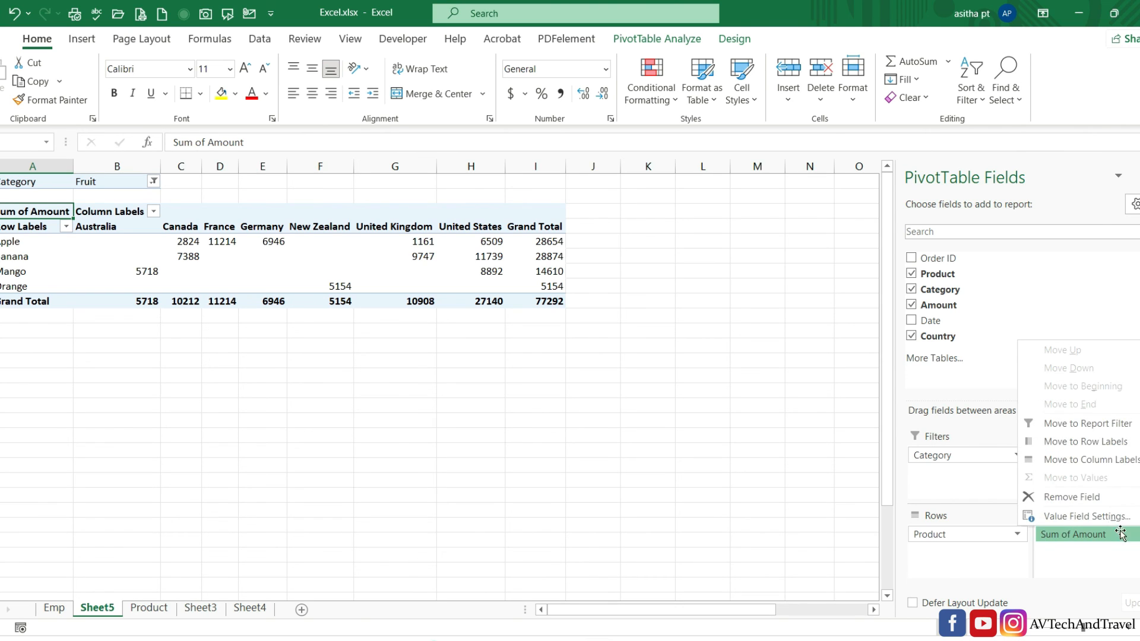
{"action": "left_click", "coordinate": [1084, 516]}
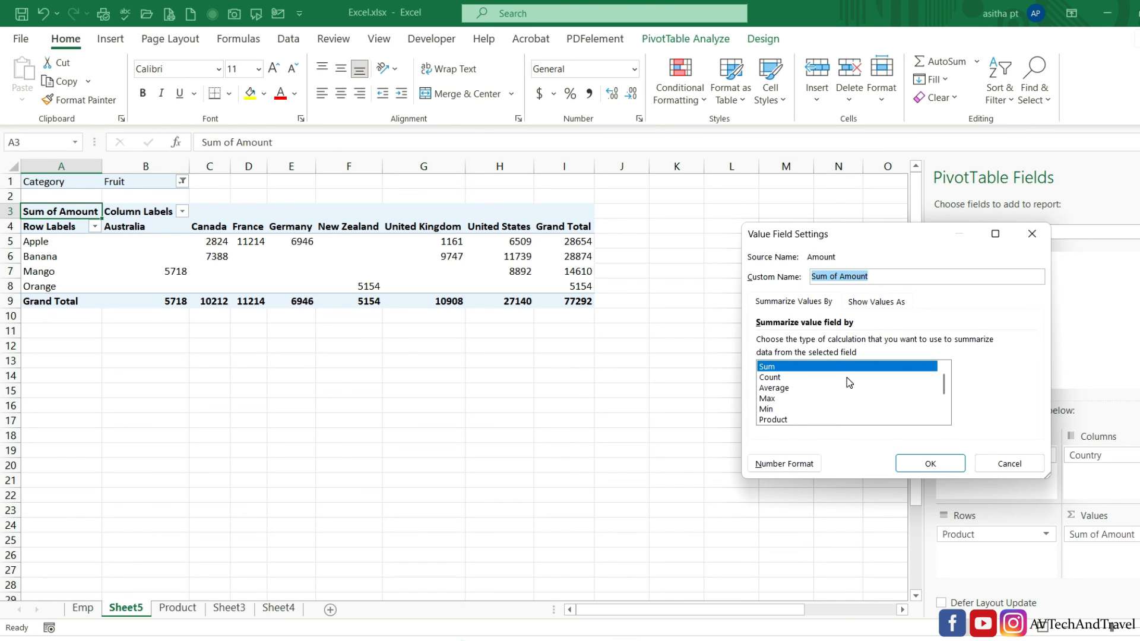
{"action": "left_click", "coordinate": [775, 389]}
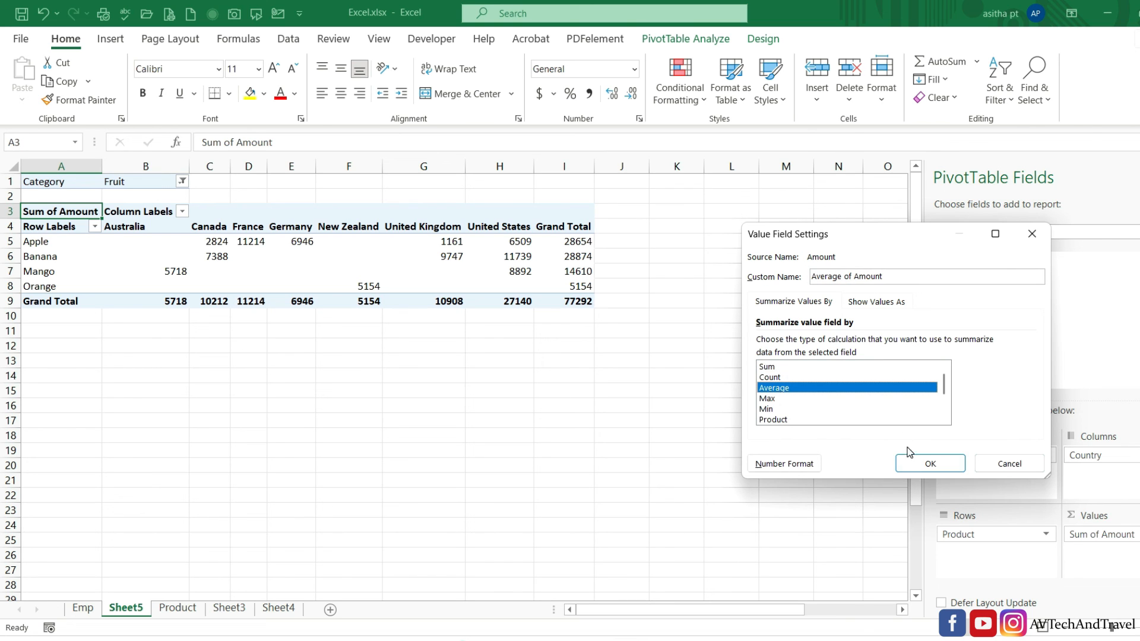
{"action": "left_click", "coordinate": [914, 467]}
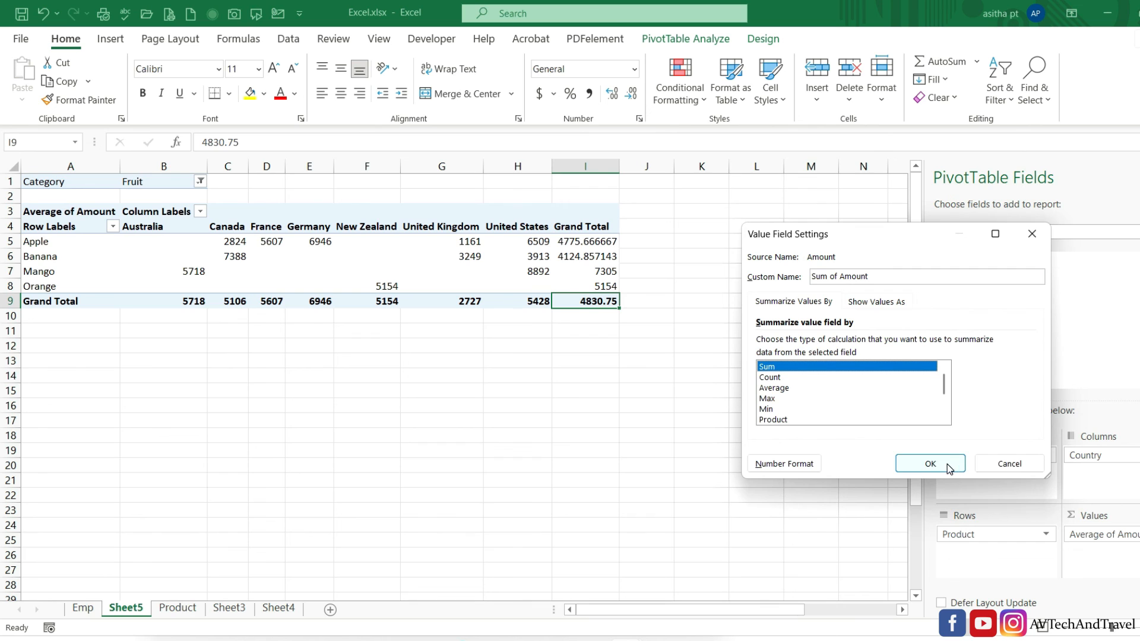
{"action": "left_click", "coordinate": [945, 469]}
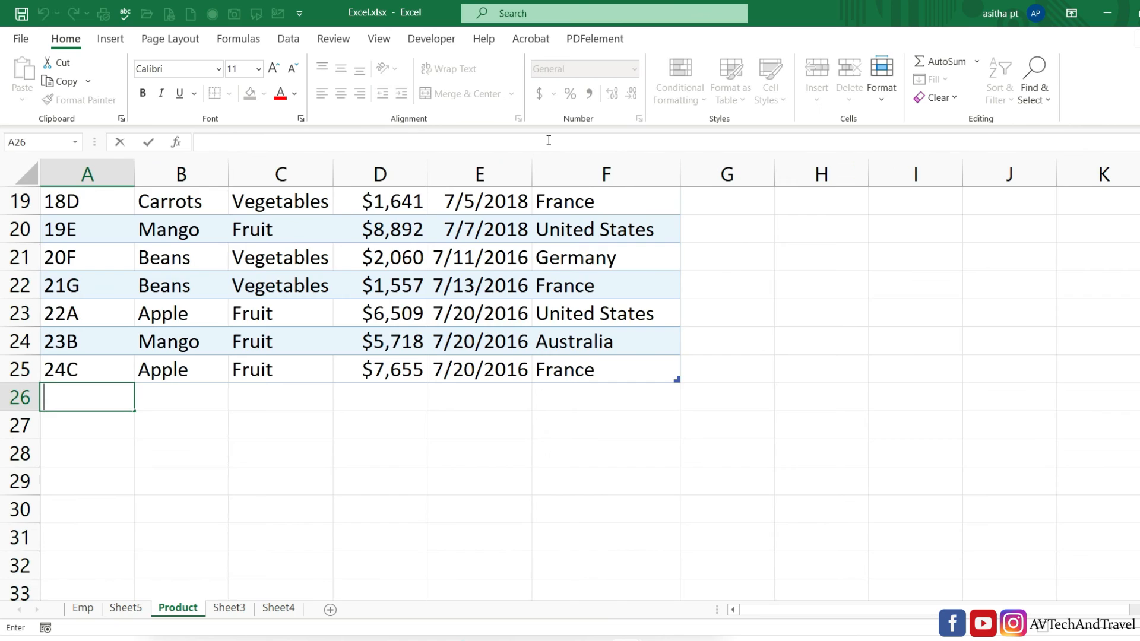
Step: Append an order in row 26 of the Product table: a new order ID, Apple, Fruit, amount 4536, date 4/20/2023, country Australia
{"action": "type", "text": "23A"}
{"action": "key", "text": "Tab"}
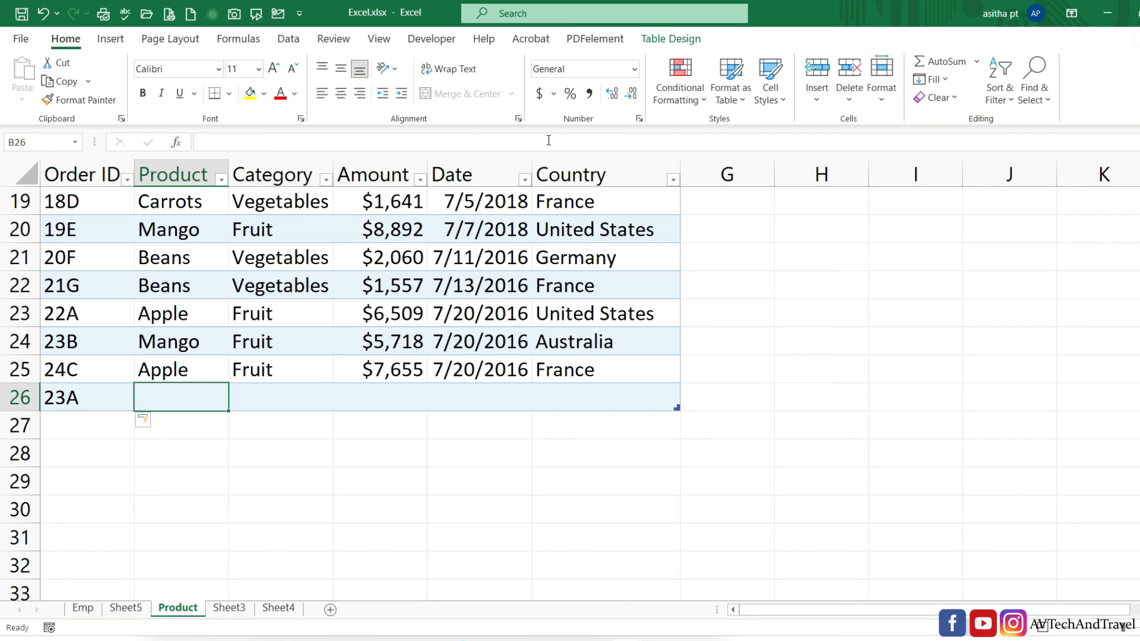
{"action": "type", "text": "Apple"}
{"action": "key", "text": "Tab"}
{"action": "type", "text": "Fruit"}
{"action": "key", "text": "Tab"}
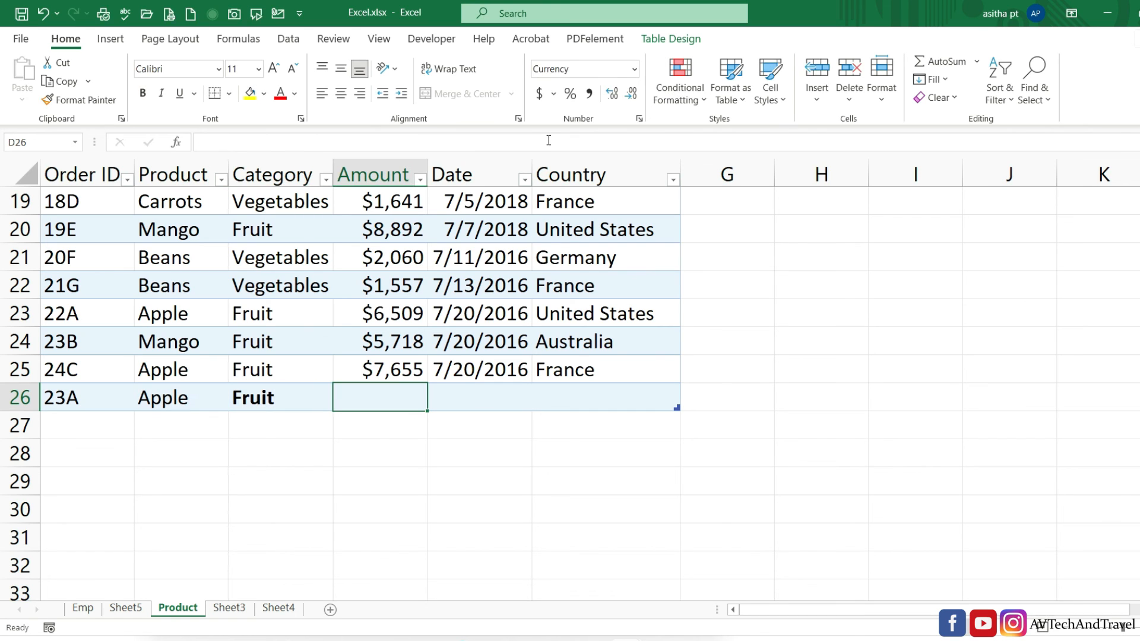
{"action": "type", "text": "4536"}
{"action": "key", "text": "Tab"}
{"action": "type", "text": "4/20"}
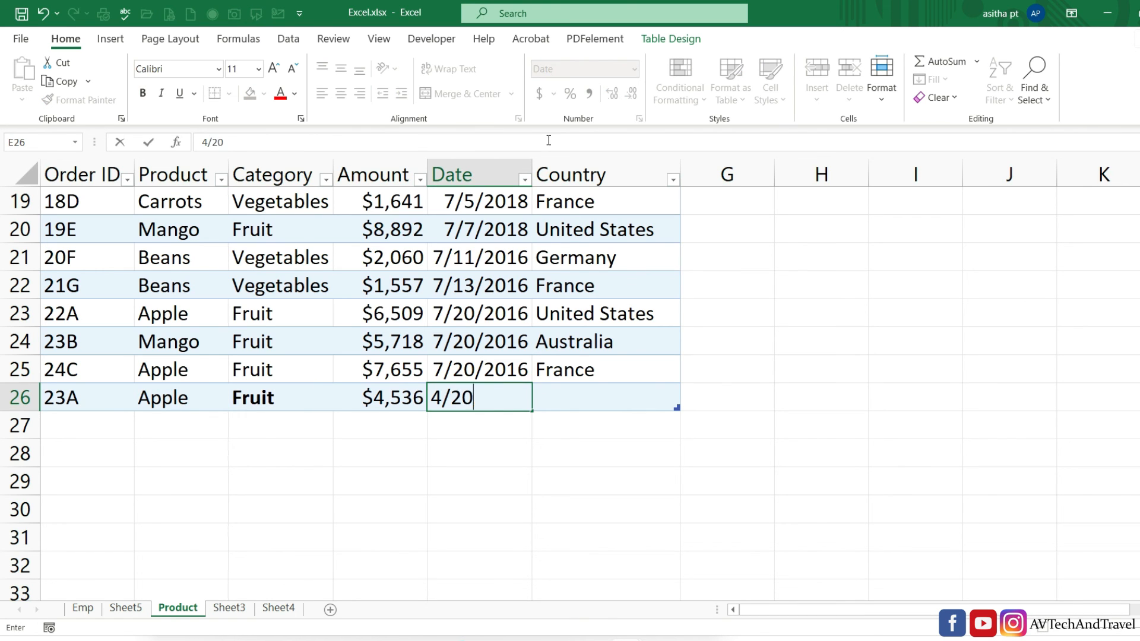
{"action": "type", "text": "/2023"}
{"action": "key", "text": "Tab"}
{"action": "type", "text": "a"}
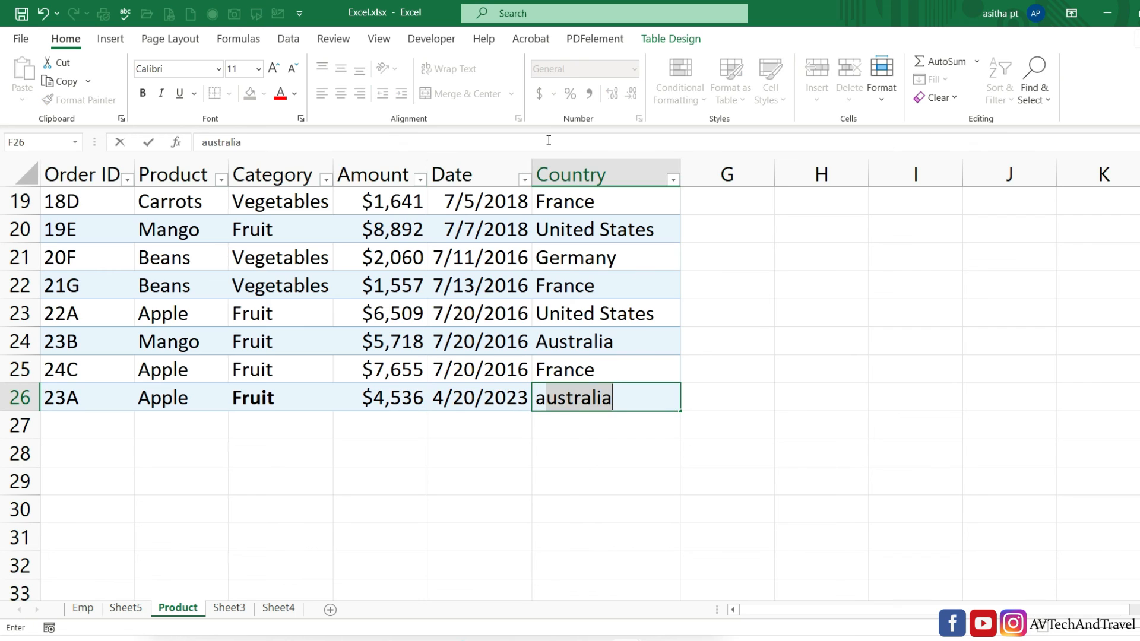
{"action": "key", "text": "Return"}
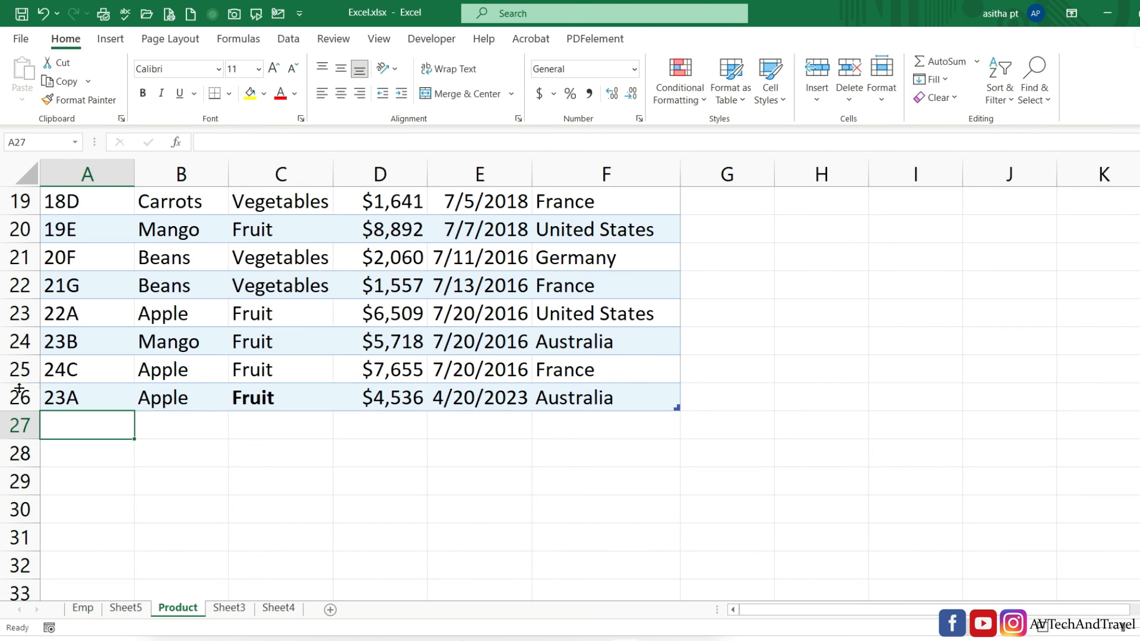
Step: Refresh the PivotTable on Sheet5 to include the new order from the Product table
{"action": "left_click", "coordinate": [125, 611]}
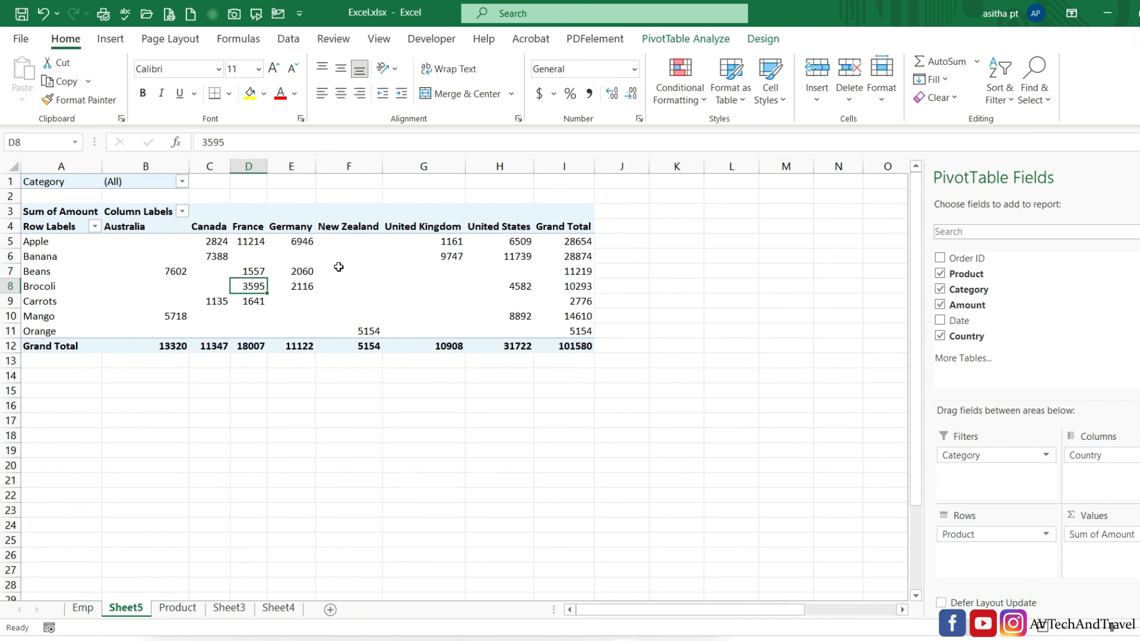
{"action": "left_click", "coordinate": [325, 282]}
{"action": "left_click", "coordinate": [685, 41]}
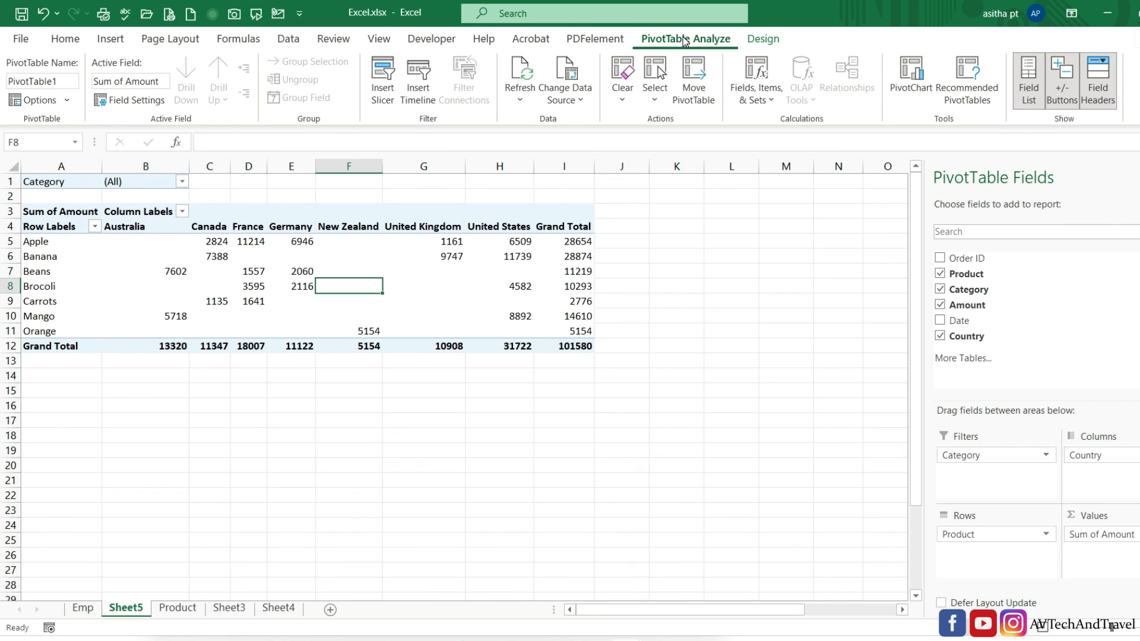
{"action": "left_click", "coordinate": [523, 83]}
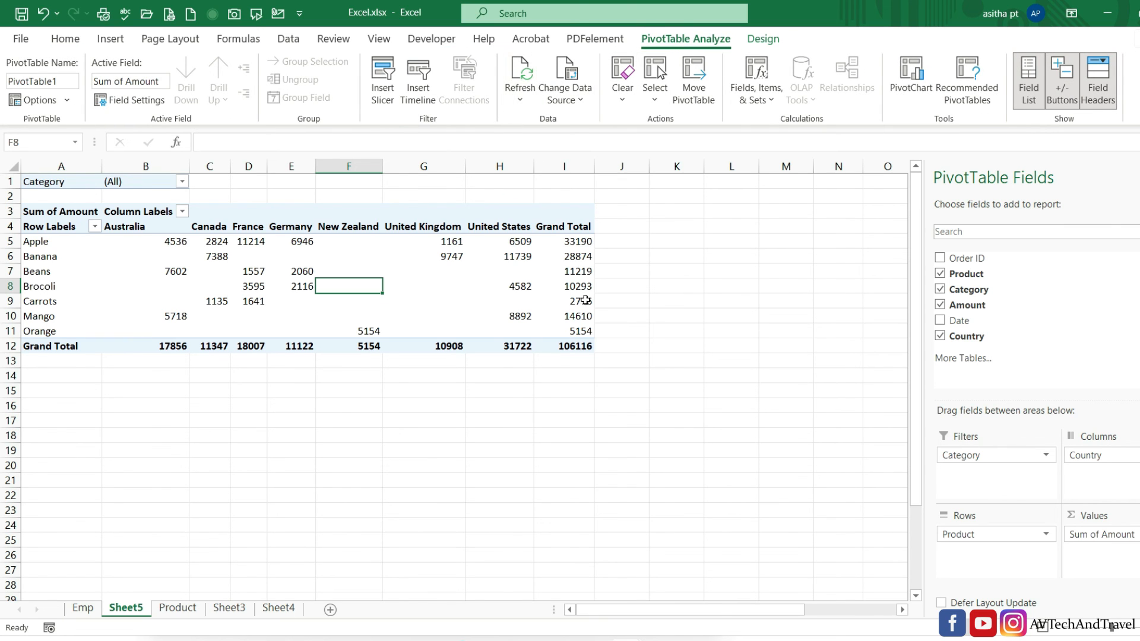